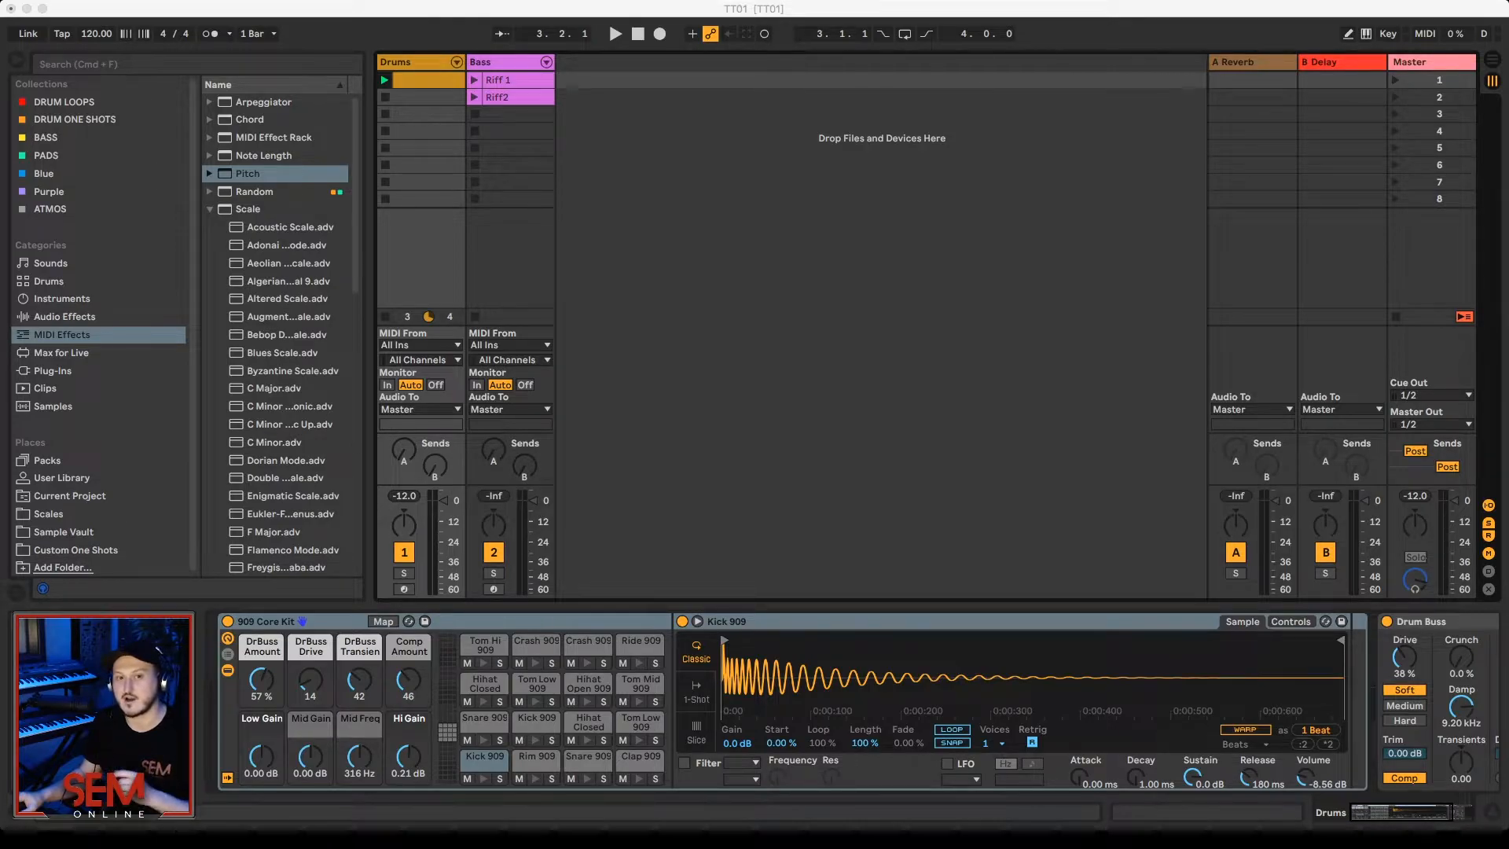
Step: Select the Drums track and play back its drum loop on its own
left_click(645, 179)
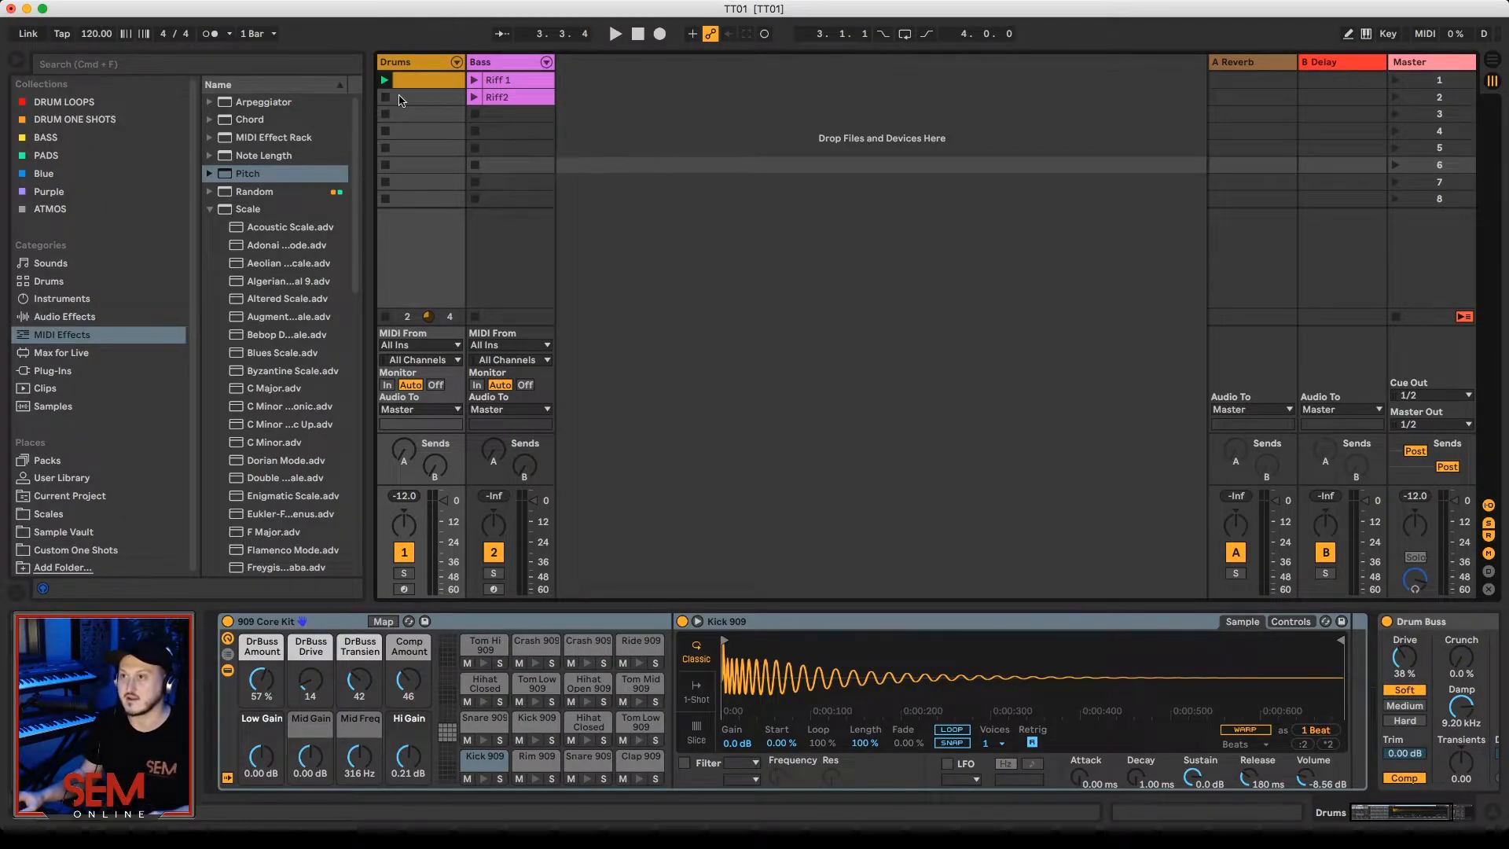
left_click(387, 62)
key("space")
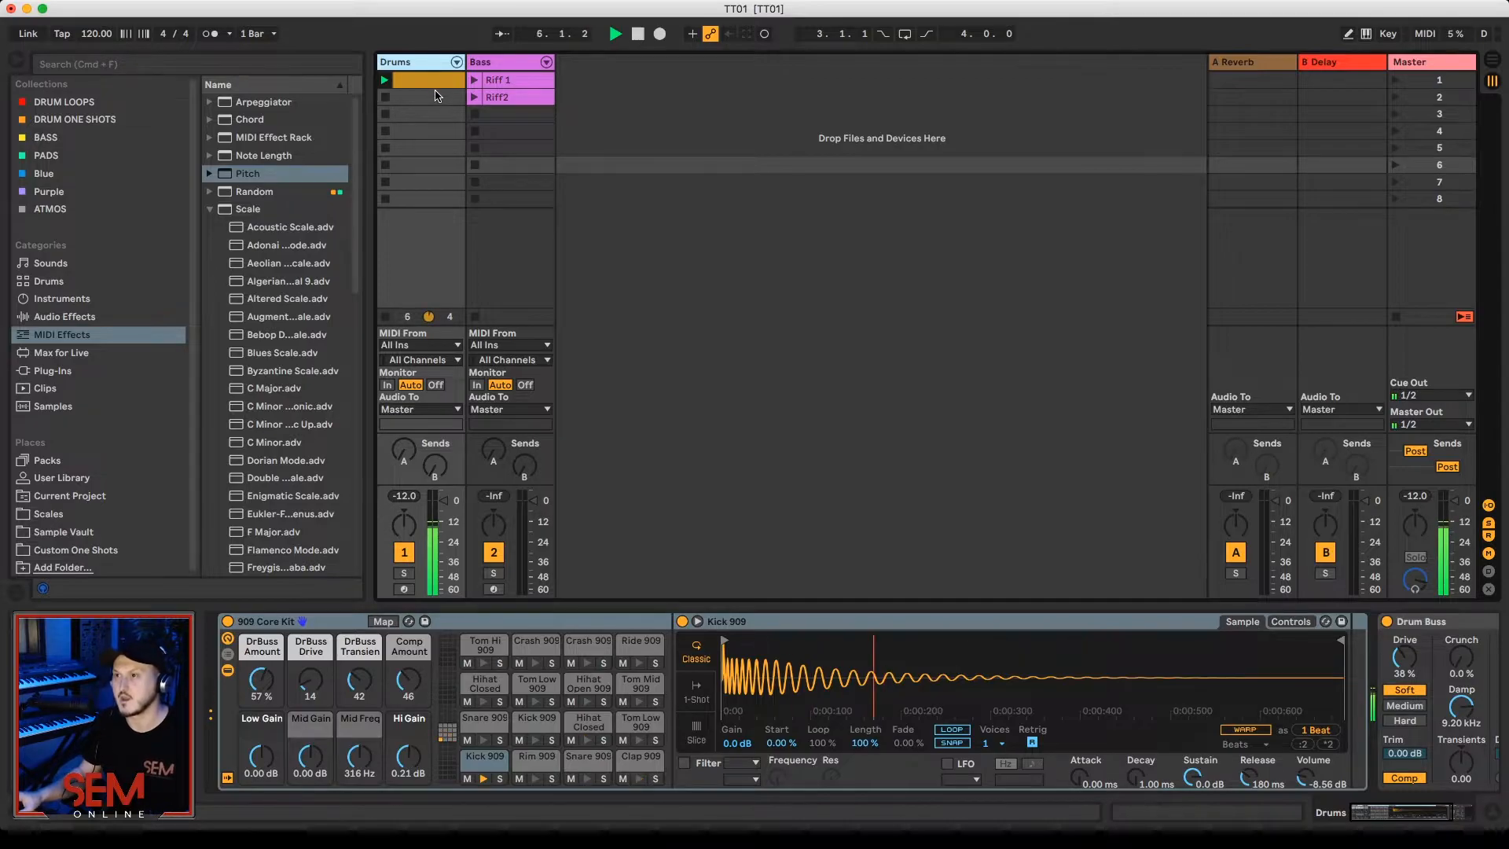
key("space")
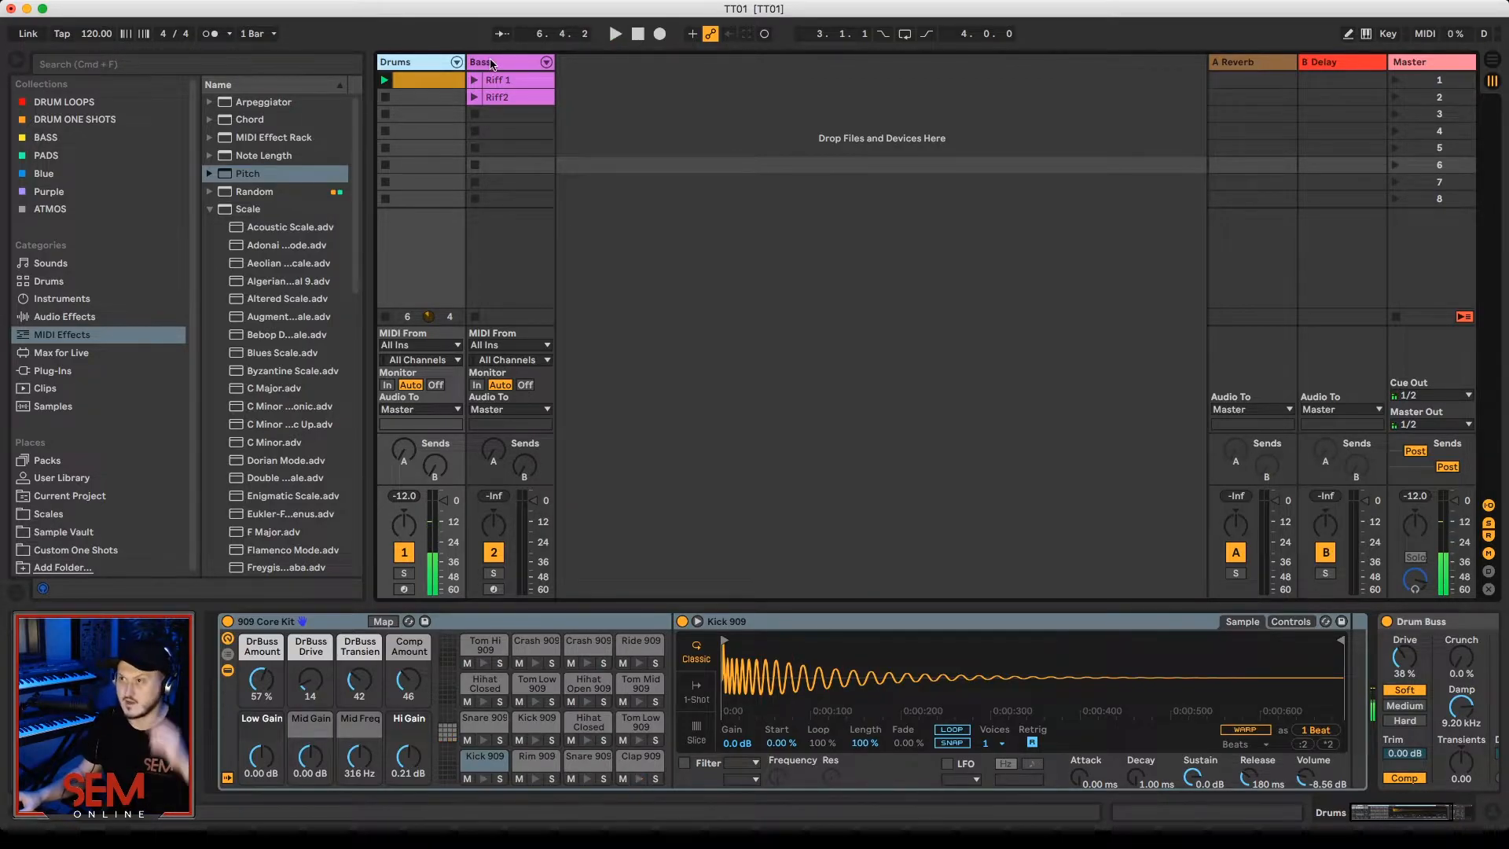
Step: Launch the Riff 1 clip on the Bass track over the drums and examine its notes in the MIDI note editor
left_click(509, 63)
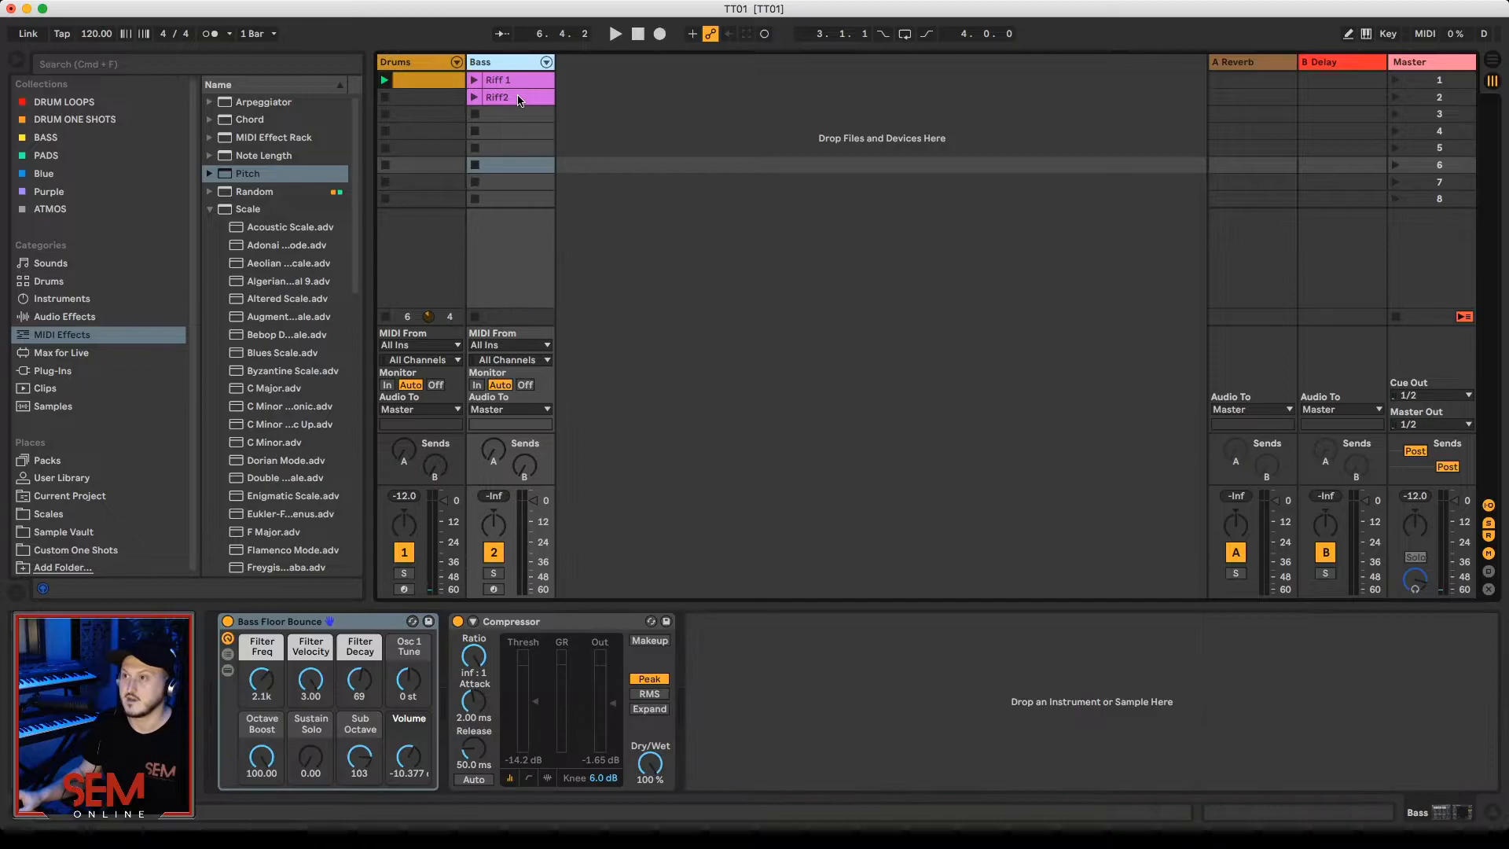
left_click(474, 80)
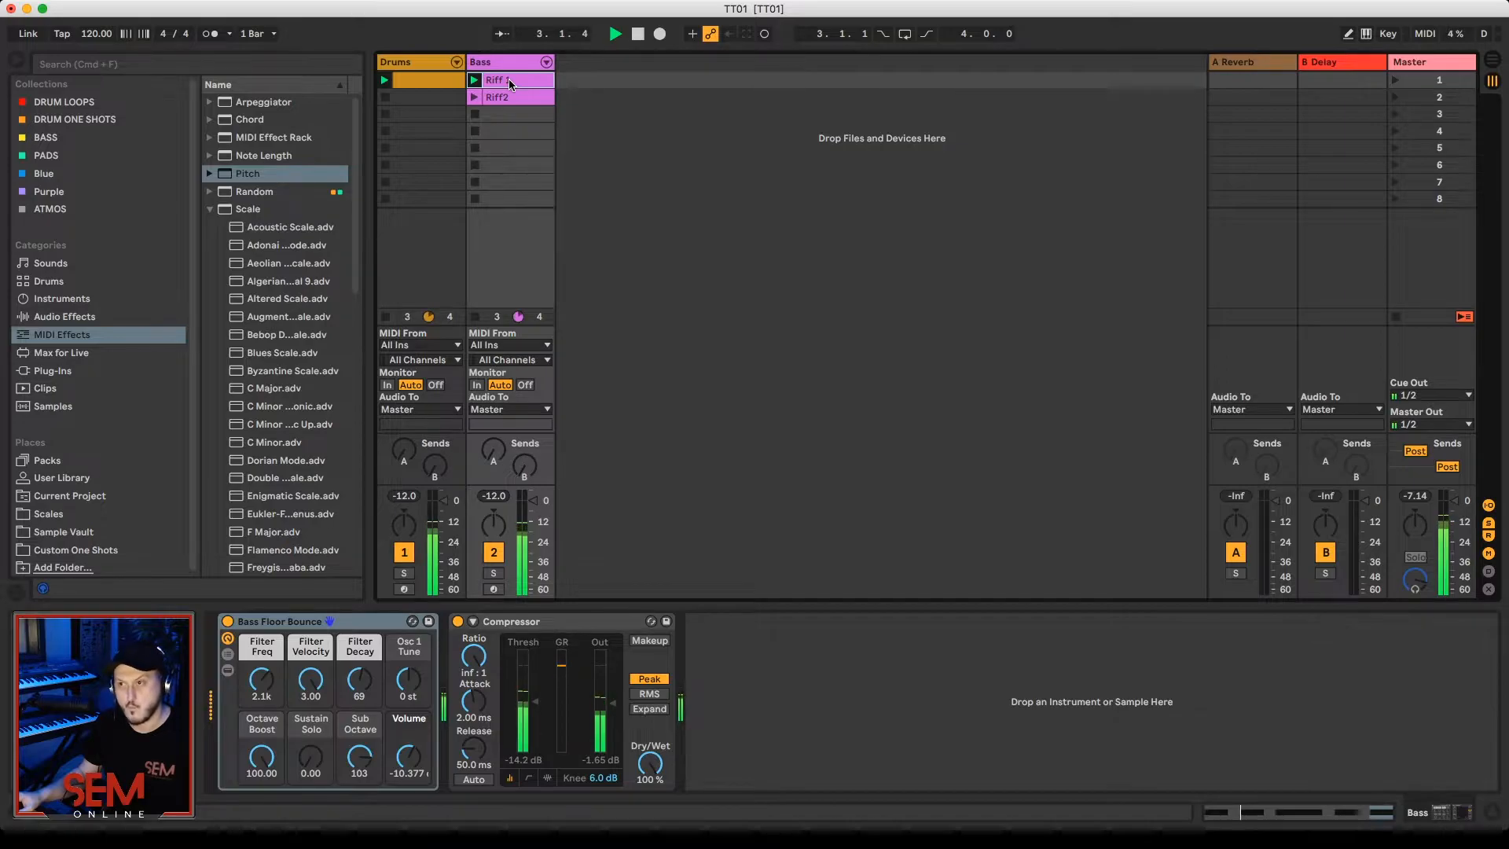
double_click(507, 78)
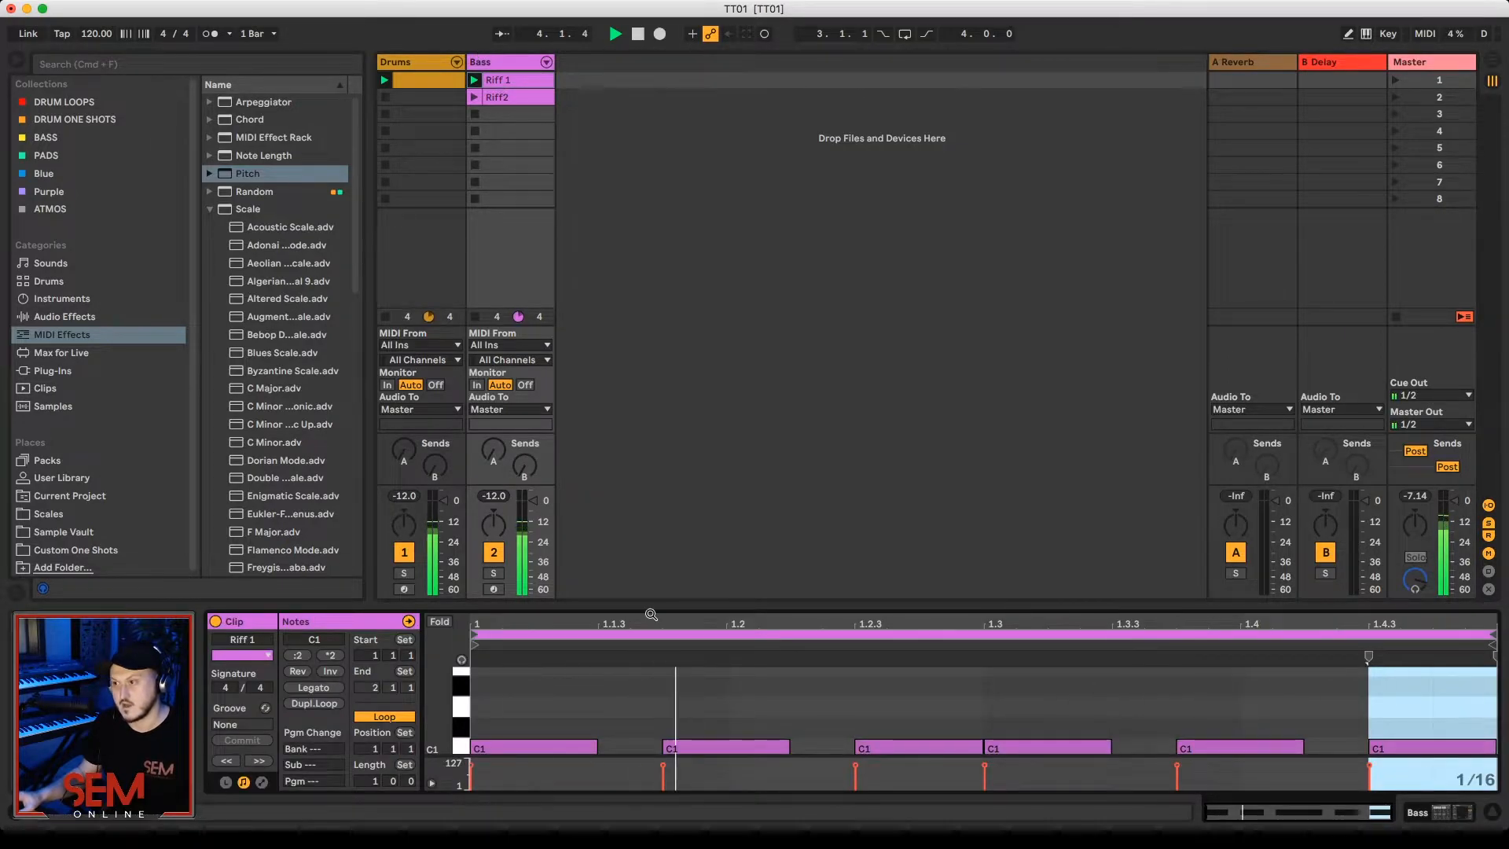
scroll(665, 684, "down", 3)
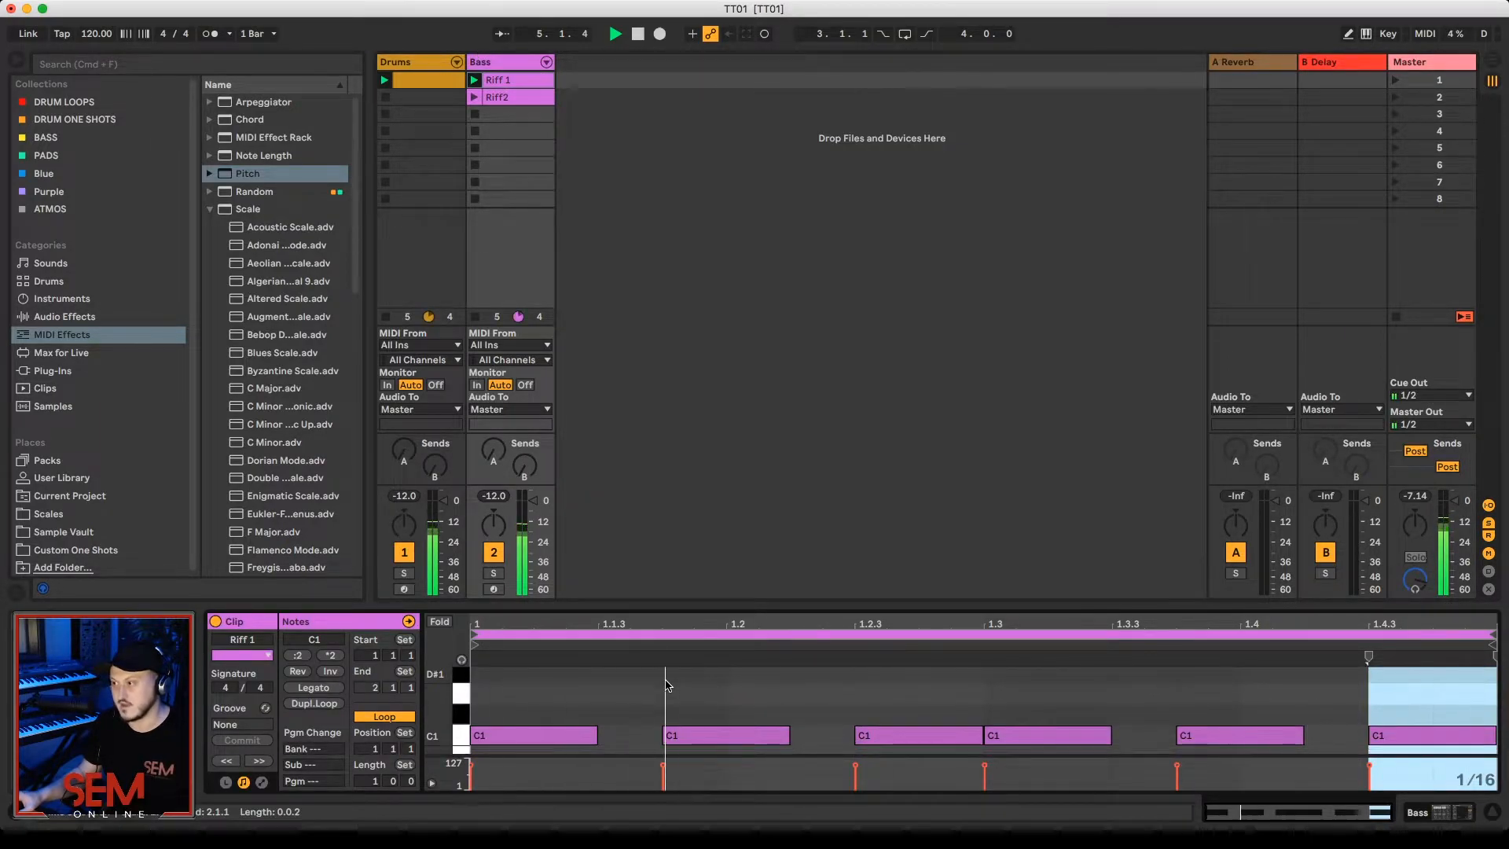
scroll(665, 684, "up", 1)
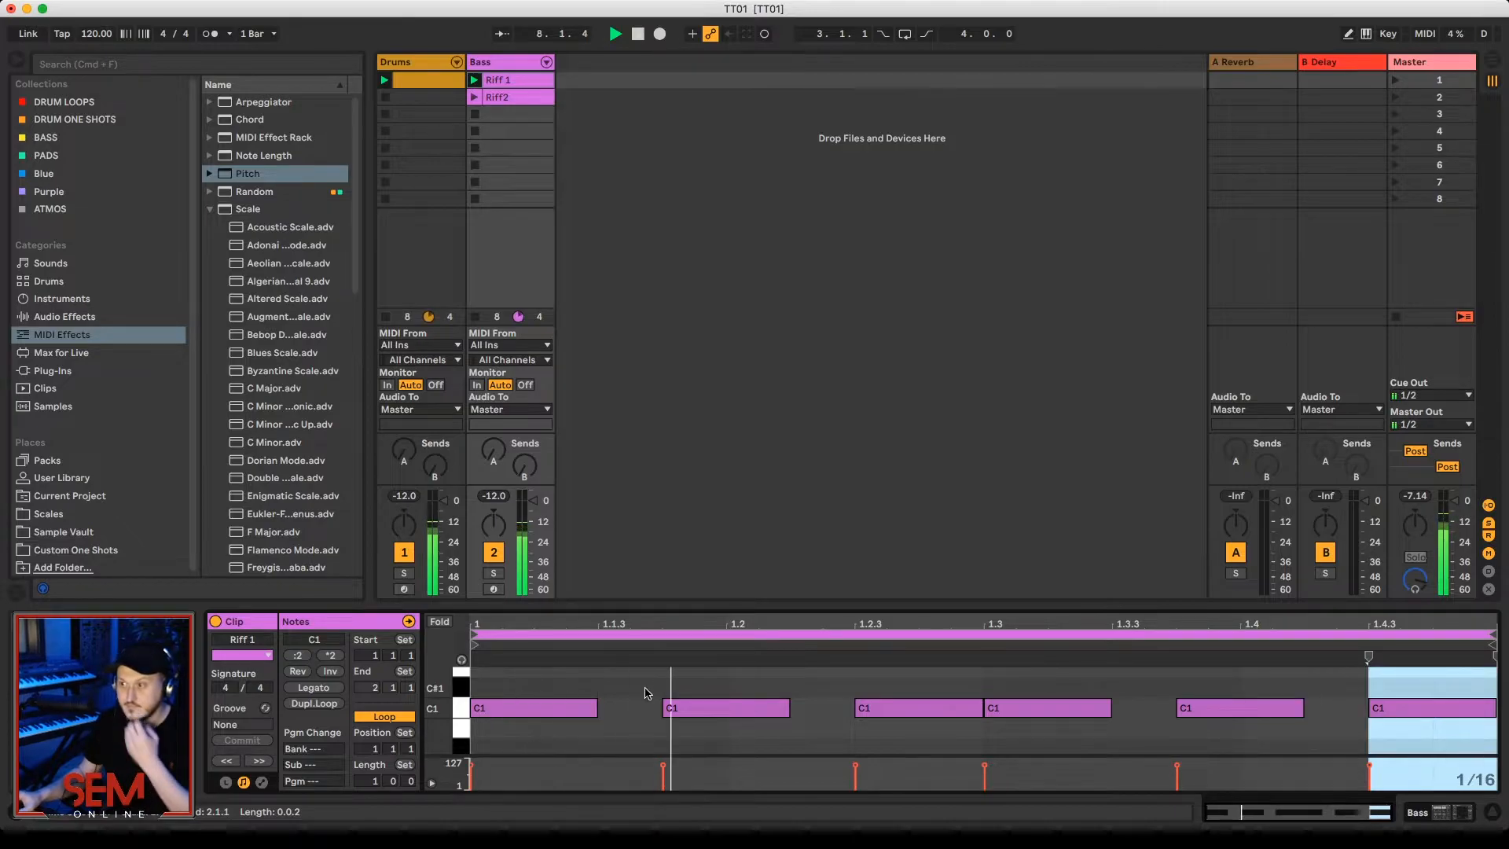
key("space")
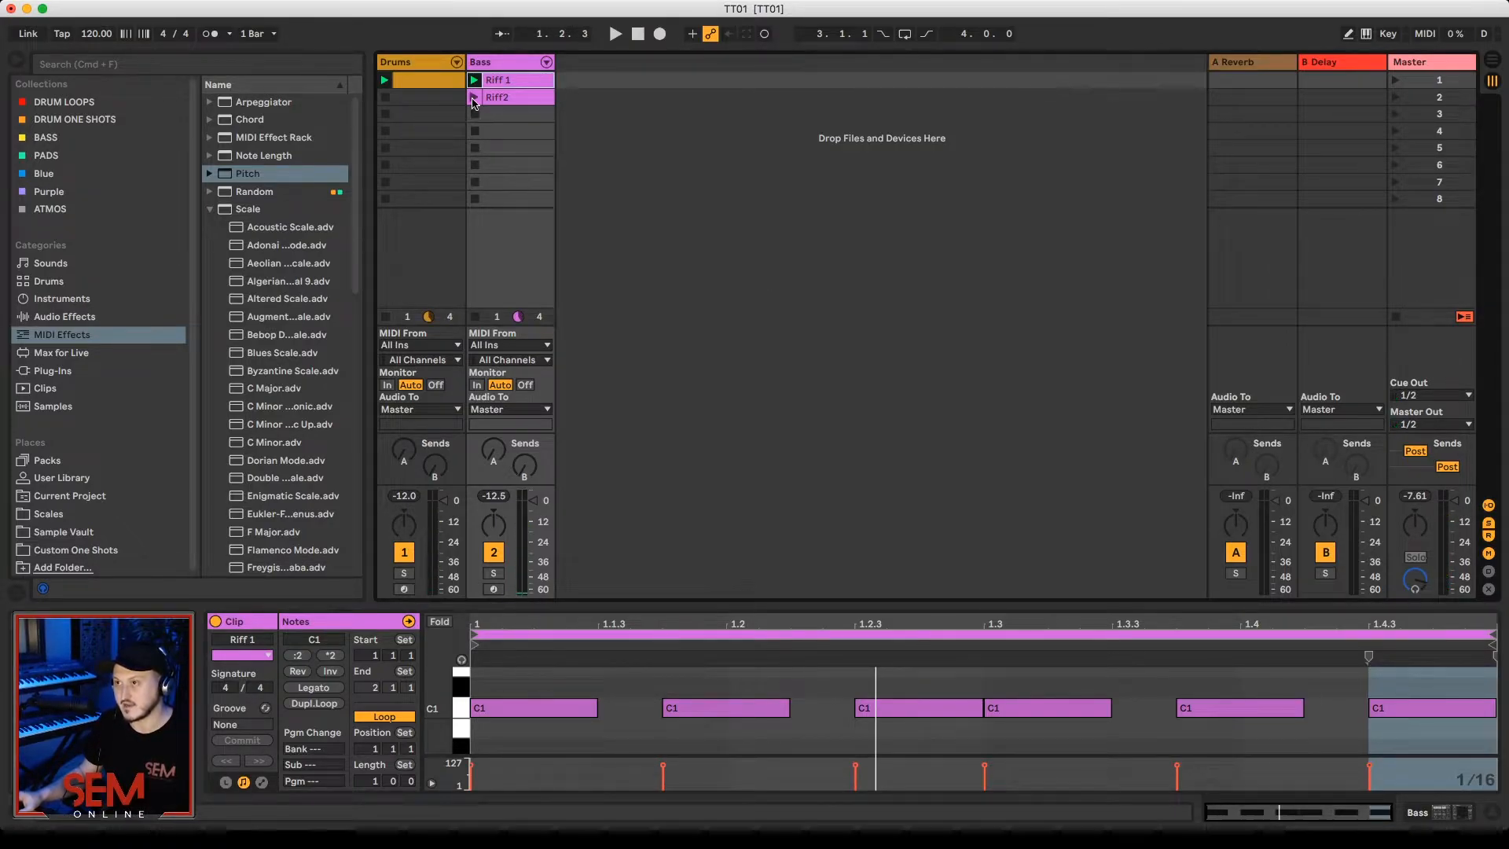
Step: Examine the notes of the Riff2 bass clip in an enlarged note editor and audition it with the drums
left_click(498, 97)
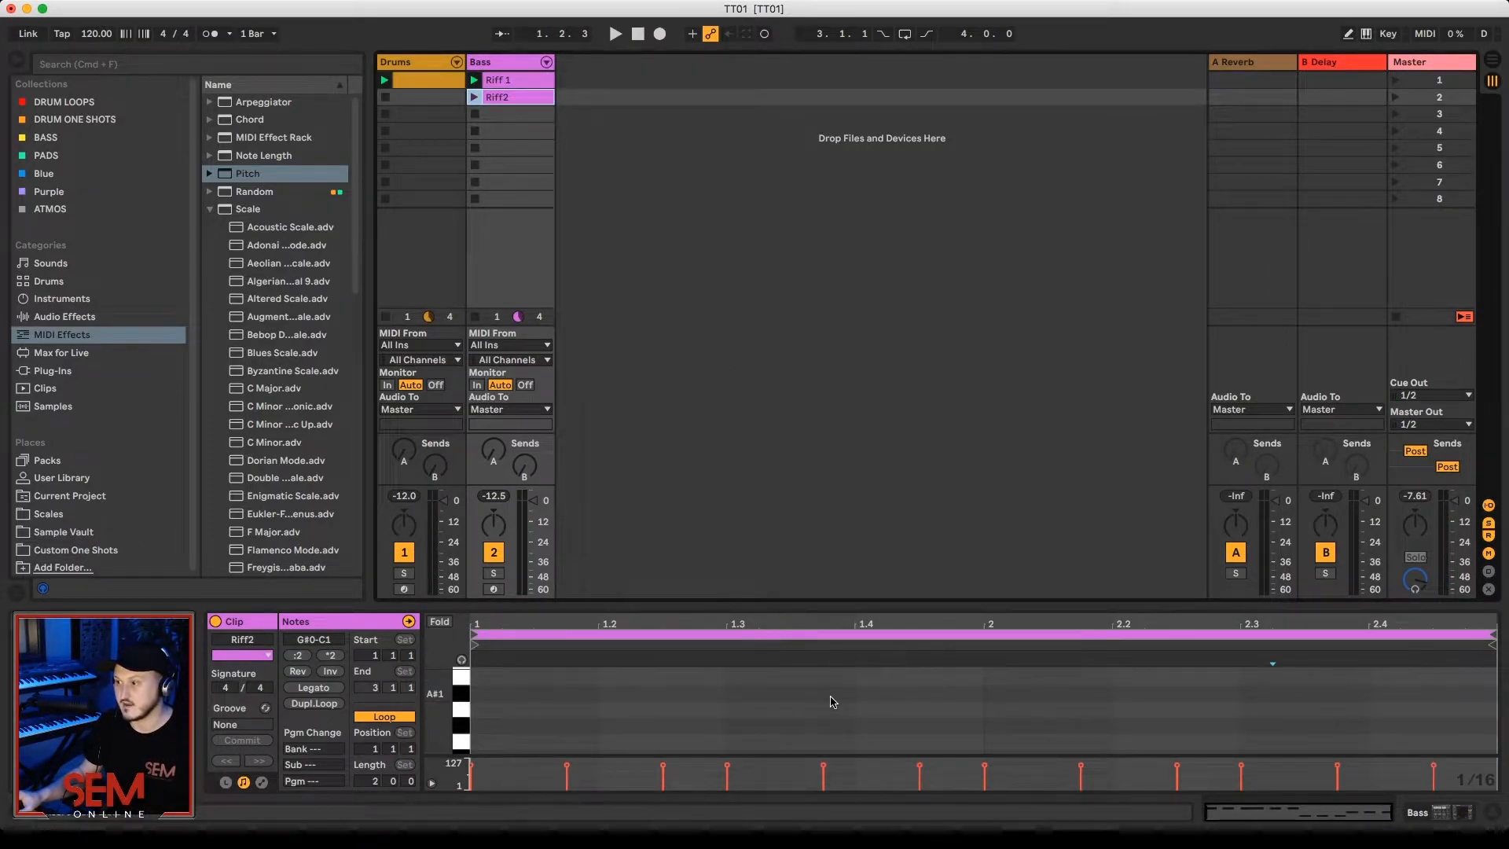
scroll(830, 696, "down", 5)
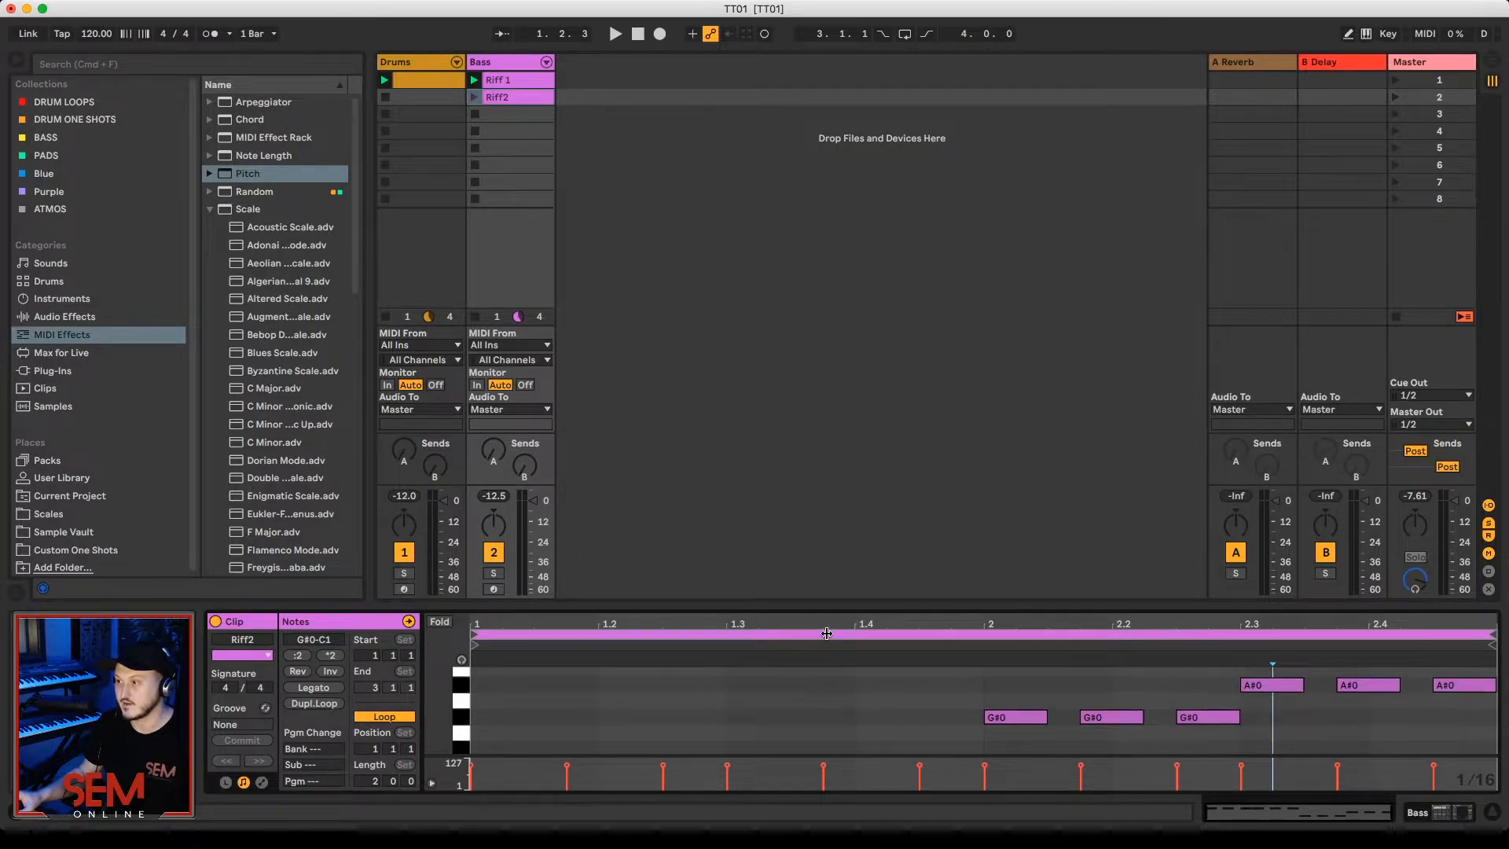
left_click_drag(818, 607, 817, 479)
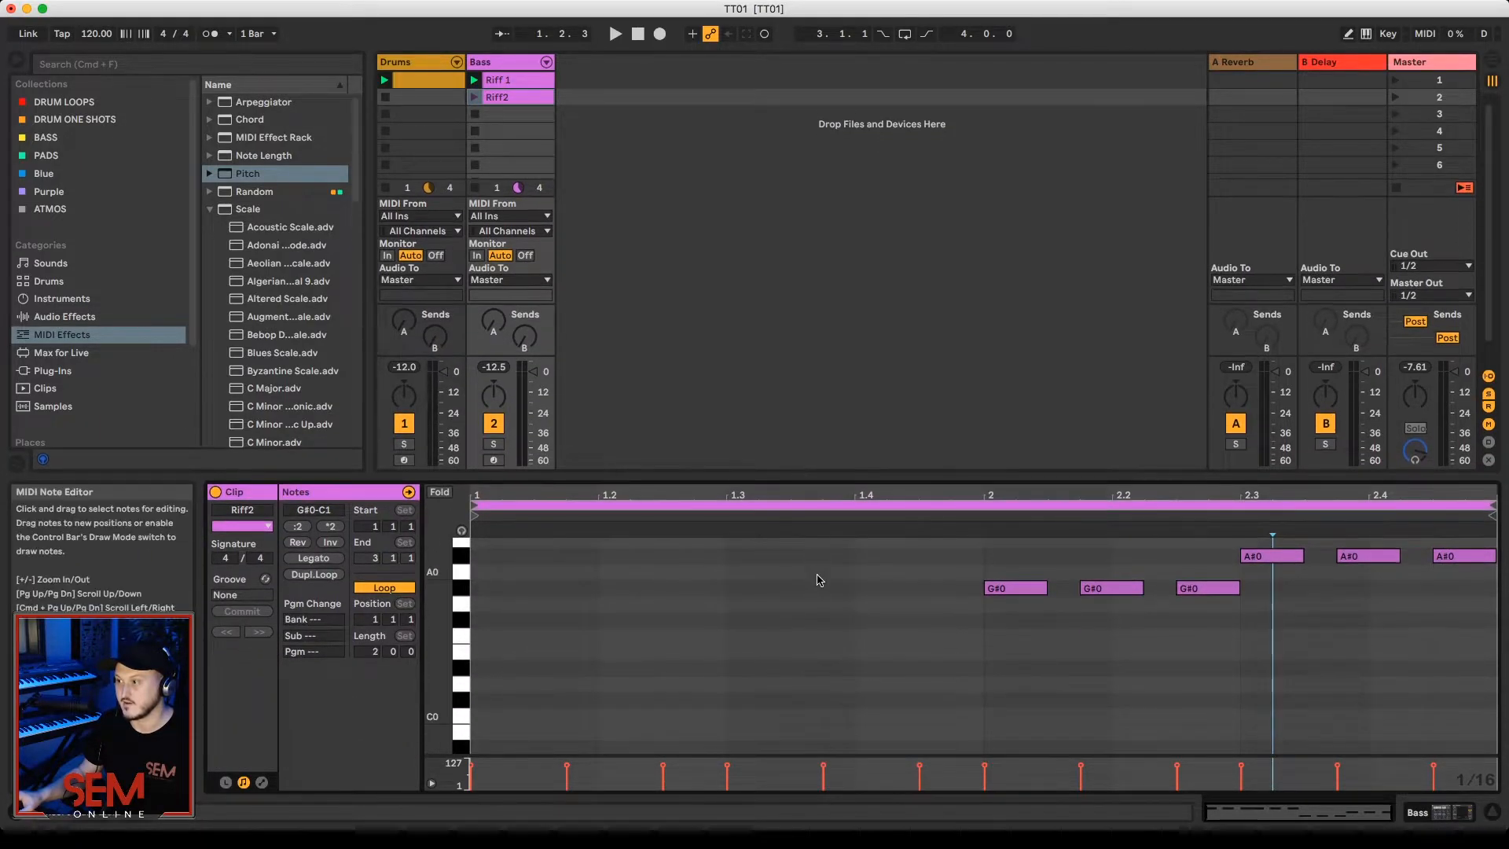
scroll(818, 580, "up", 2)
left_click(474, 96)
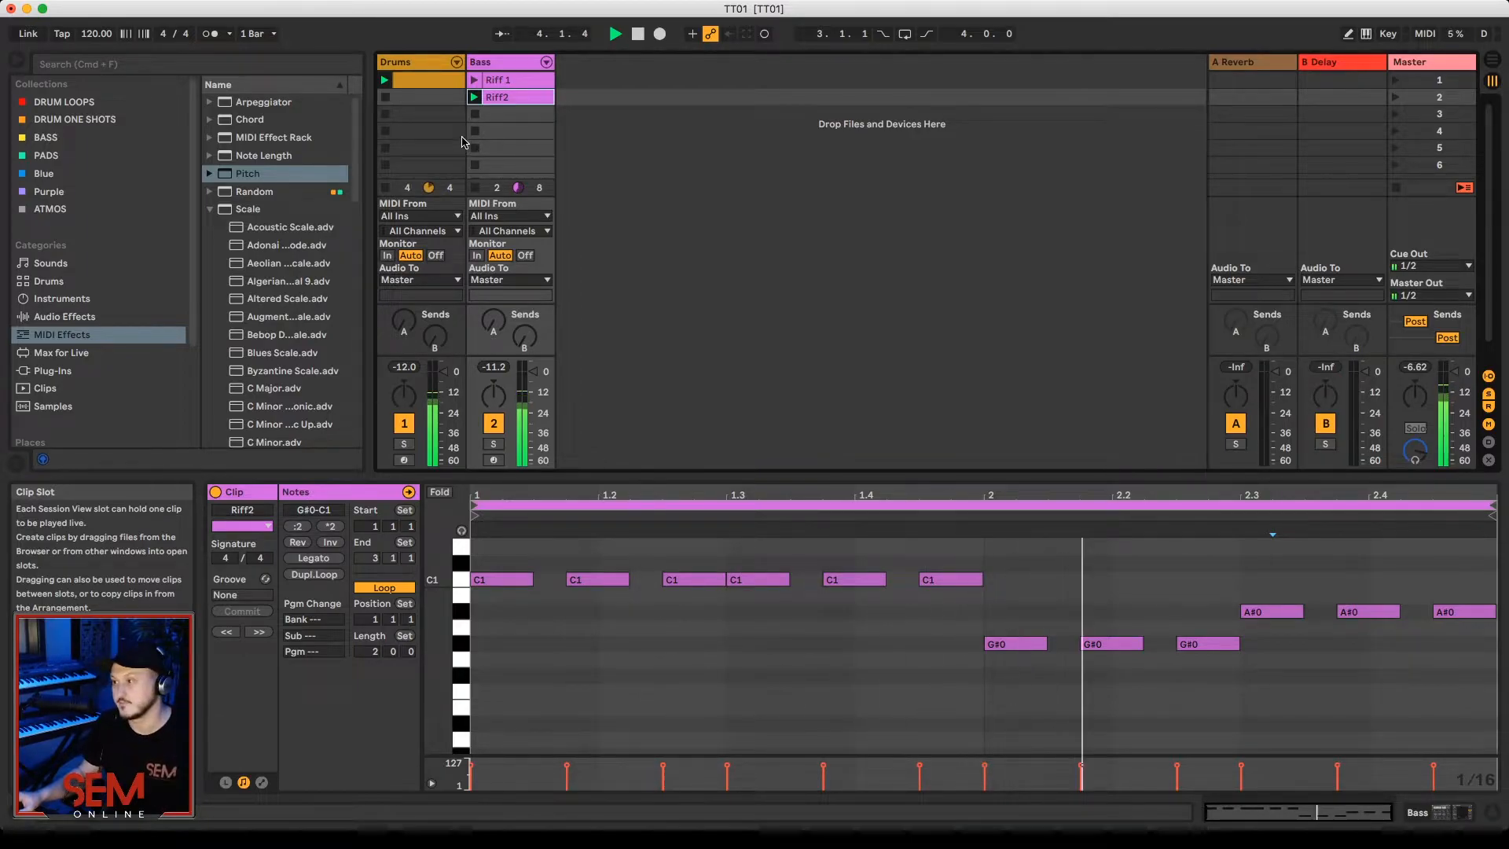
key("space")
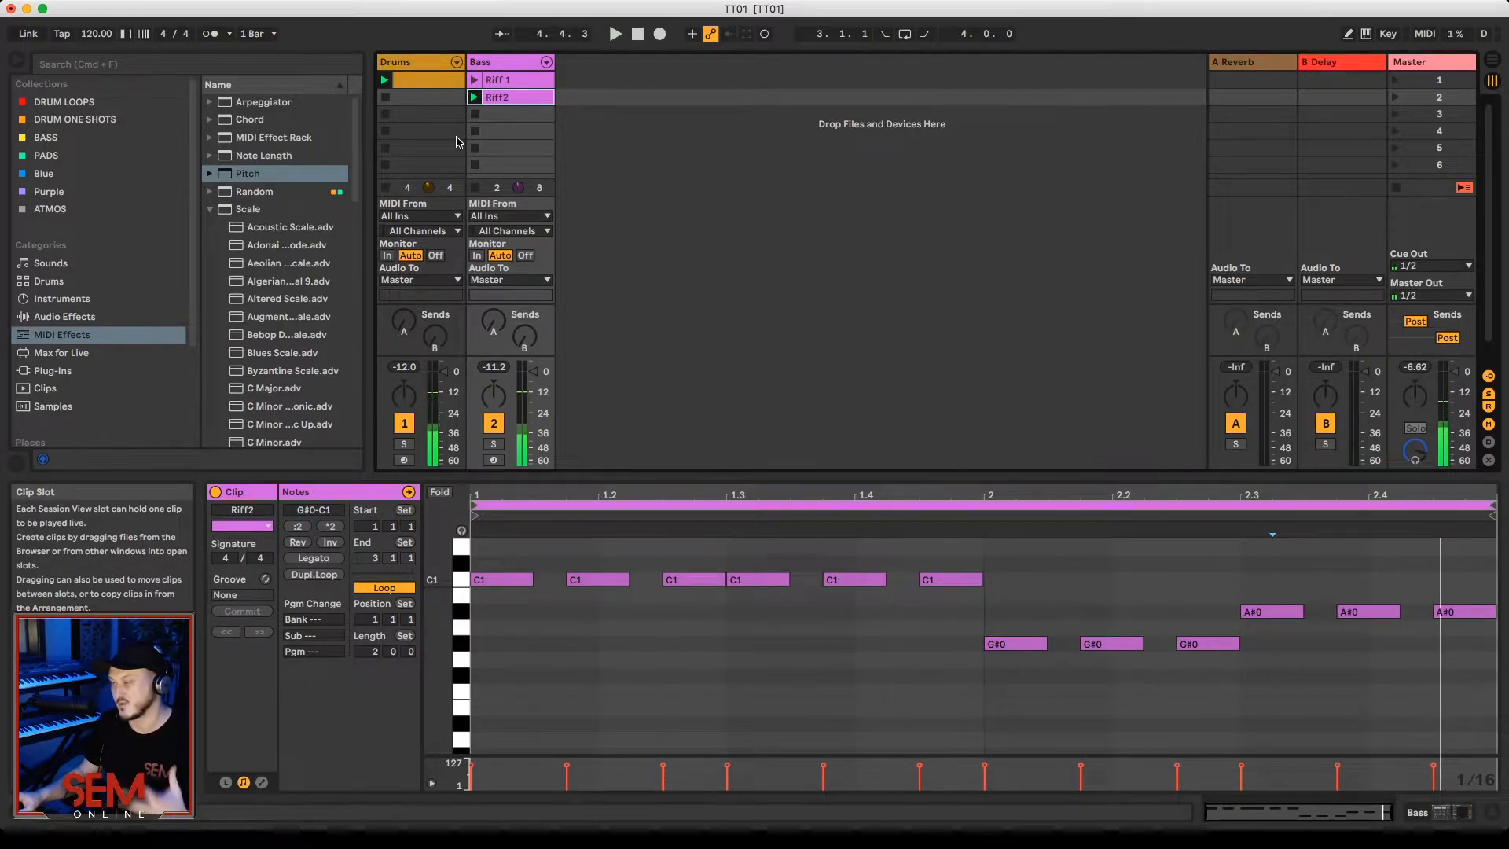
left_click_drag(747, 477, 748, 663)
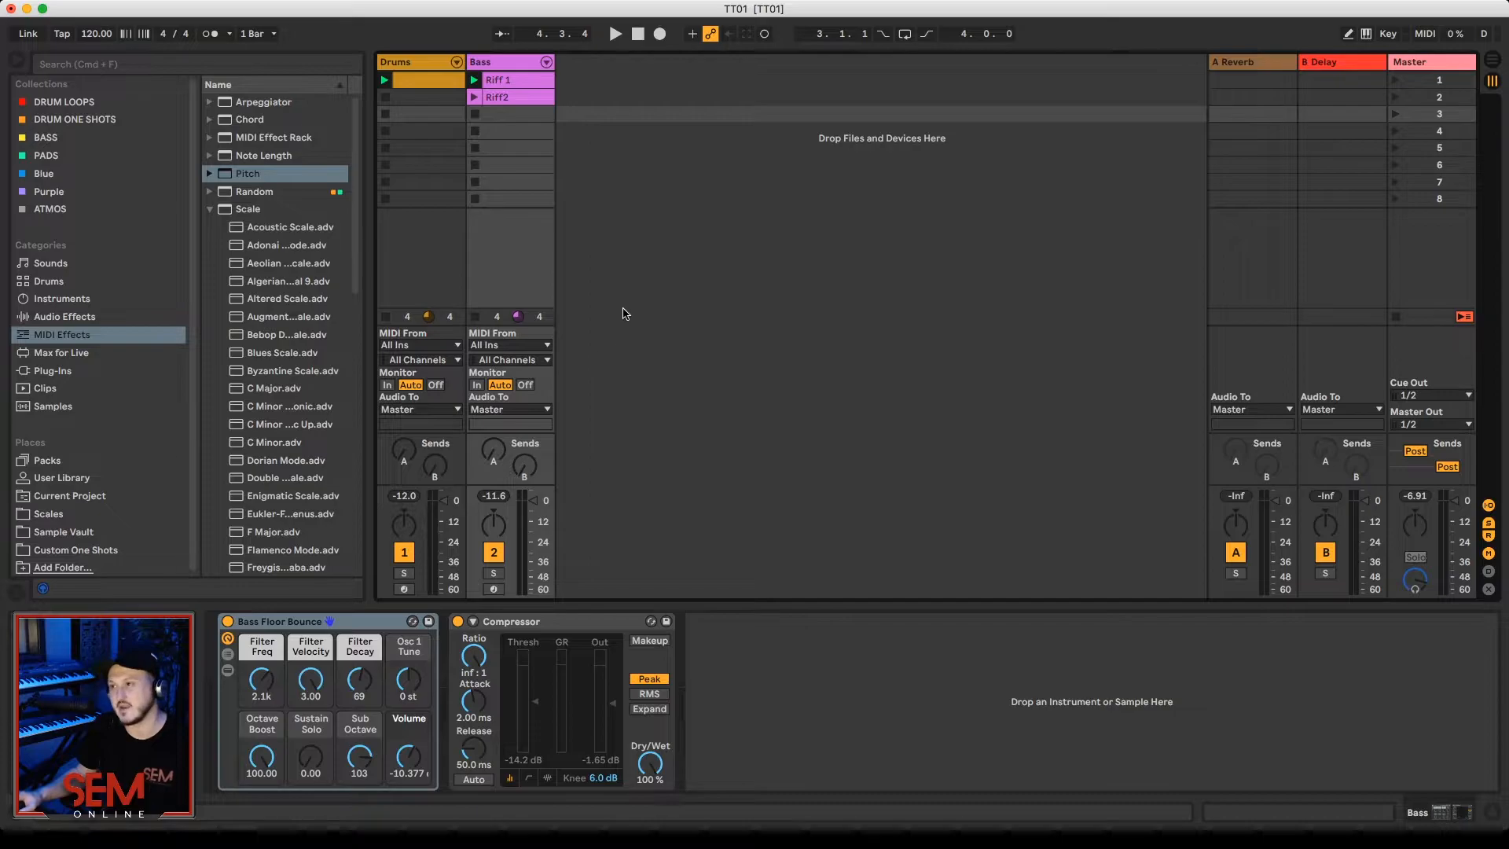
Step: Insert a new MIDI track beside the Bass track and select it
right_click(587, 104)
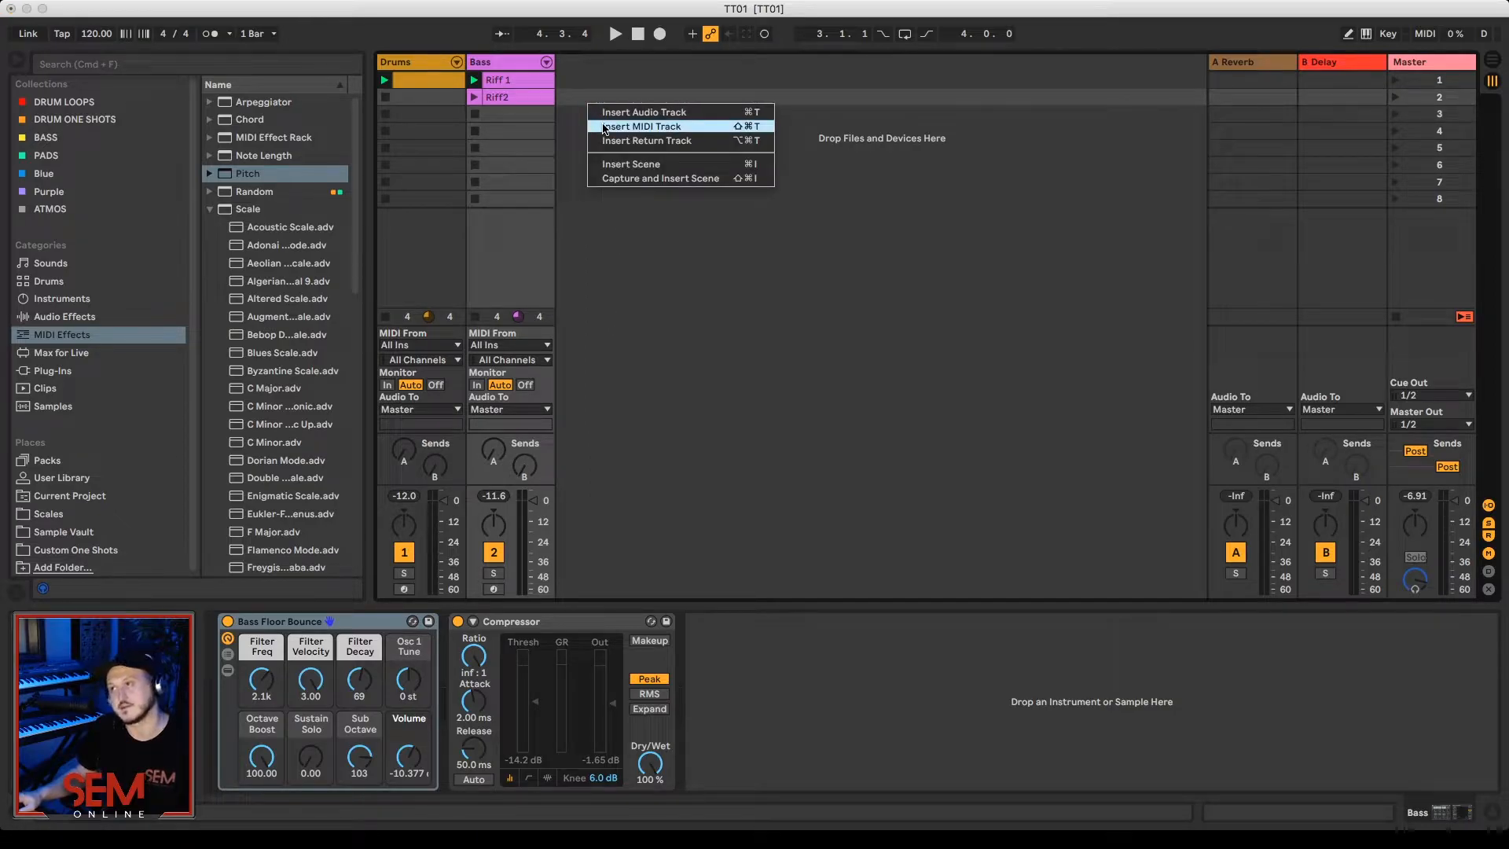
left_click(605, 127)
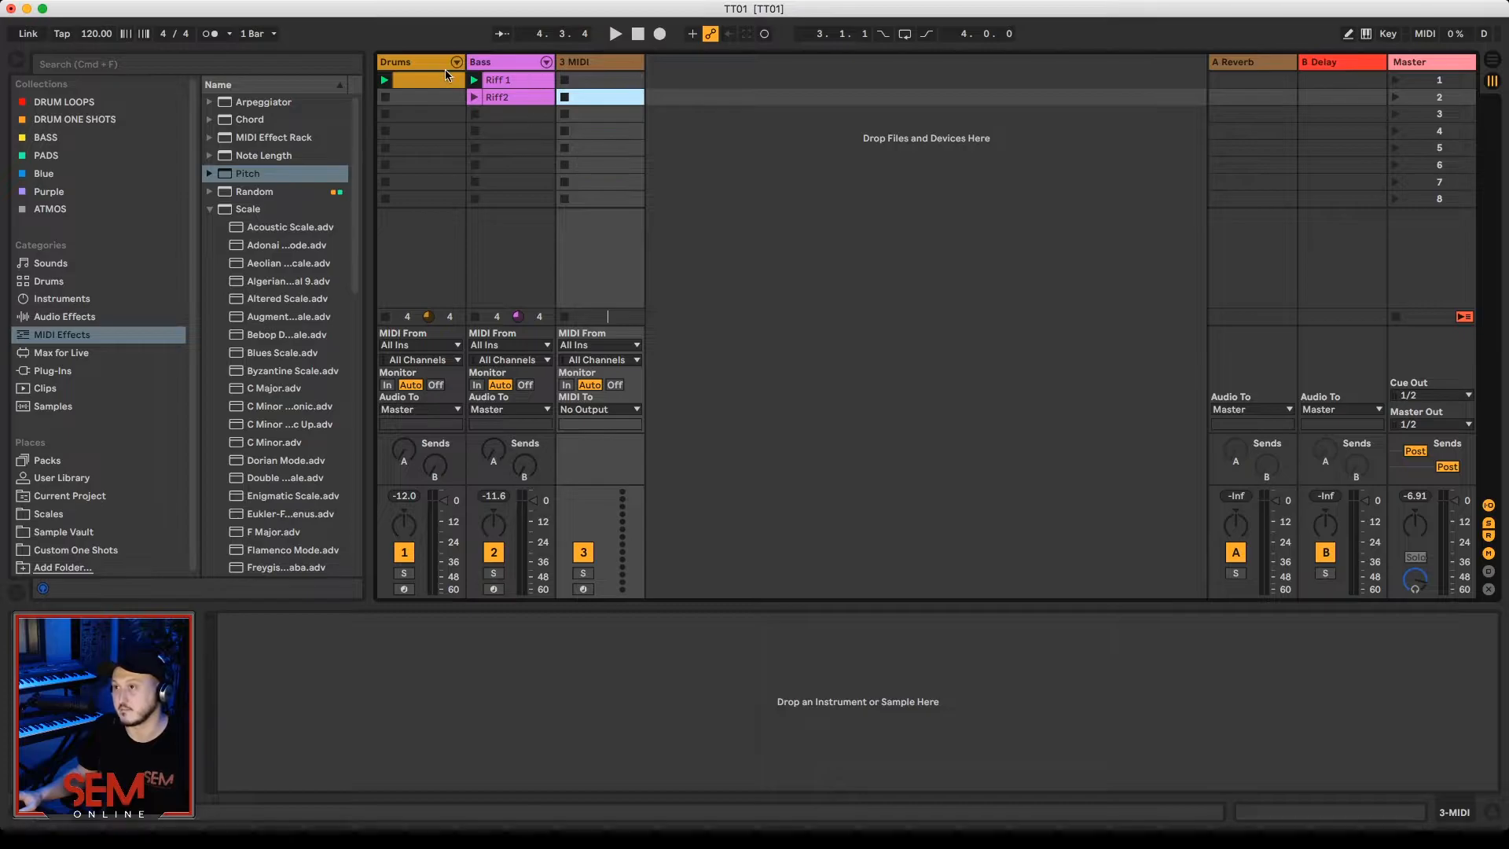
left_click(517, 64)
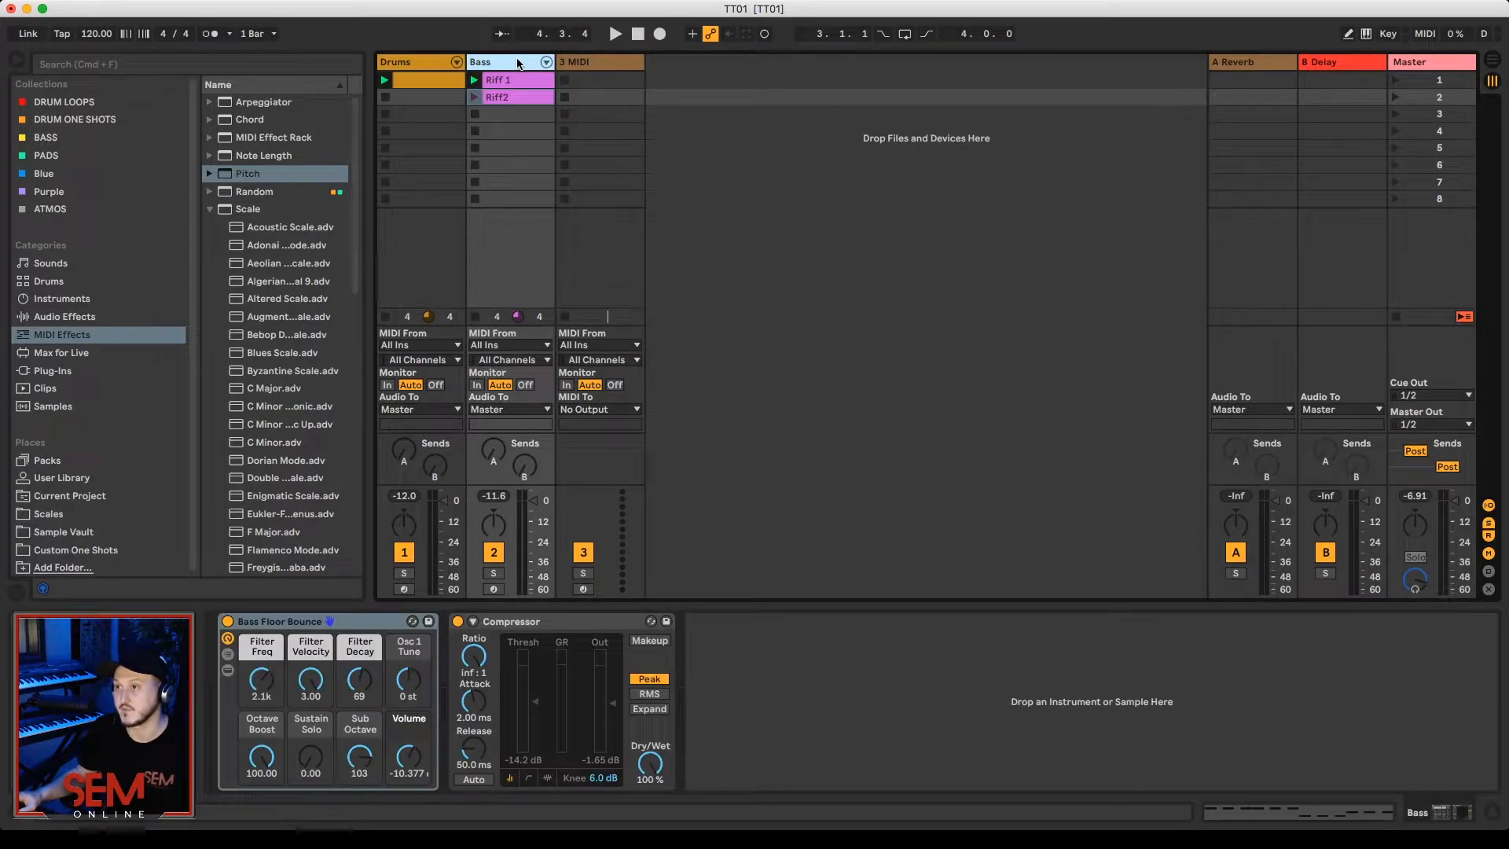
left_click(583, 64)
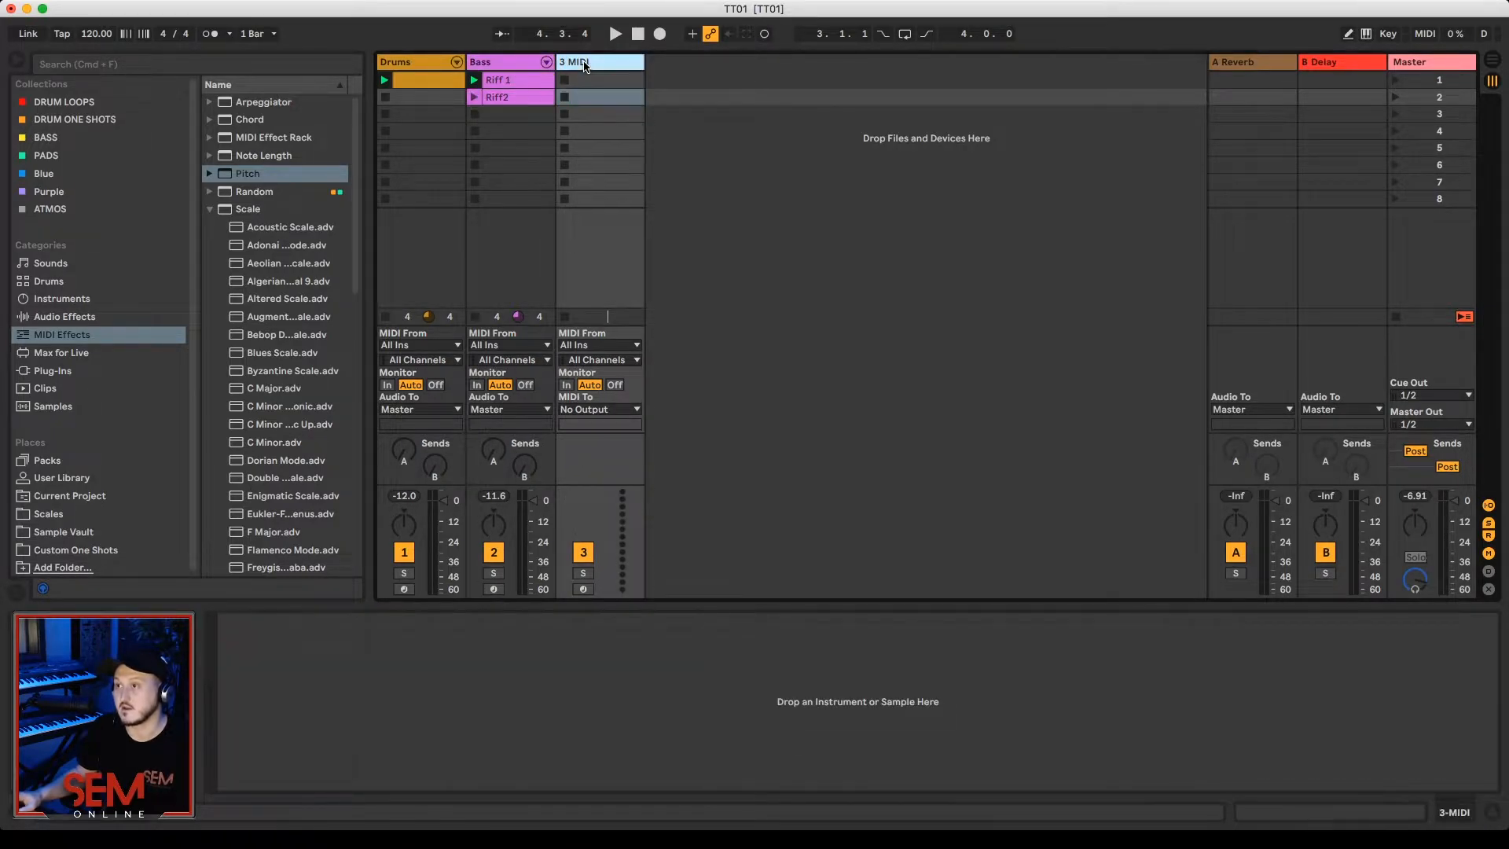
Step: Set the new track to take MIDI from Bass with monitoring set to In, and play Riff 1 to check the incoming signal
left_click(598, 346)
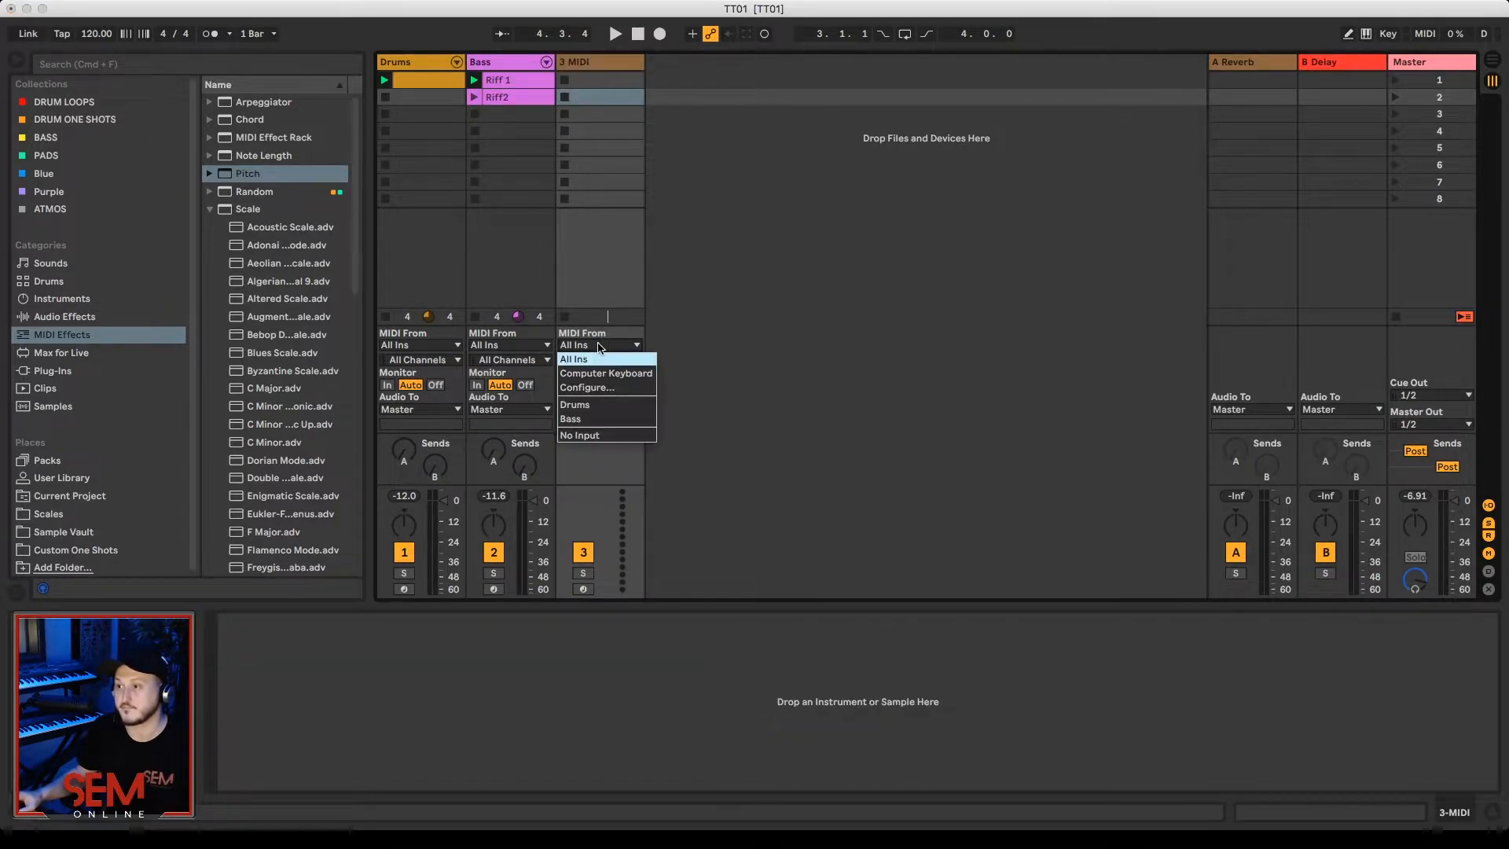
left_click(623, 419)
left_click(569, 385)
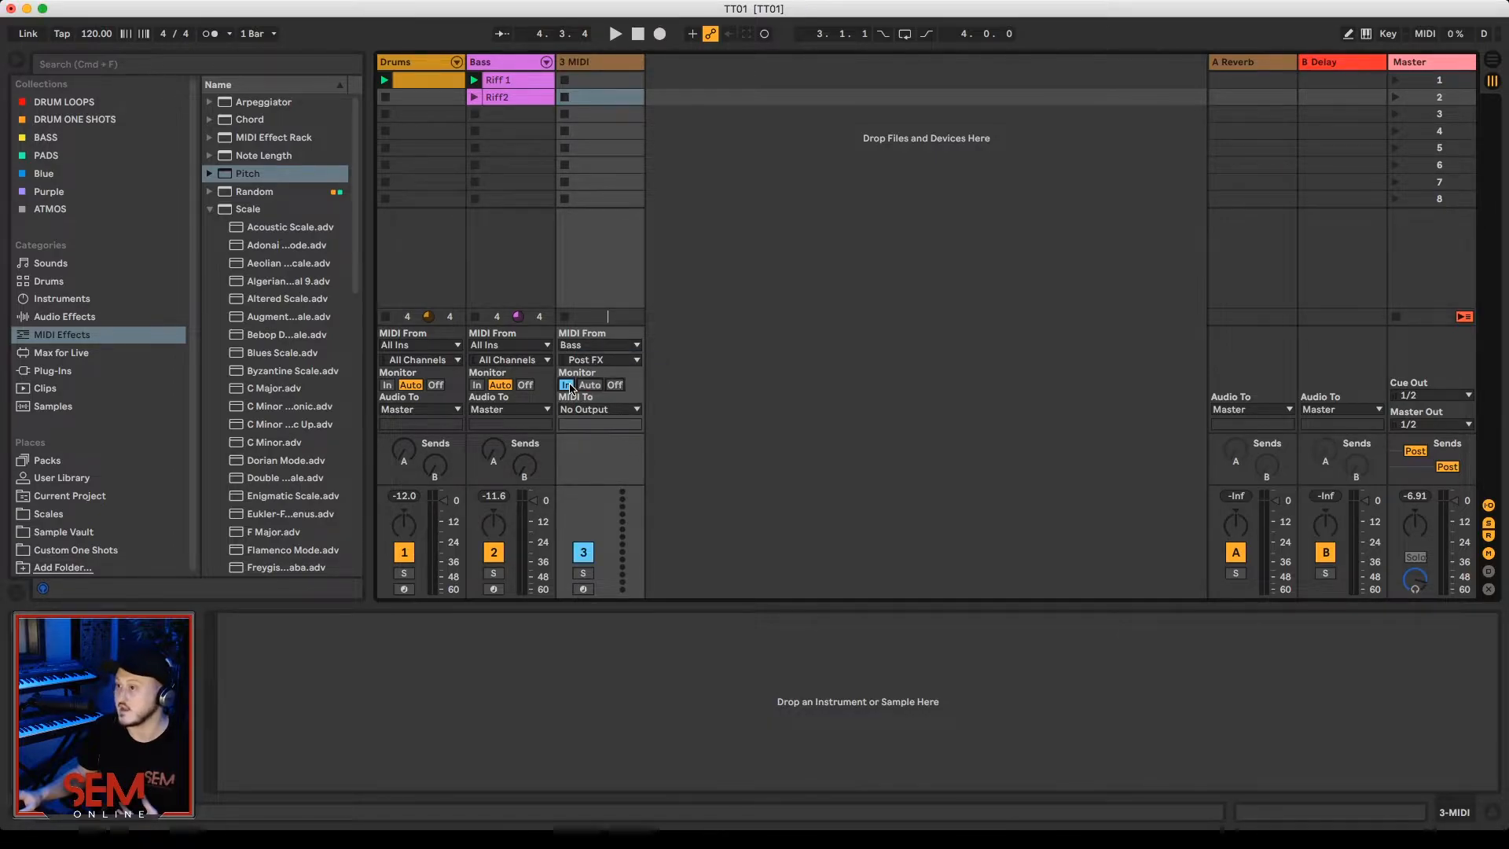
left_click(474, 80)
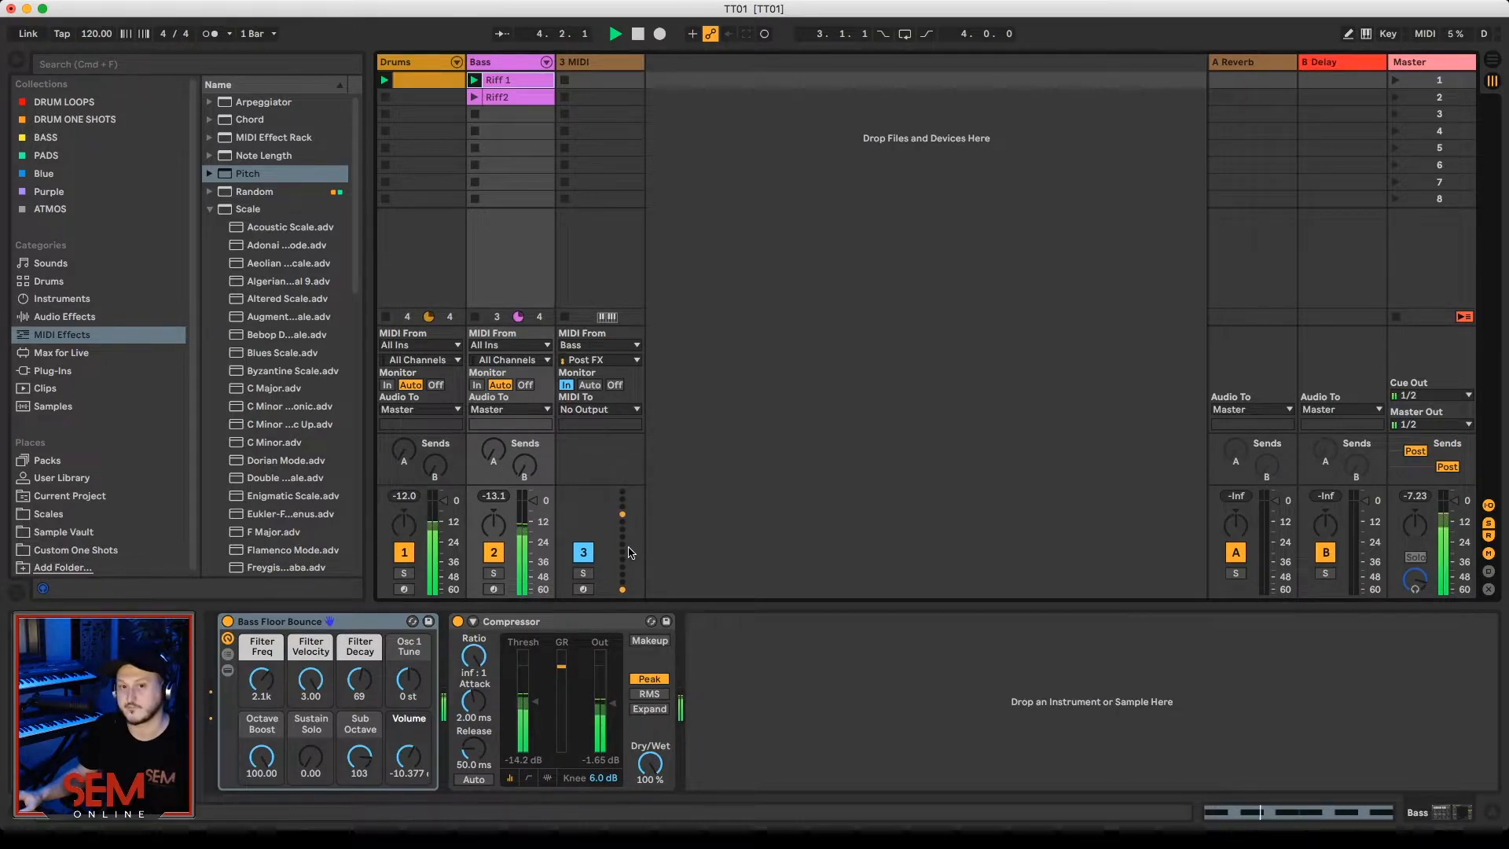
key("space")
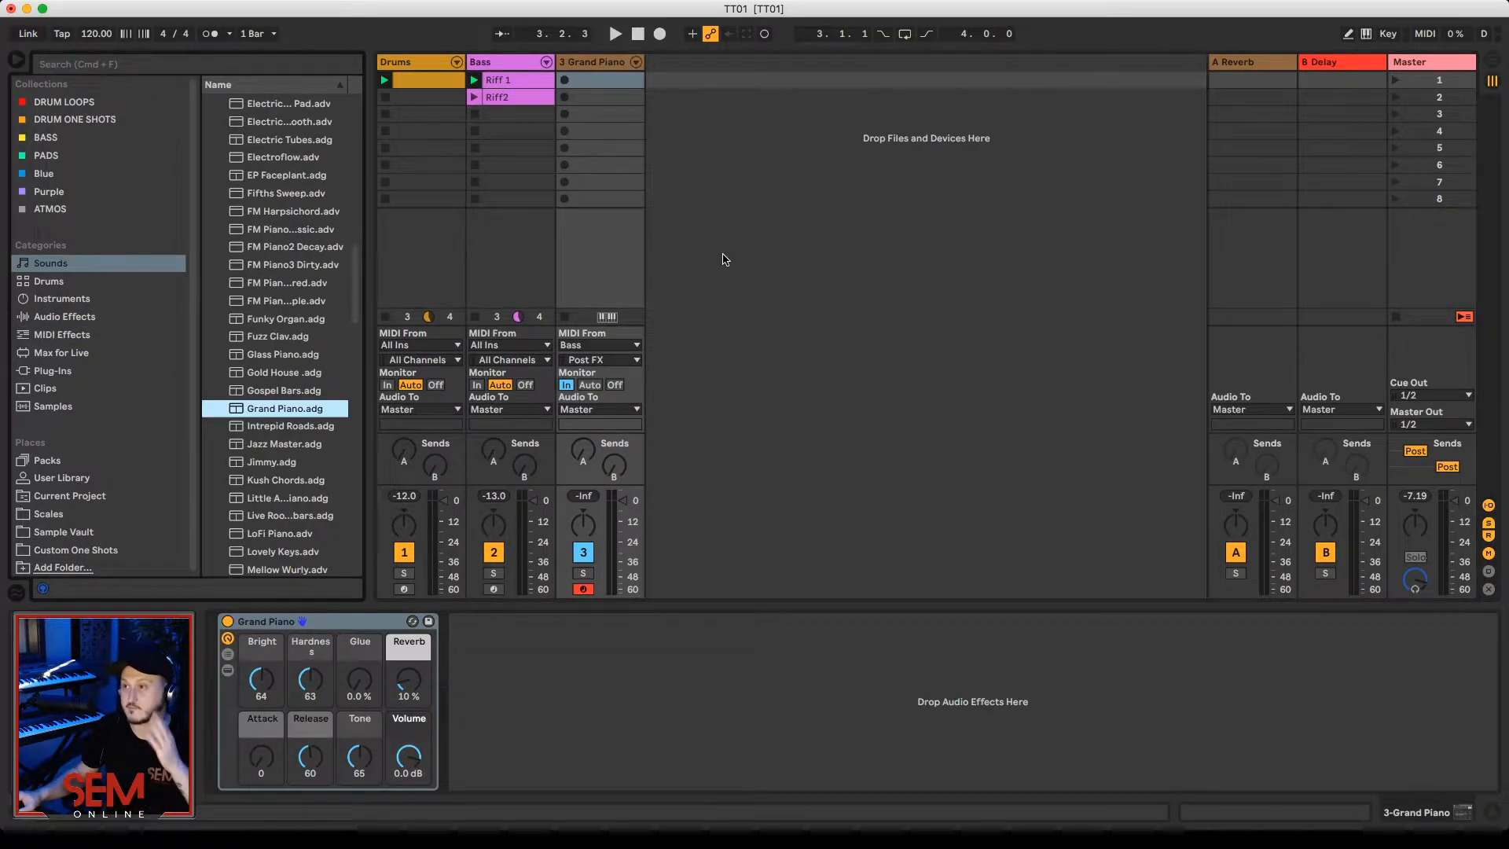
Step: Play Riff 1 through the Grand Piano track and lower that track's volume slightly
key("space")
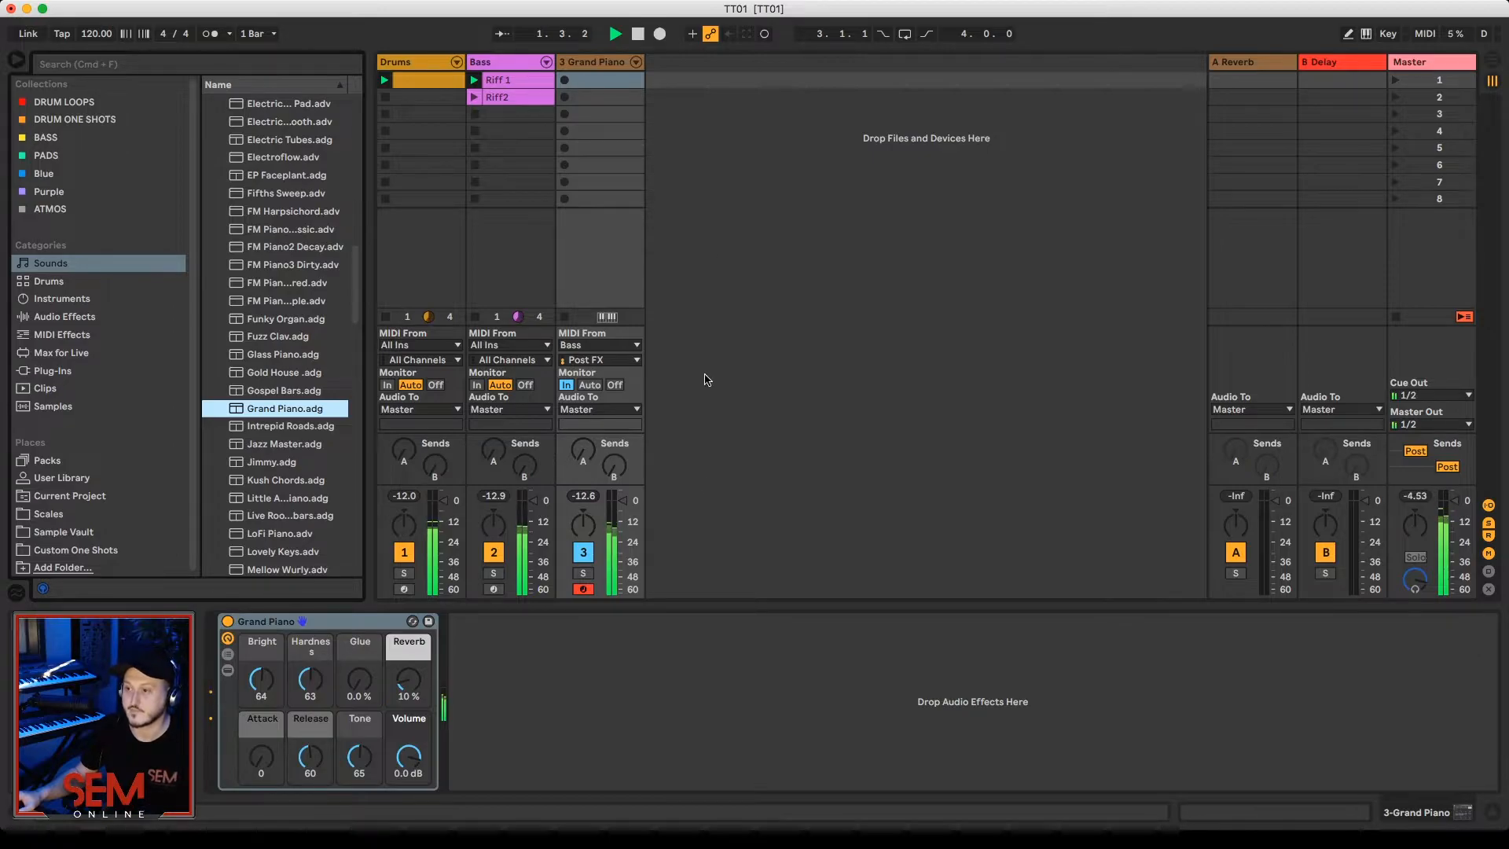
left_click_drag(623, 501, 624, 505)
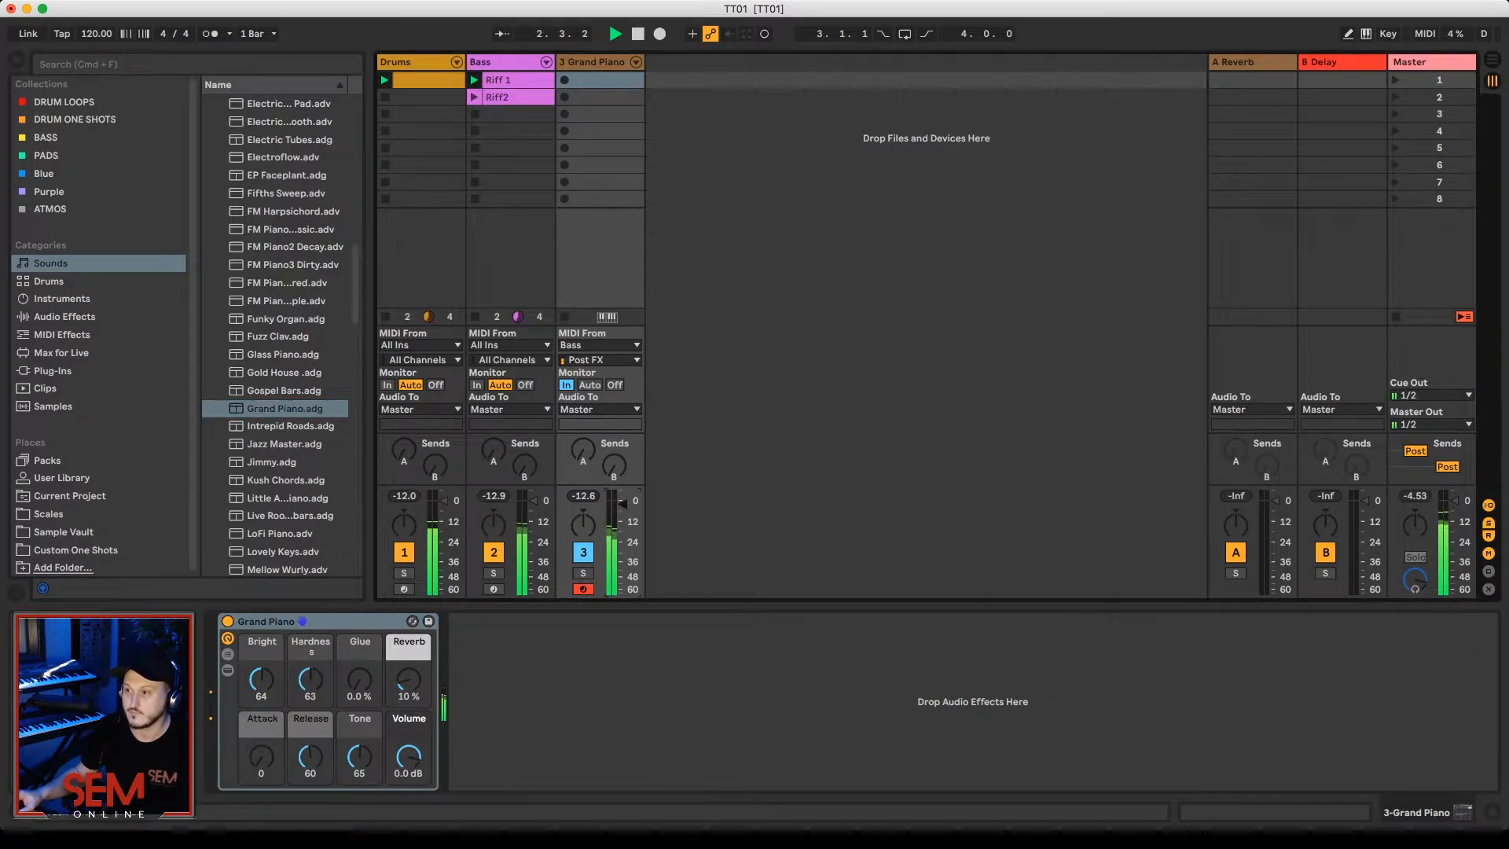
key("space")
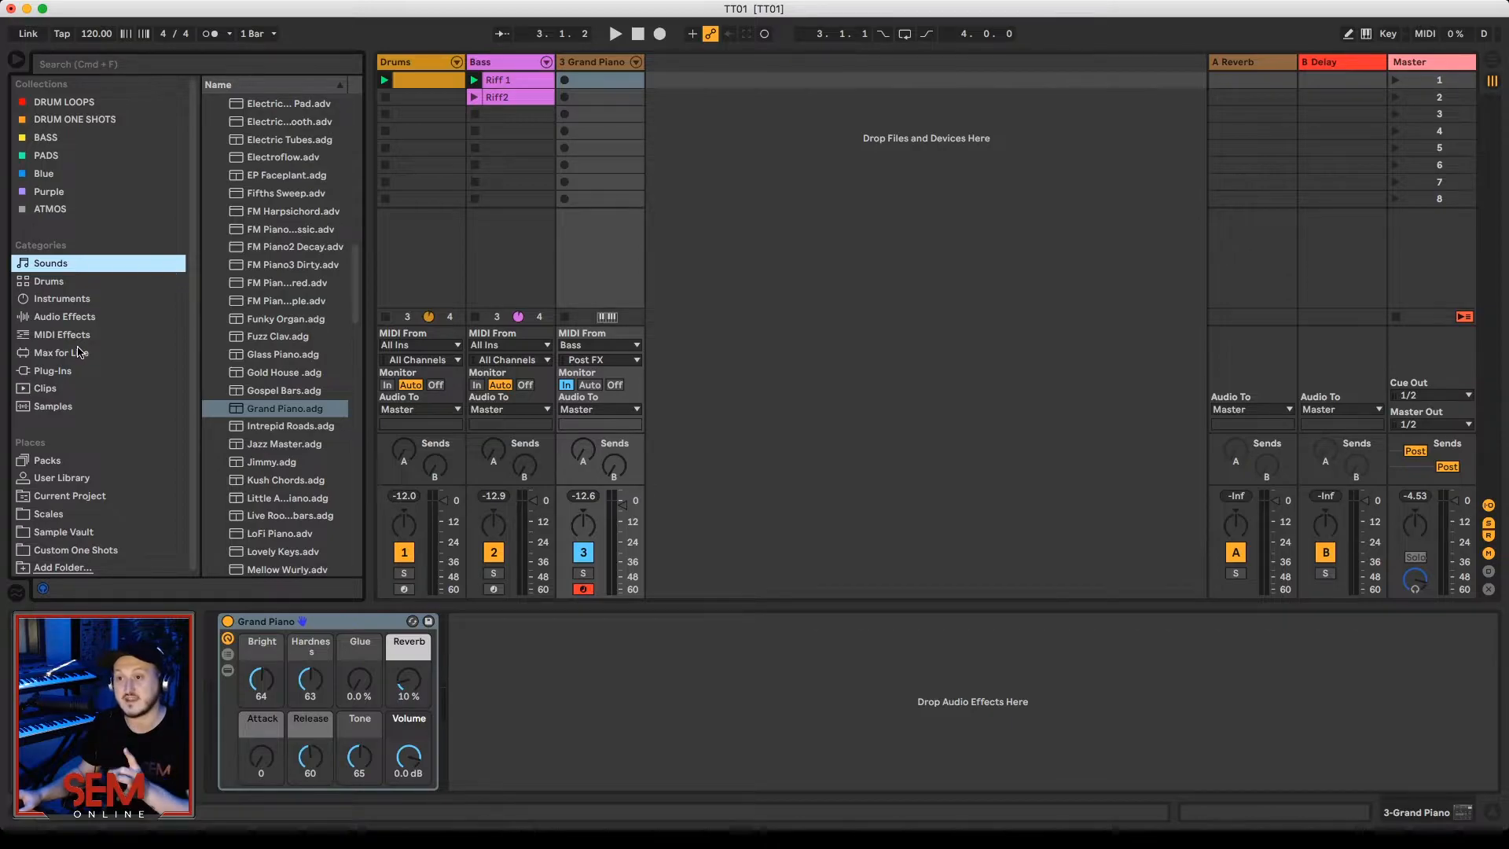
Step: Add the Pitch MIDI effect in front of the Grand Piano instrument
left_click(115, 334)
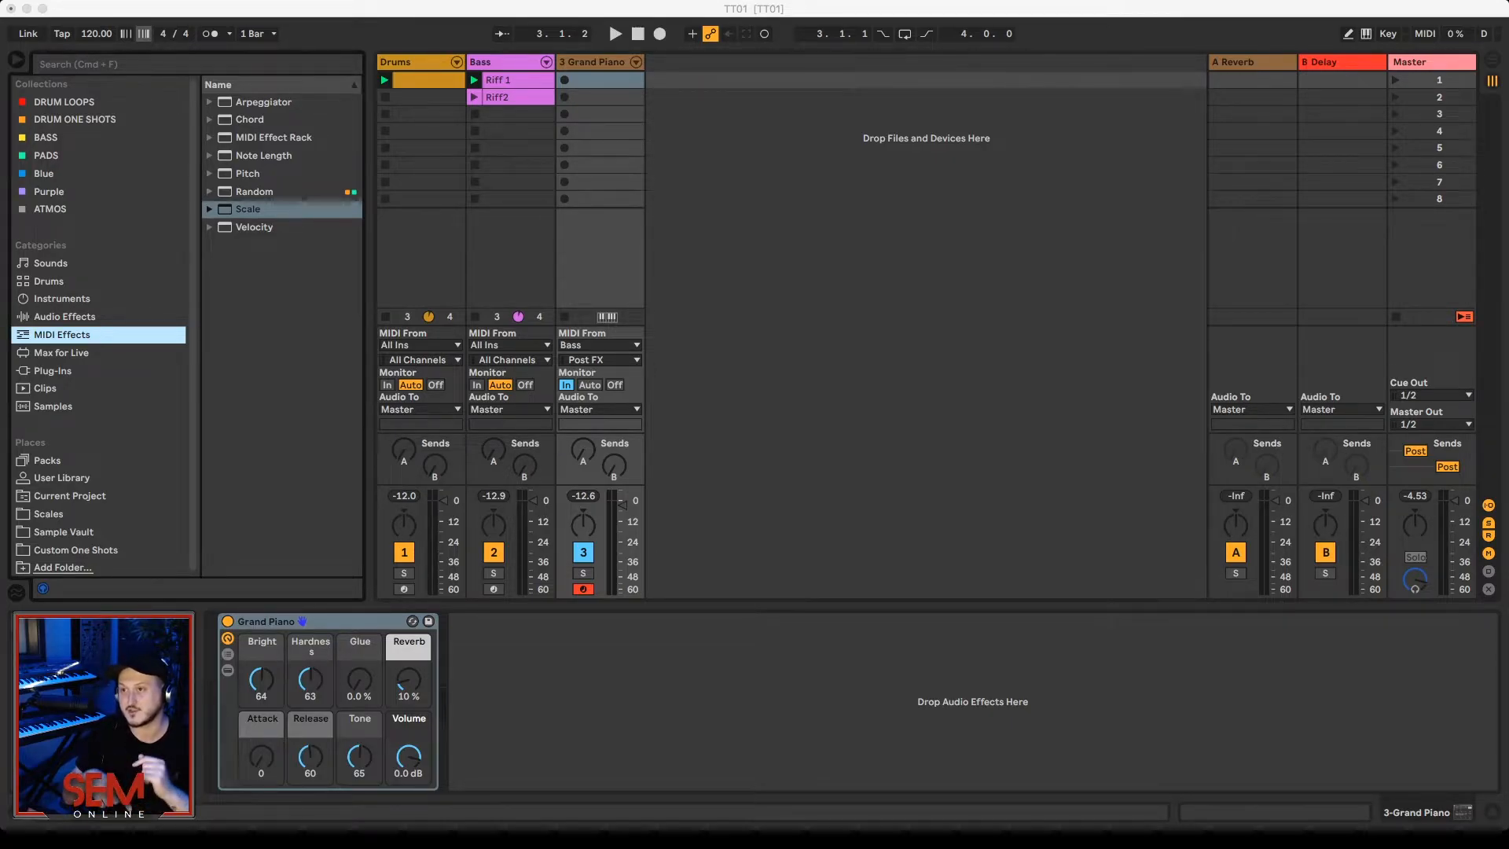
left_click(245, 174)
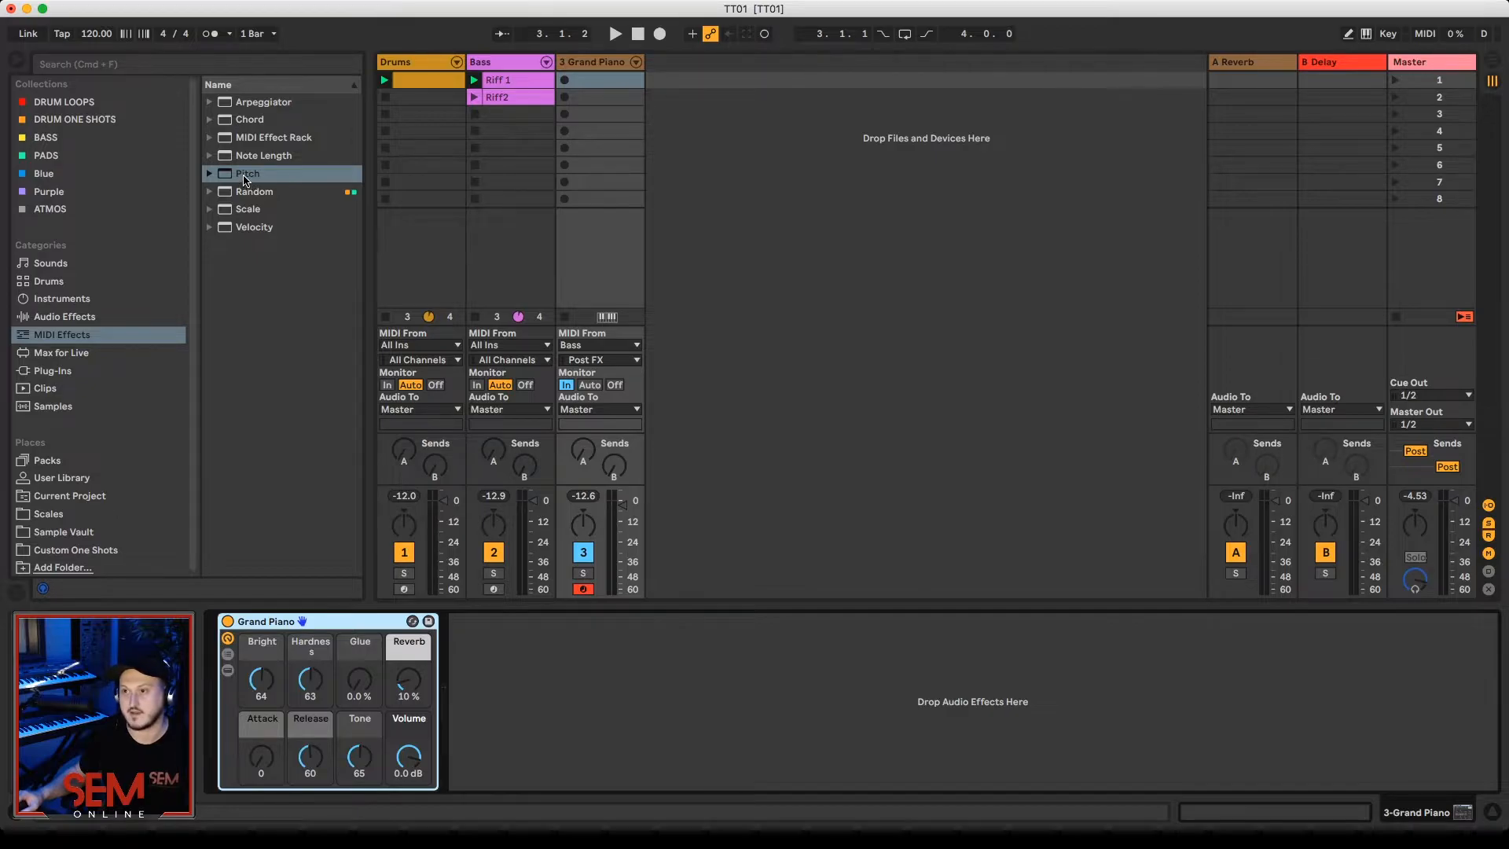
left_click(245, 177)
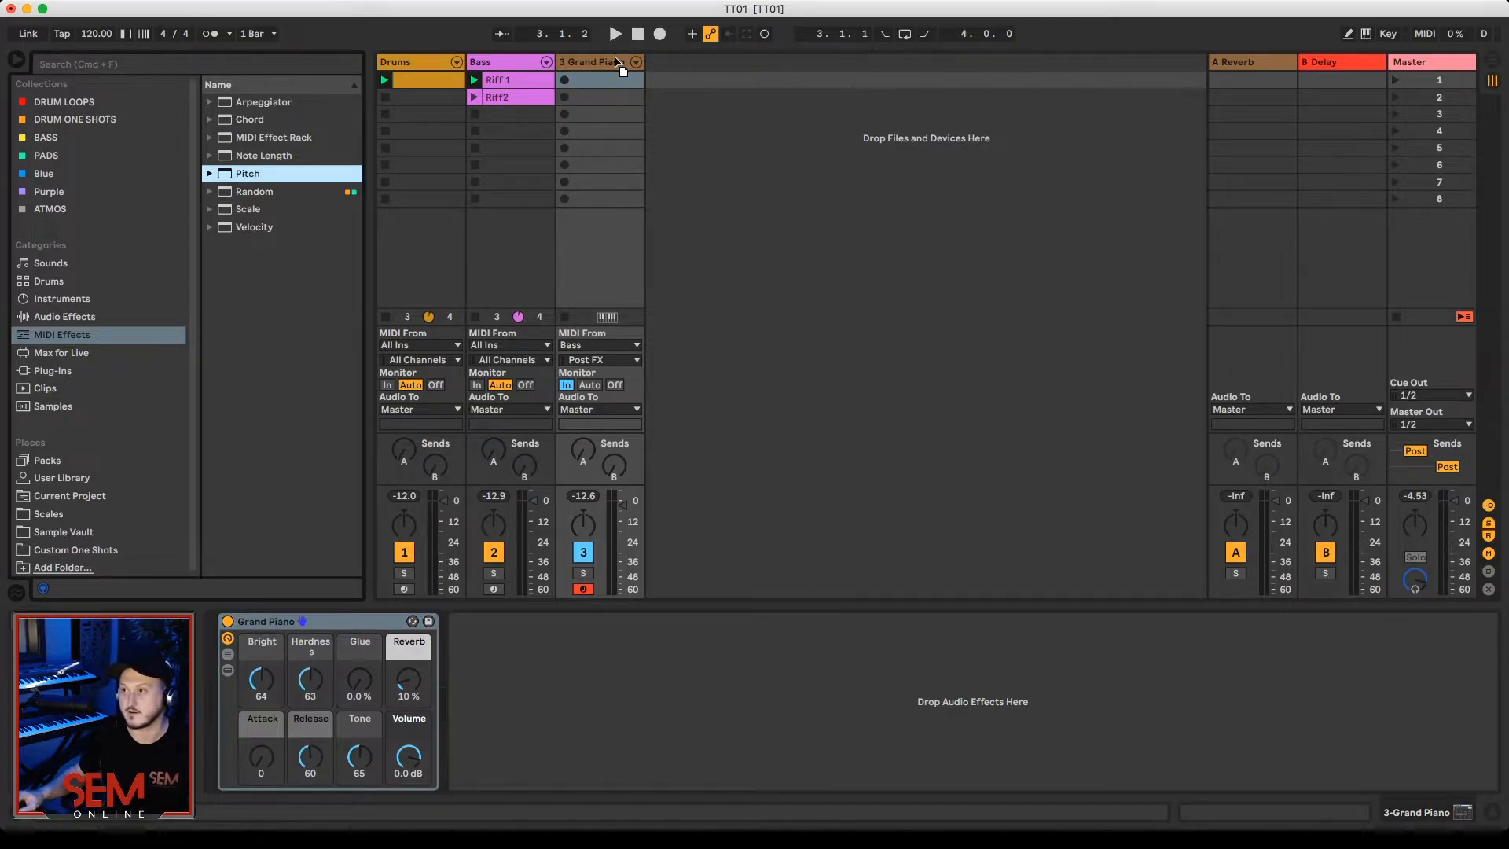
key("Return")
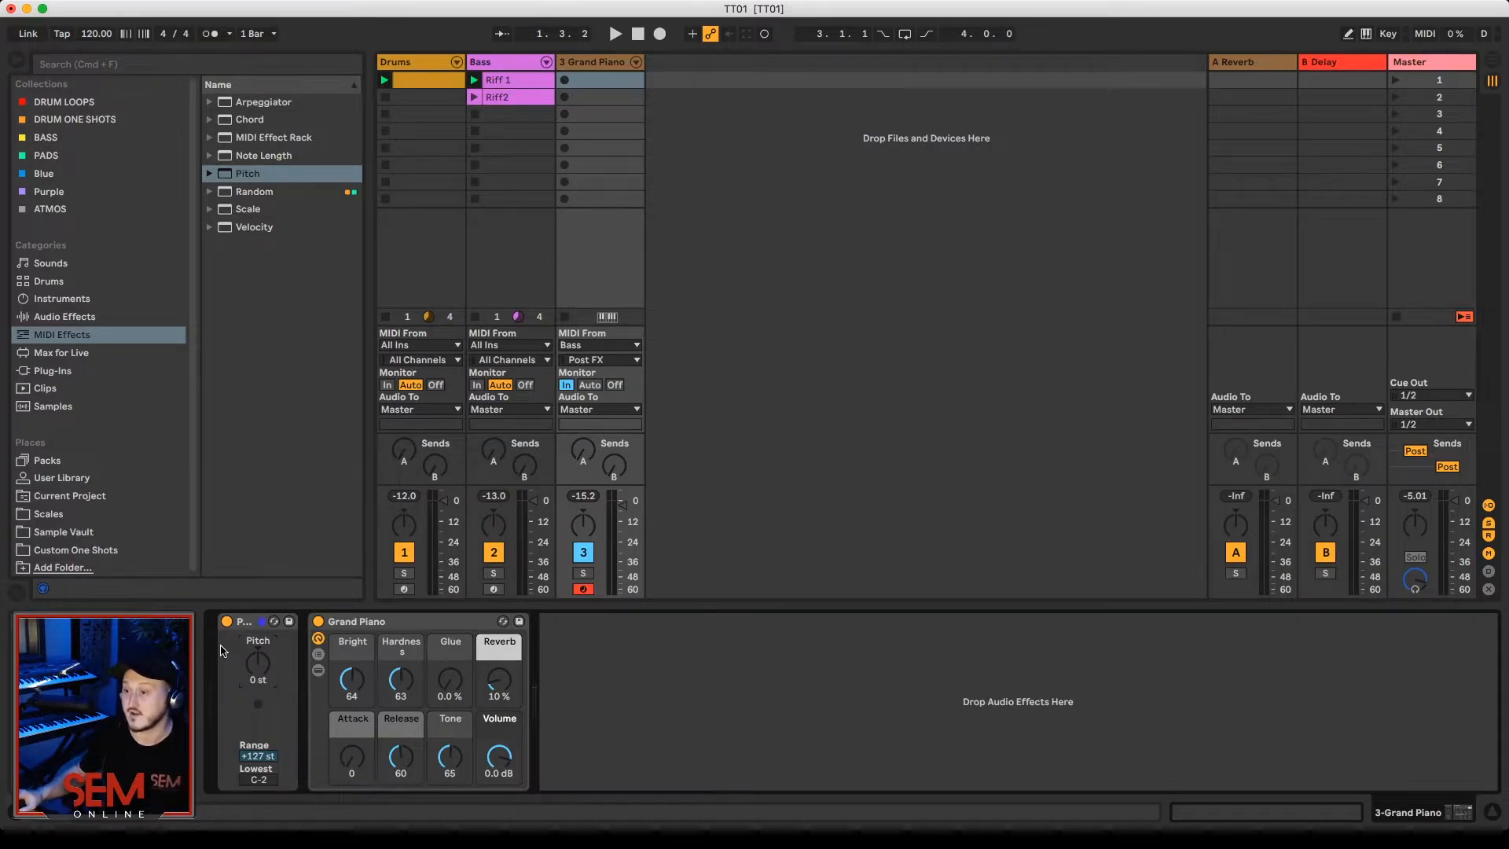
Step: Set the Pitch effect's transposition to +12 st and listen to the piano with the bass and drums
type("12")
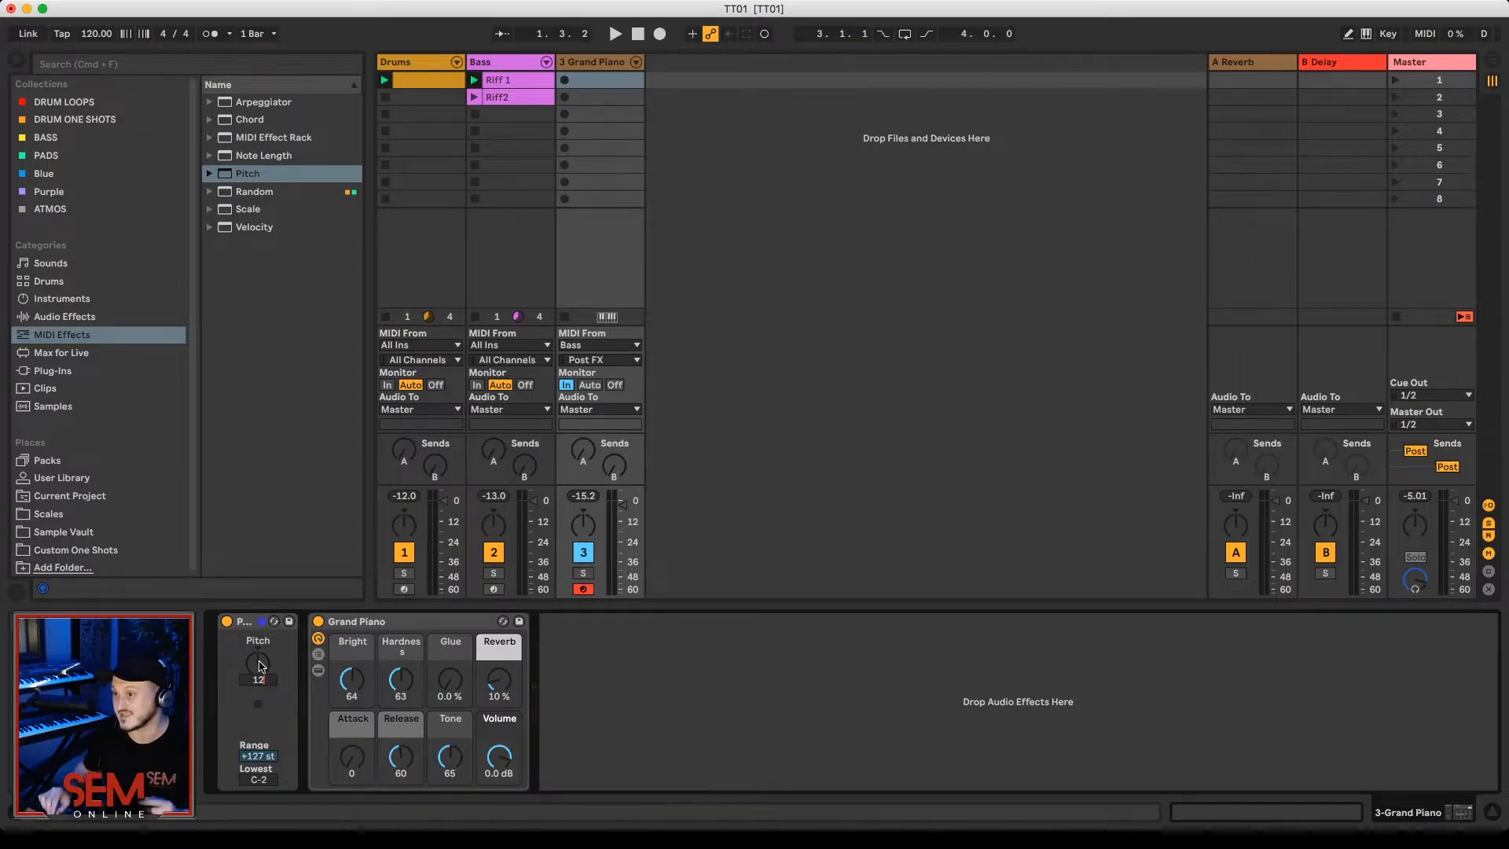
key("Return")
key("space")
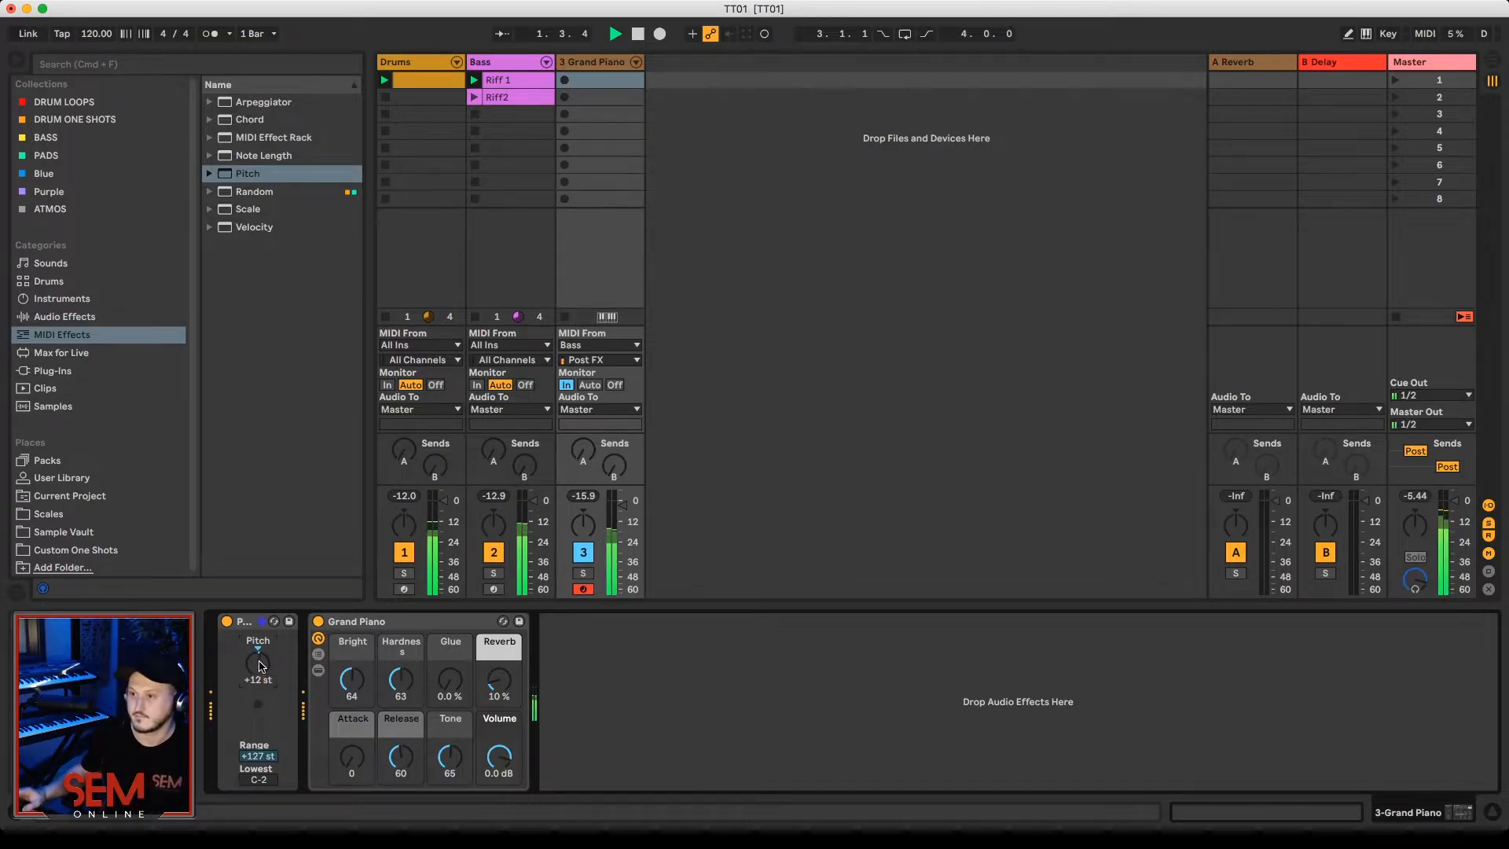
key("space")
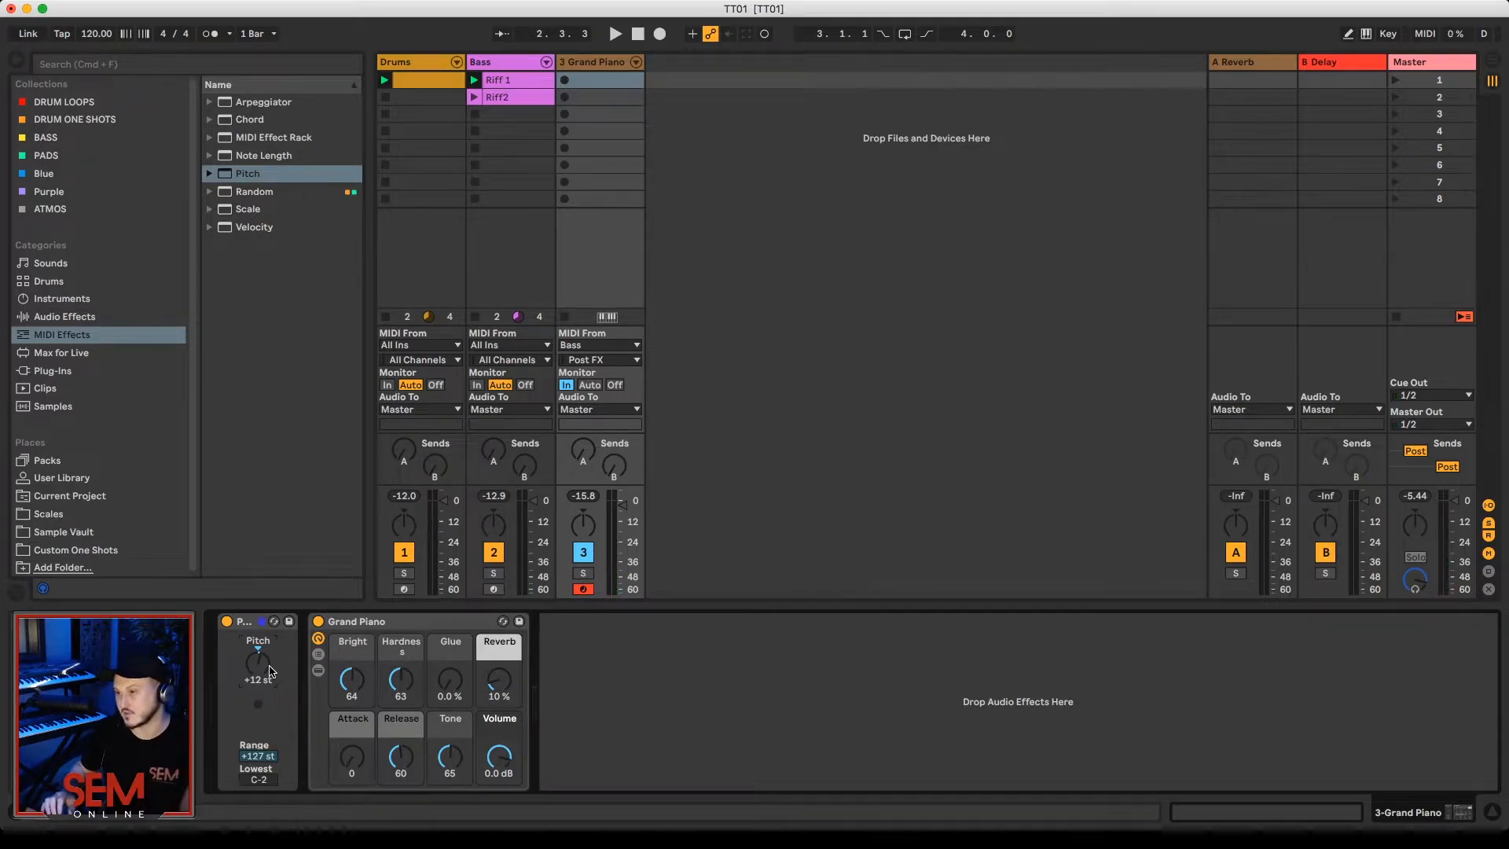
Step: Set the Pitch effect's transposition to +24 st and play back the piano with the bass and drums
mouse_move(270, 671)
left_mouse_down()
mouse_move(269, 652)
mouse_move(269, 671)
left_mouse_up()
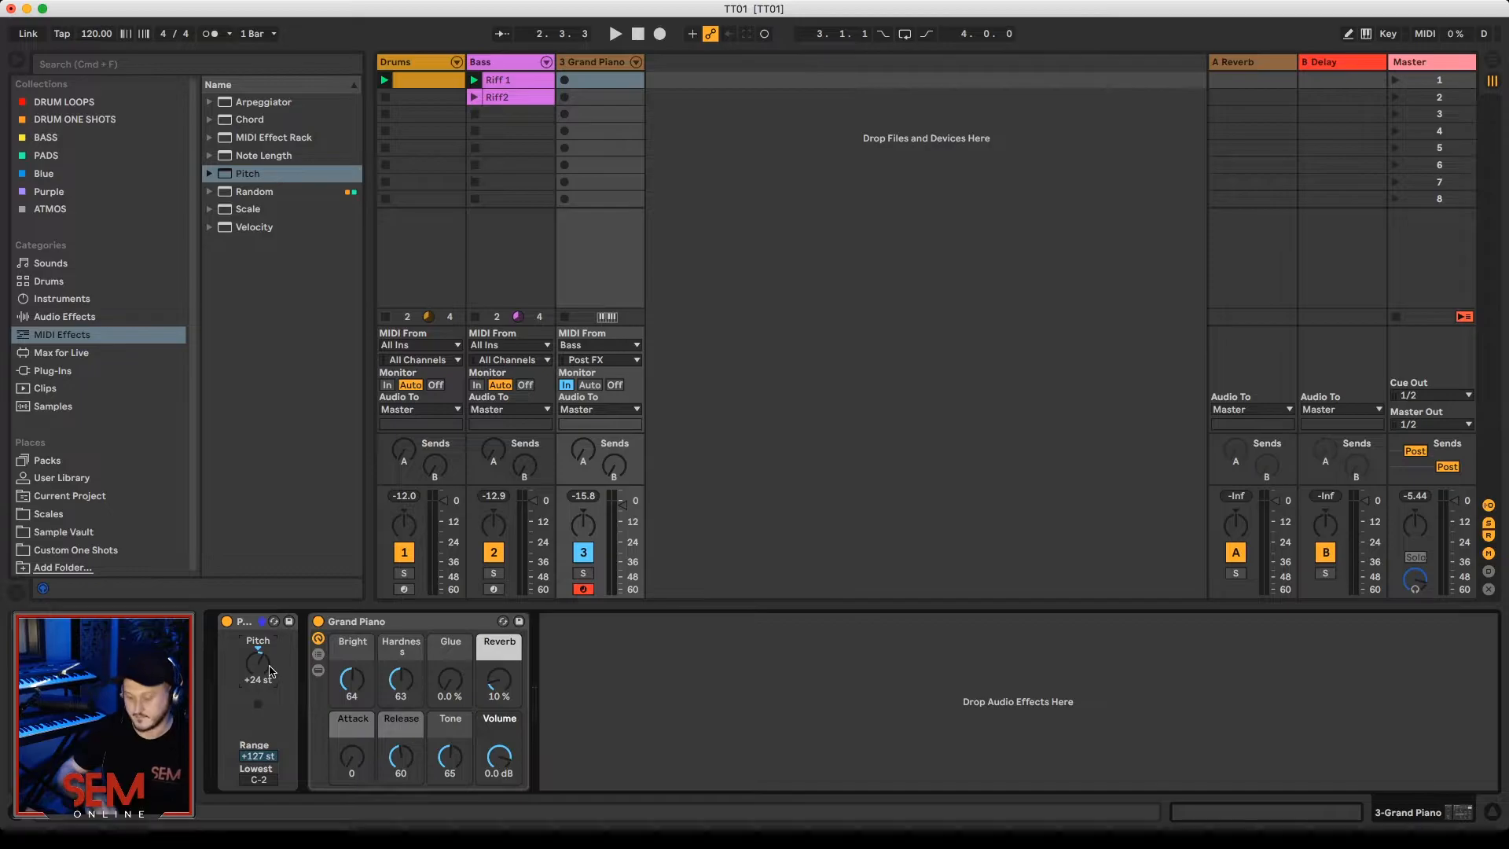
key("space")
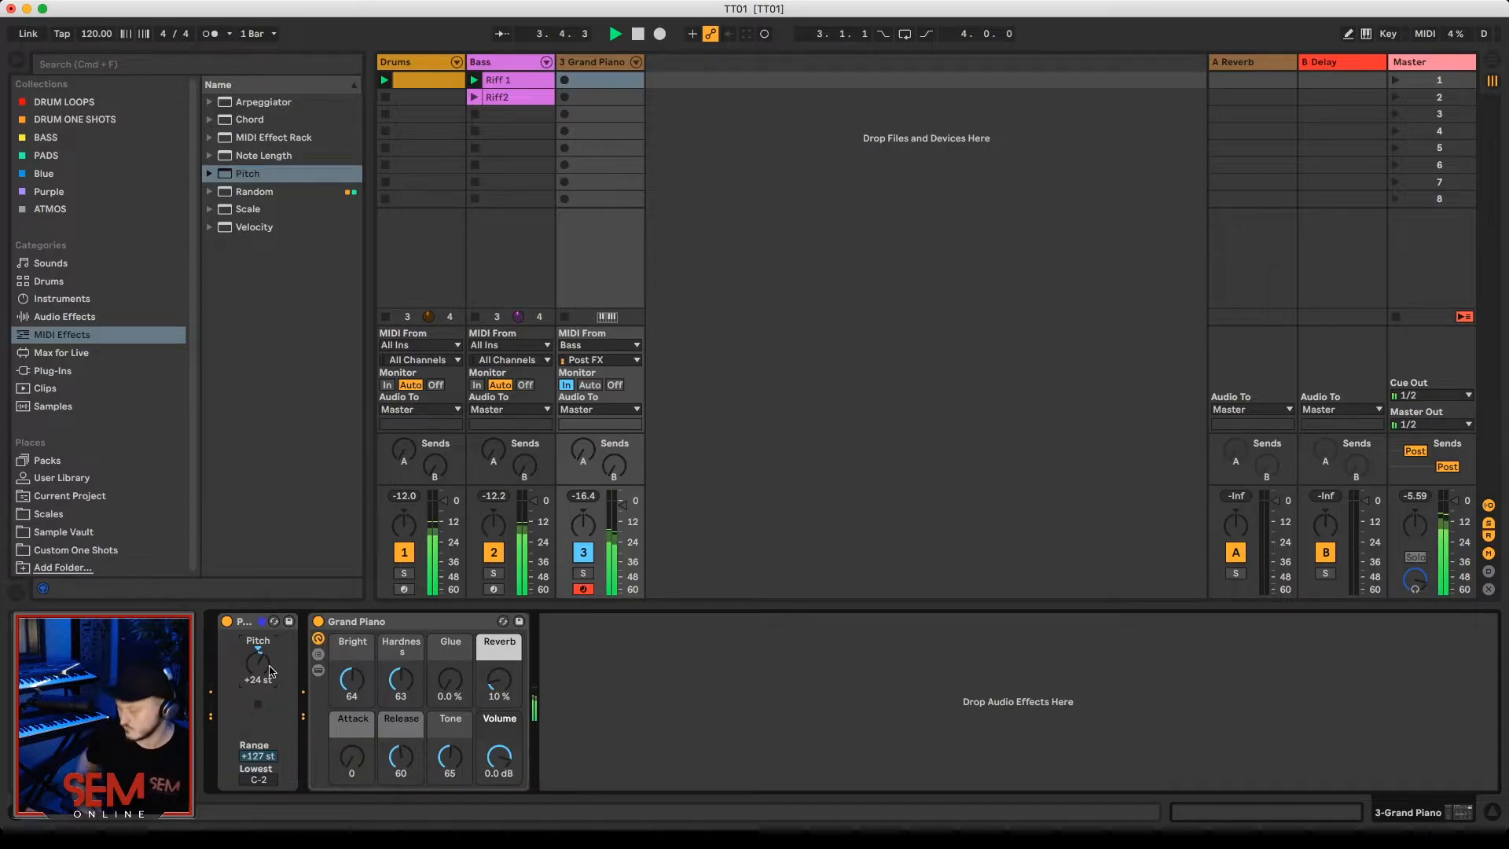
Step: Add the Chord MIDI effect between Pitch and Grand Piano and raise its Shift 1 to +3 st during playback
key("space")
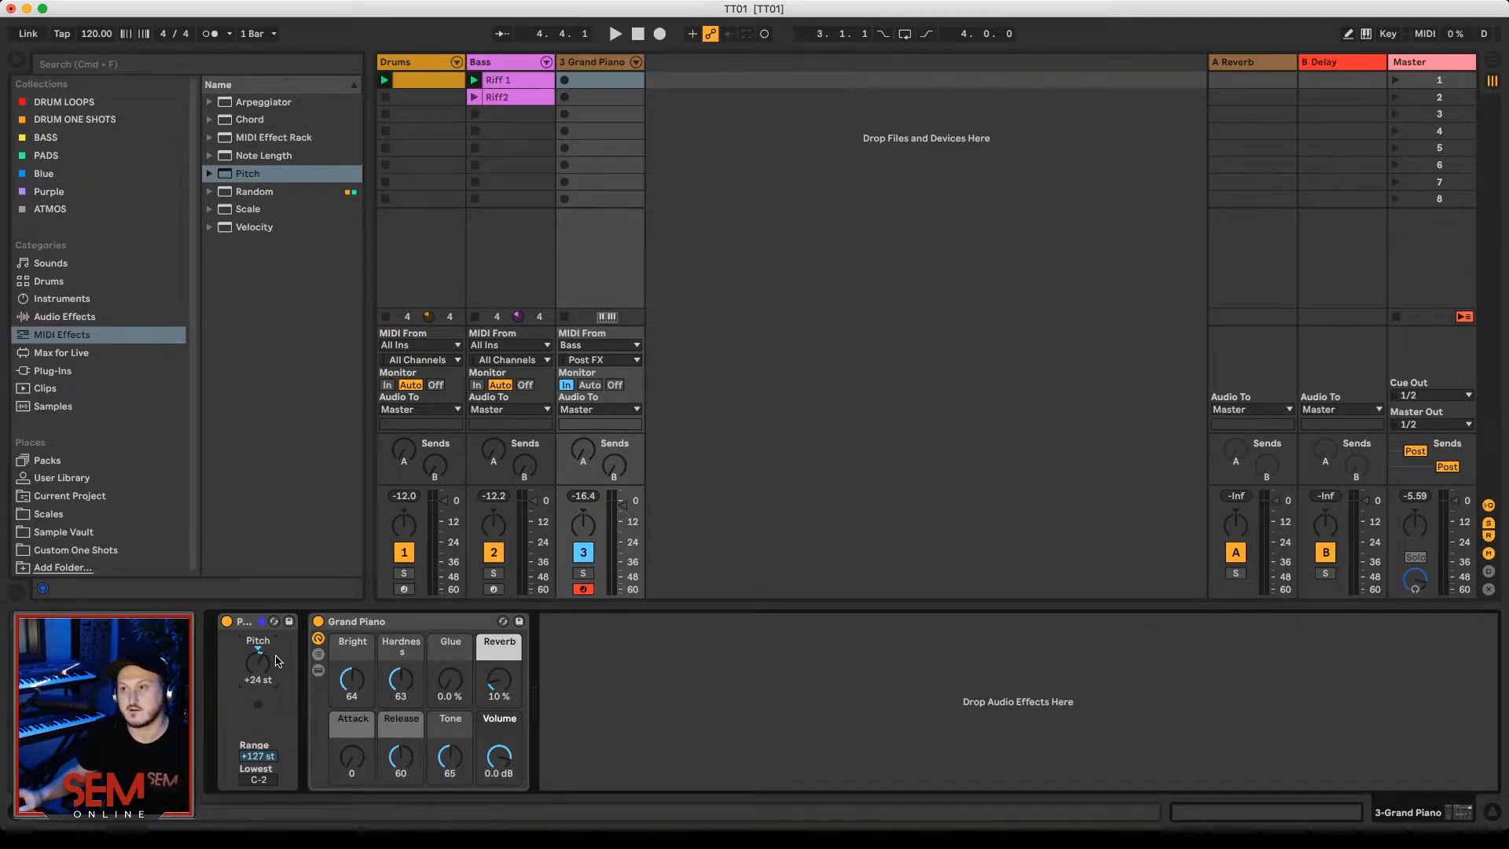
left_click_drag(230, 122, 286, 715)
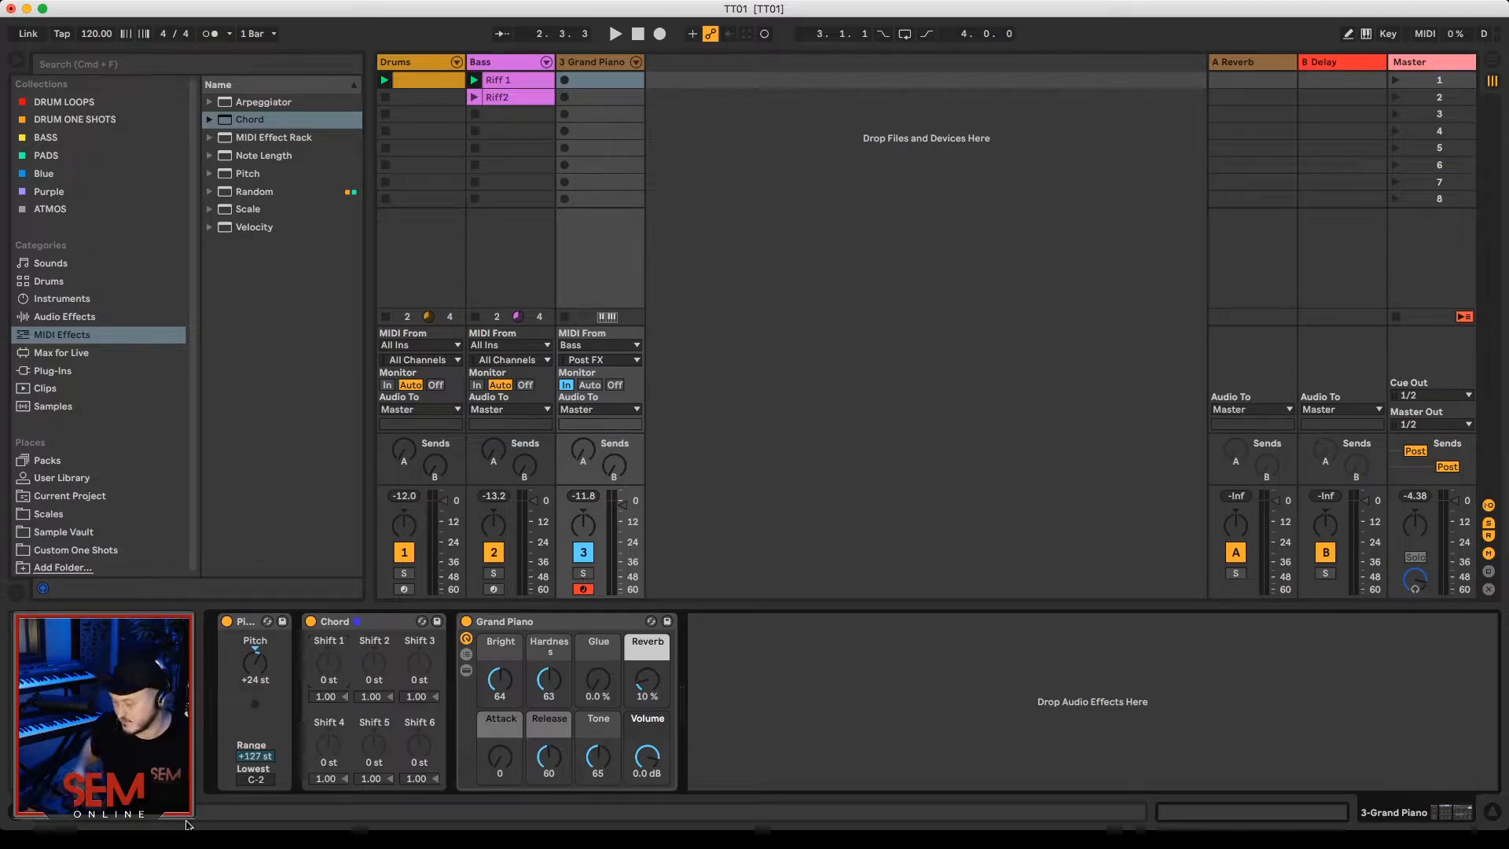
key("space")
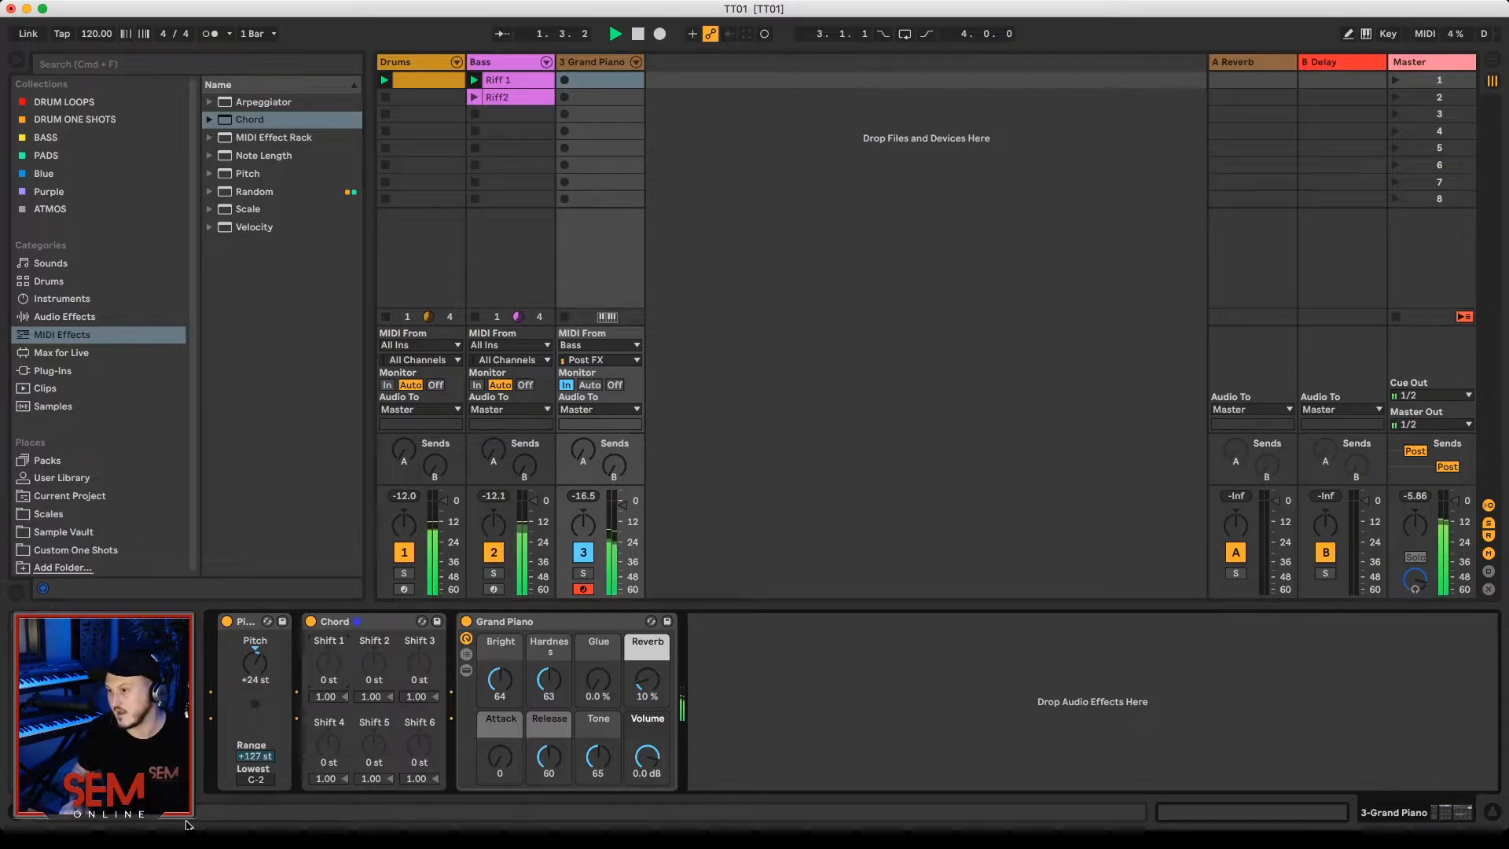
key("Up")
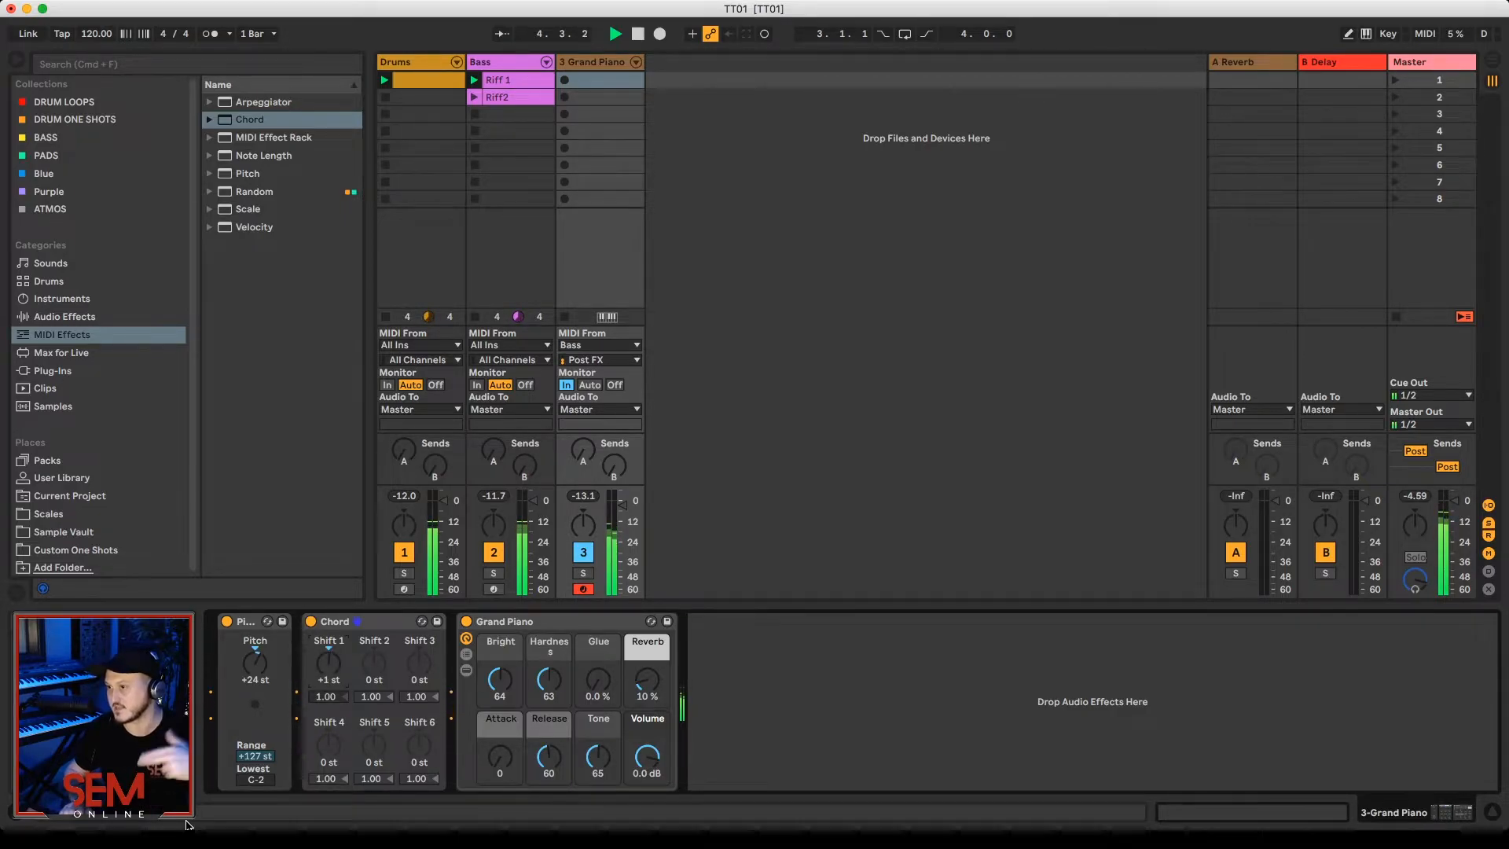
key("Up")
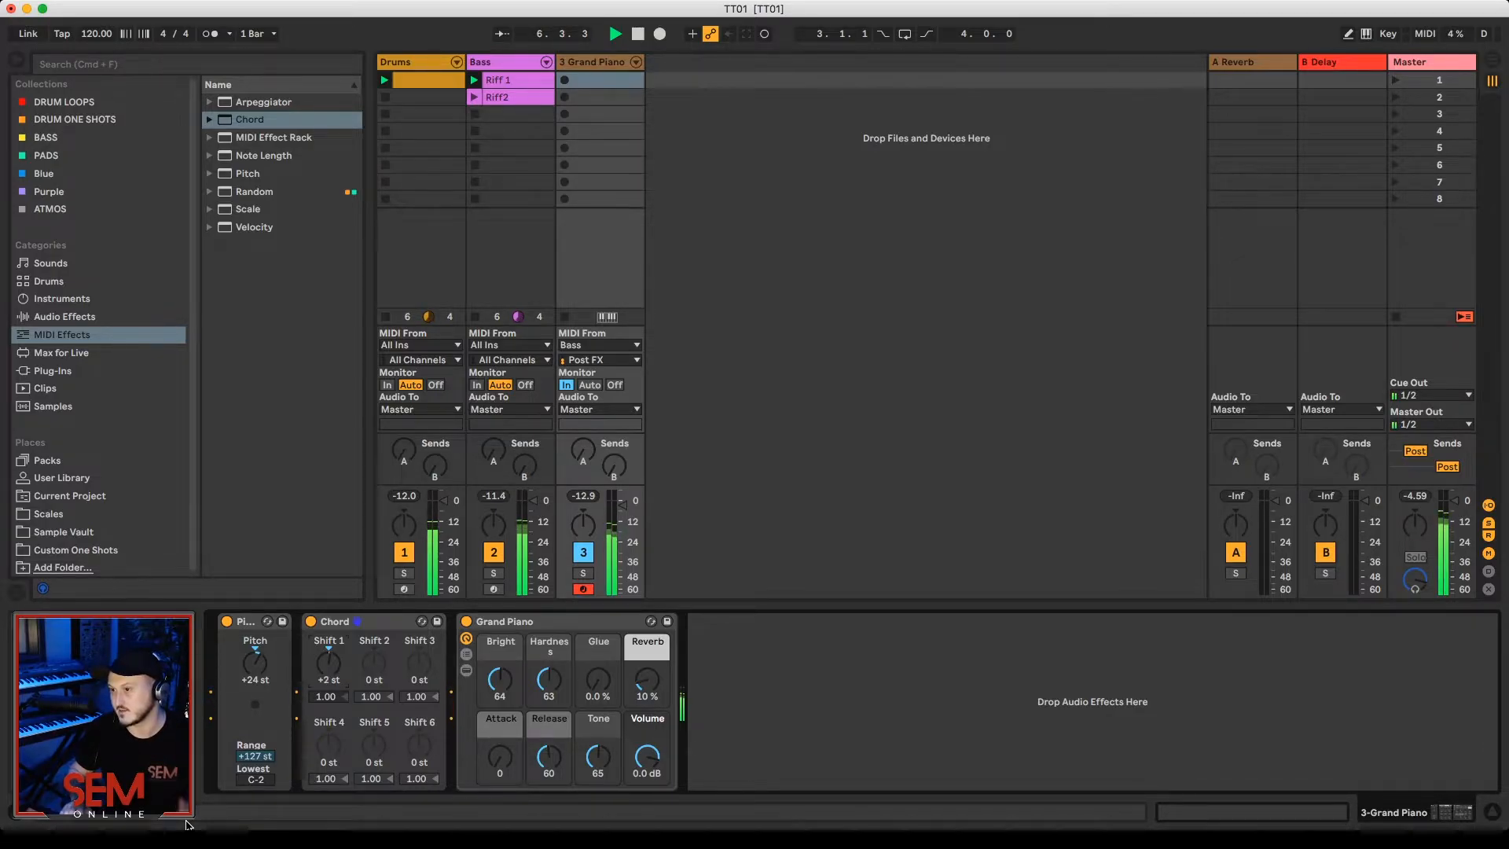
key("Up")
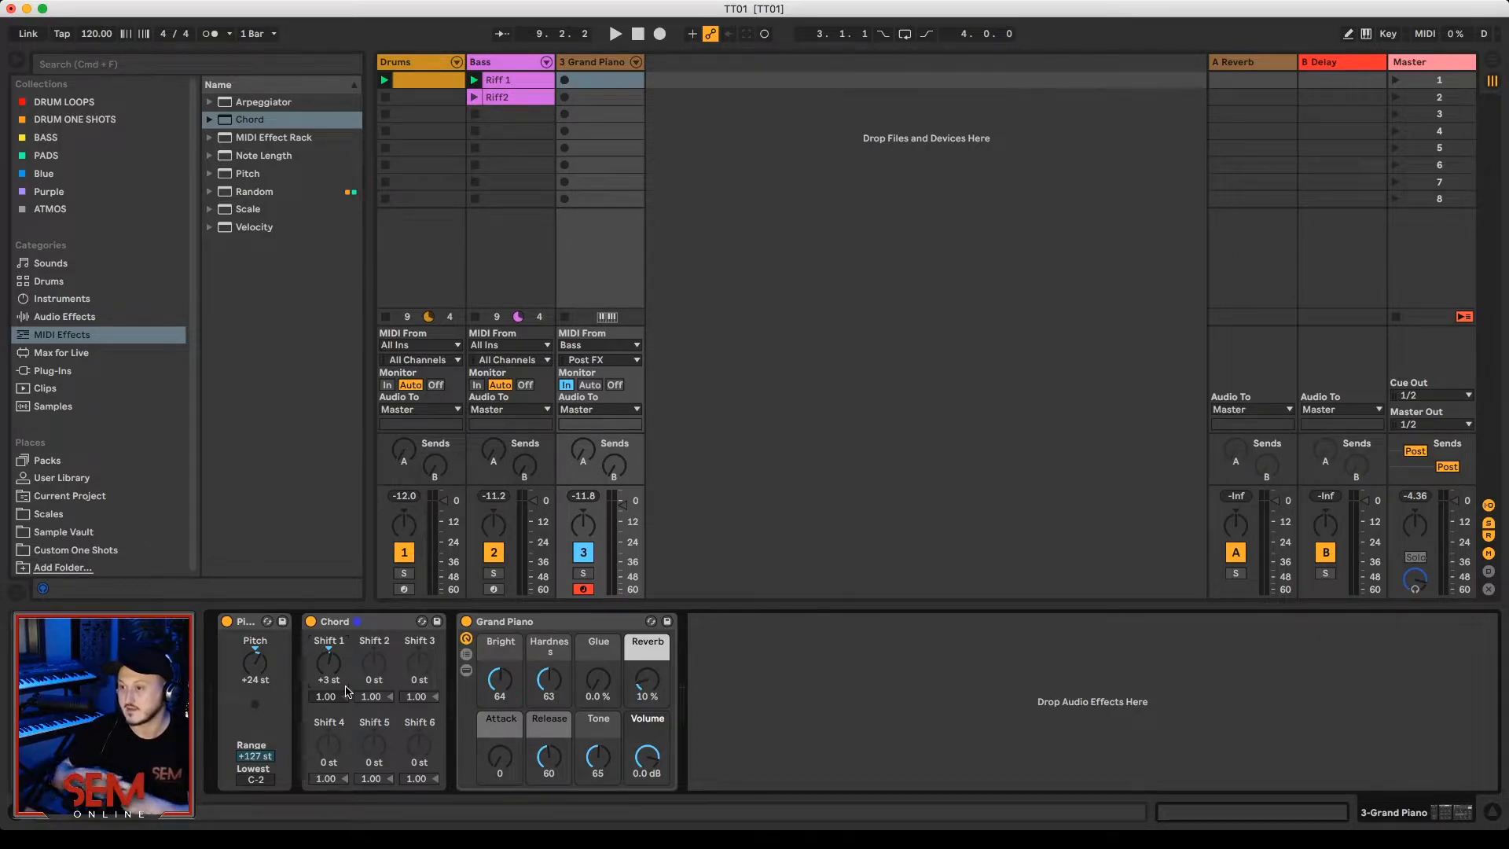
Step: Set the Chord effect's Shift 2 to +7 st and play back the resulting chords
left_click(375, 669)
type("7")
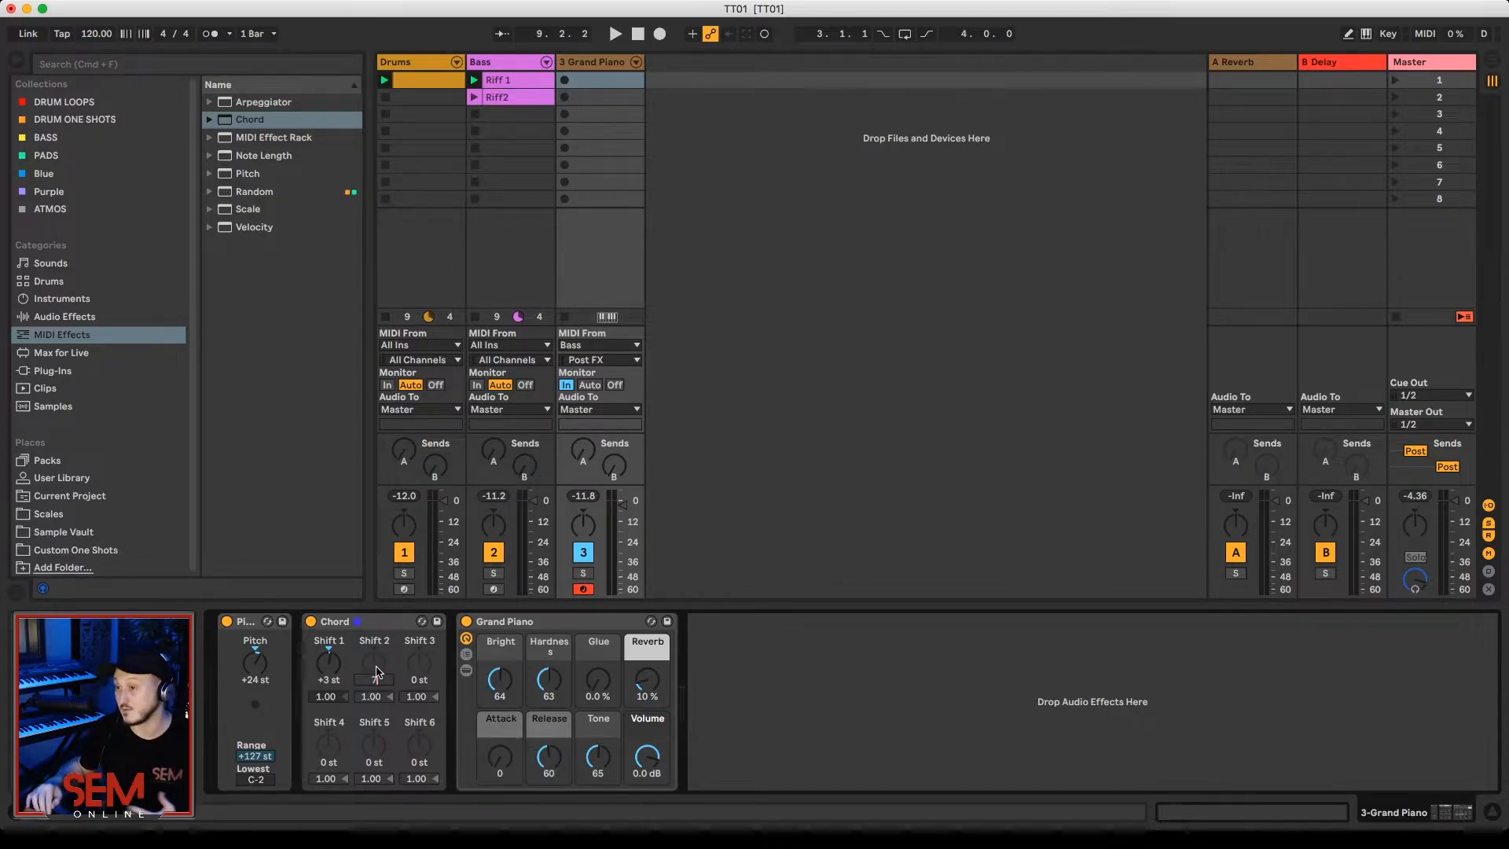
key("Return")
key("space")
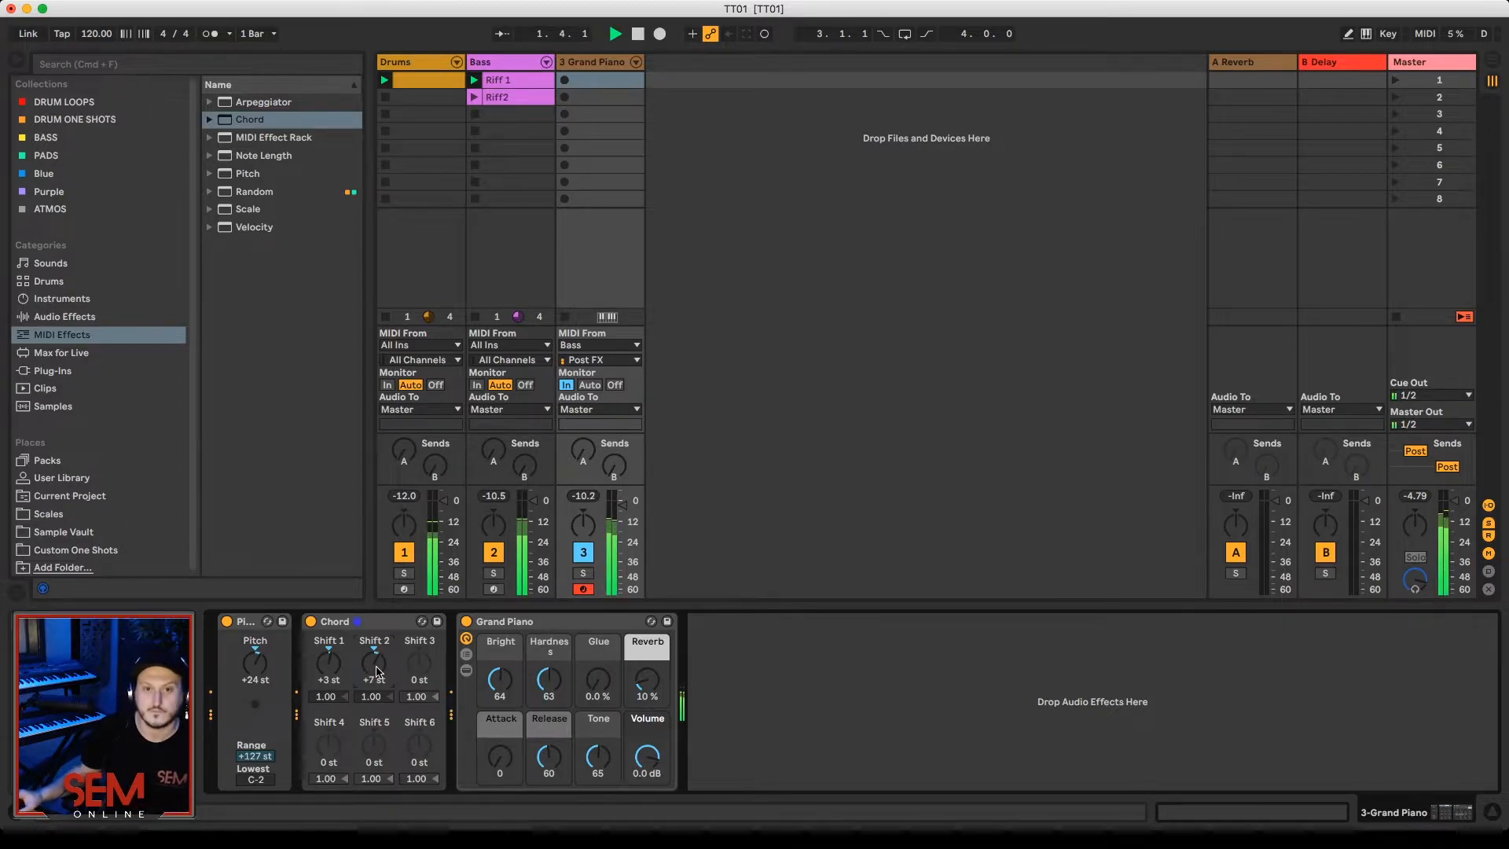
Step: Compare the piano part with the Chord effect bypassed and active during playback
key("space")
key("space")
left_click(311, 622)
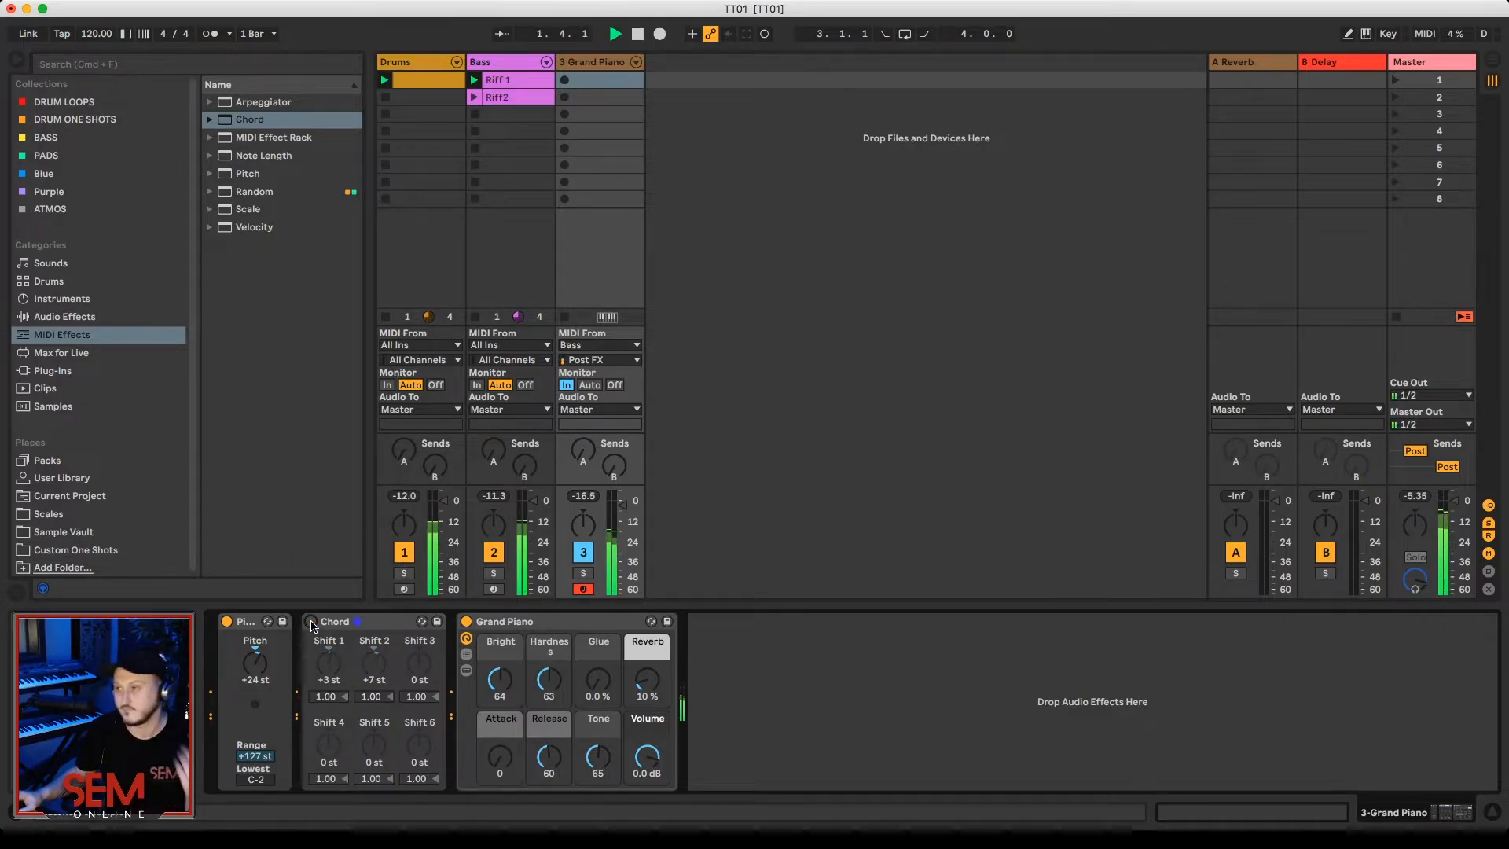
left_click(311, 621)
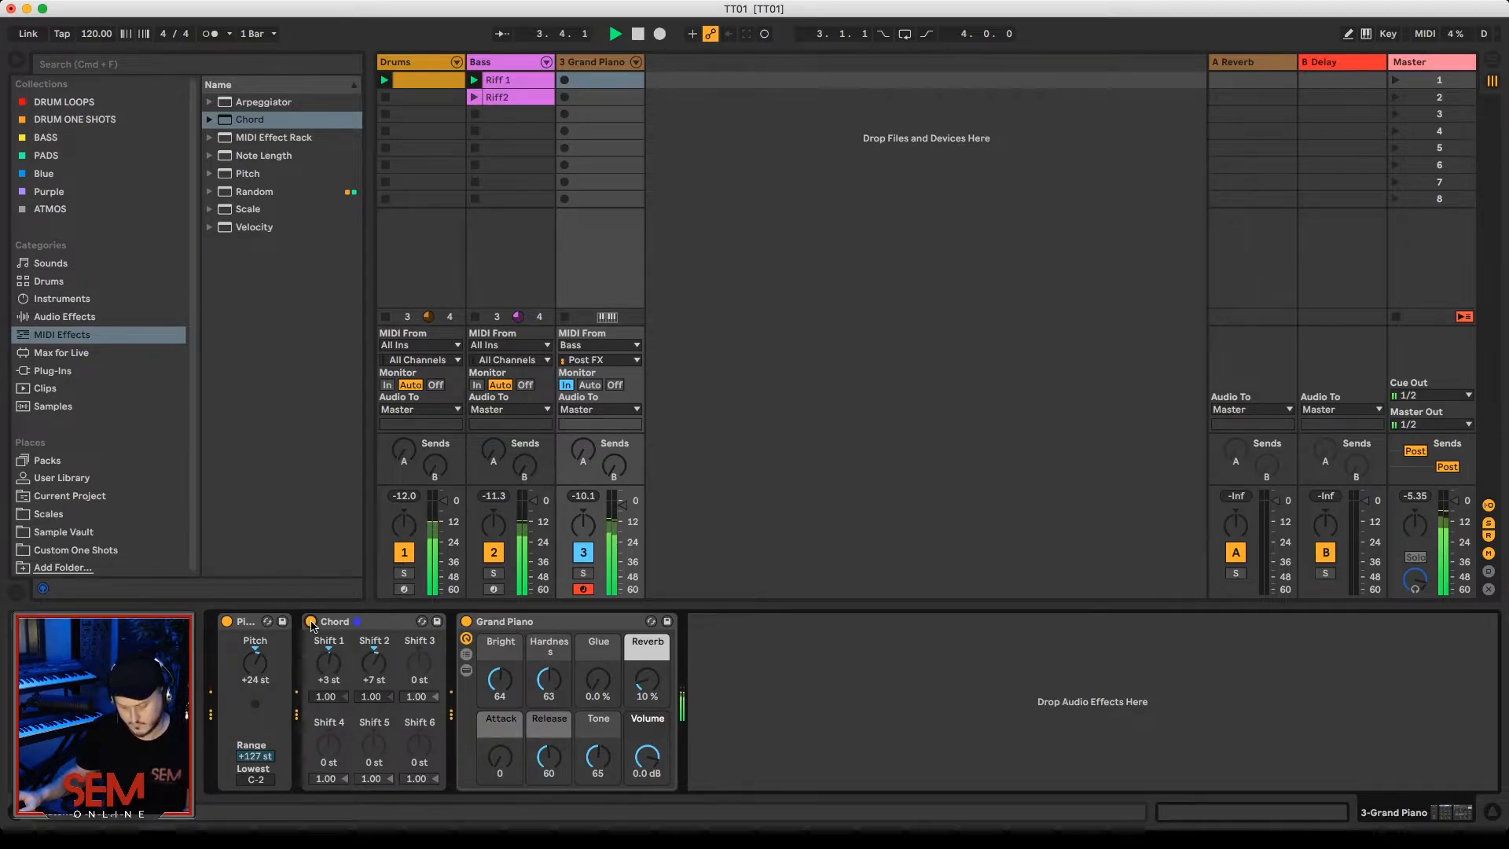
key("space")
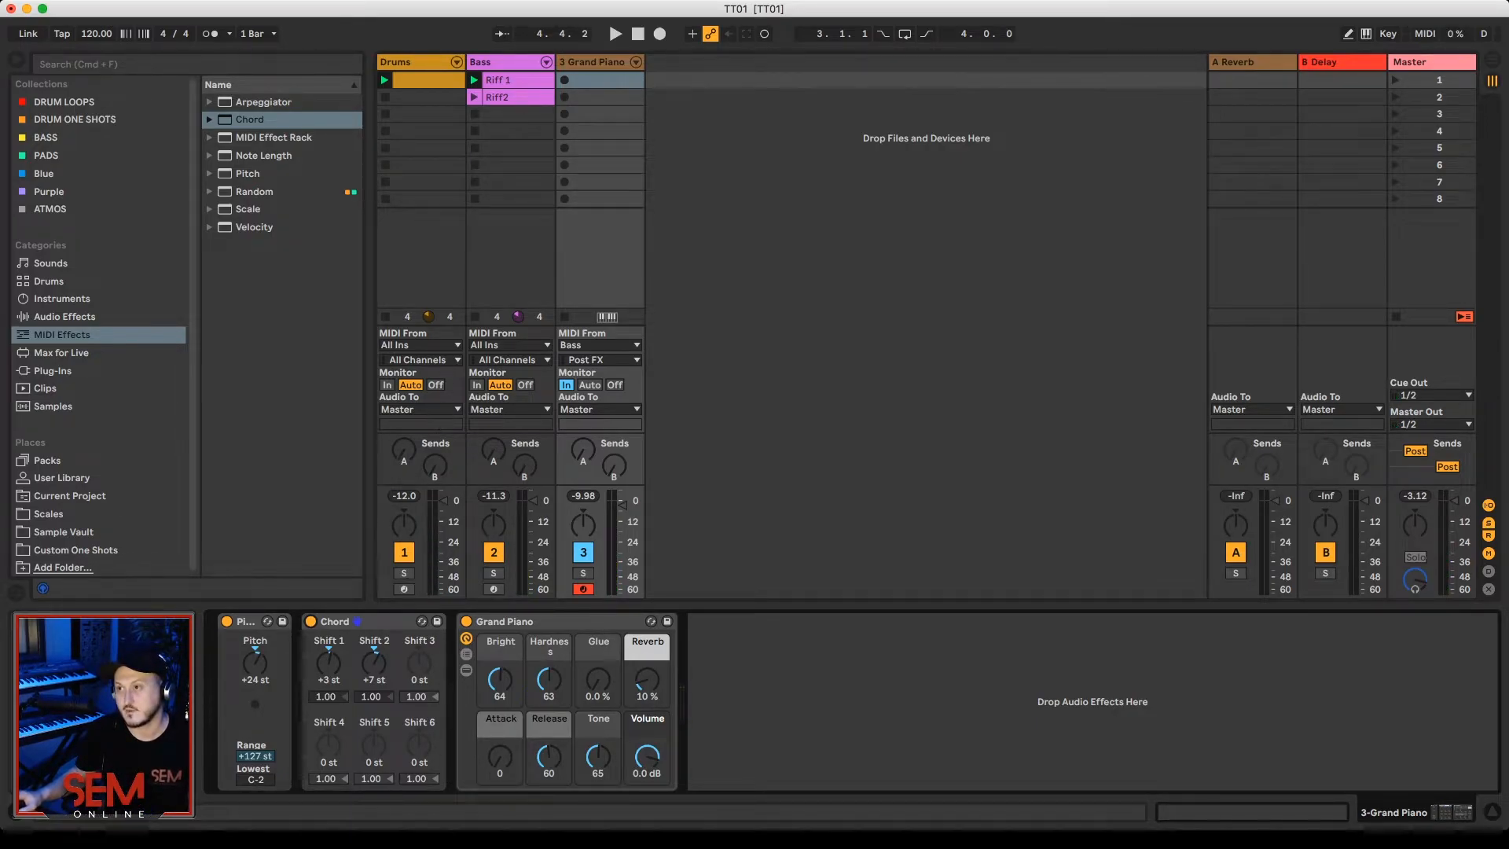
Step: Launch the Riff2 clip on the Bass track and listen to it with the piano chords
left_click(507, 101)
left_click(474, 98)
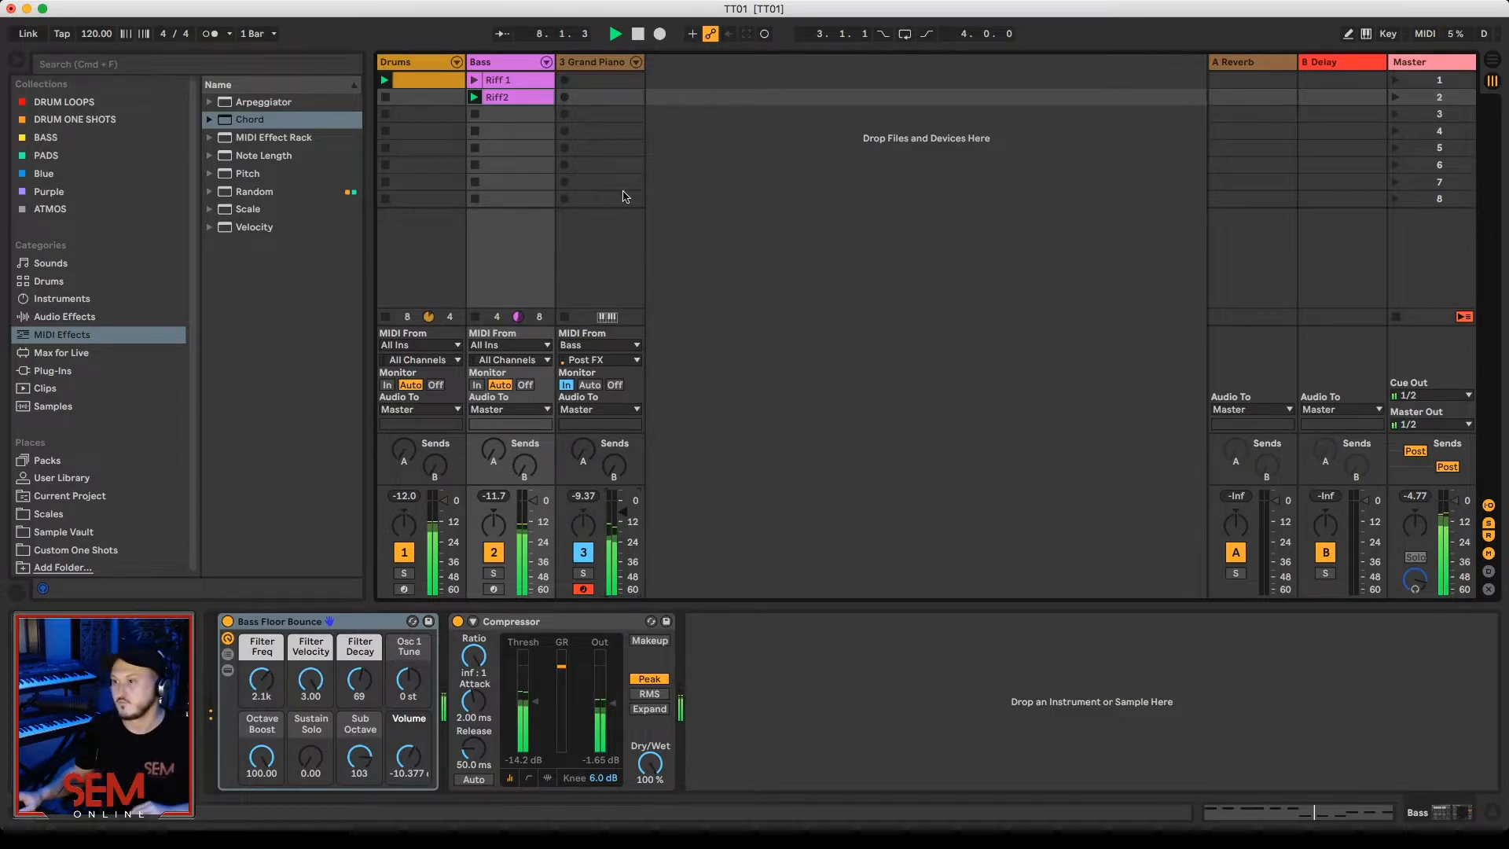
key("space")
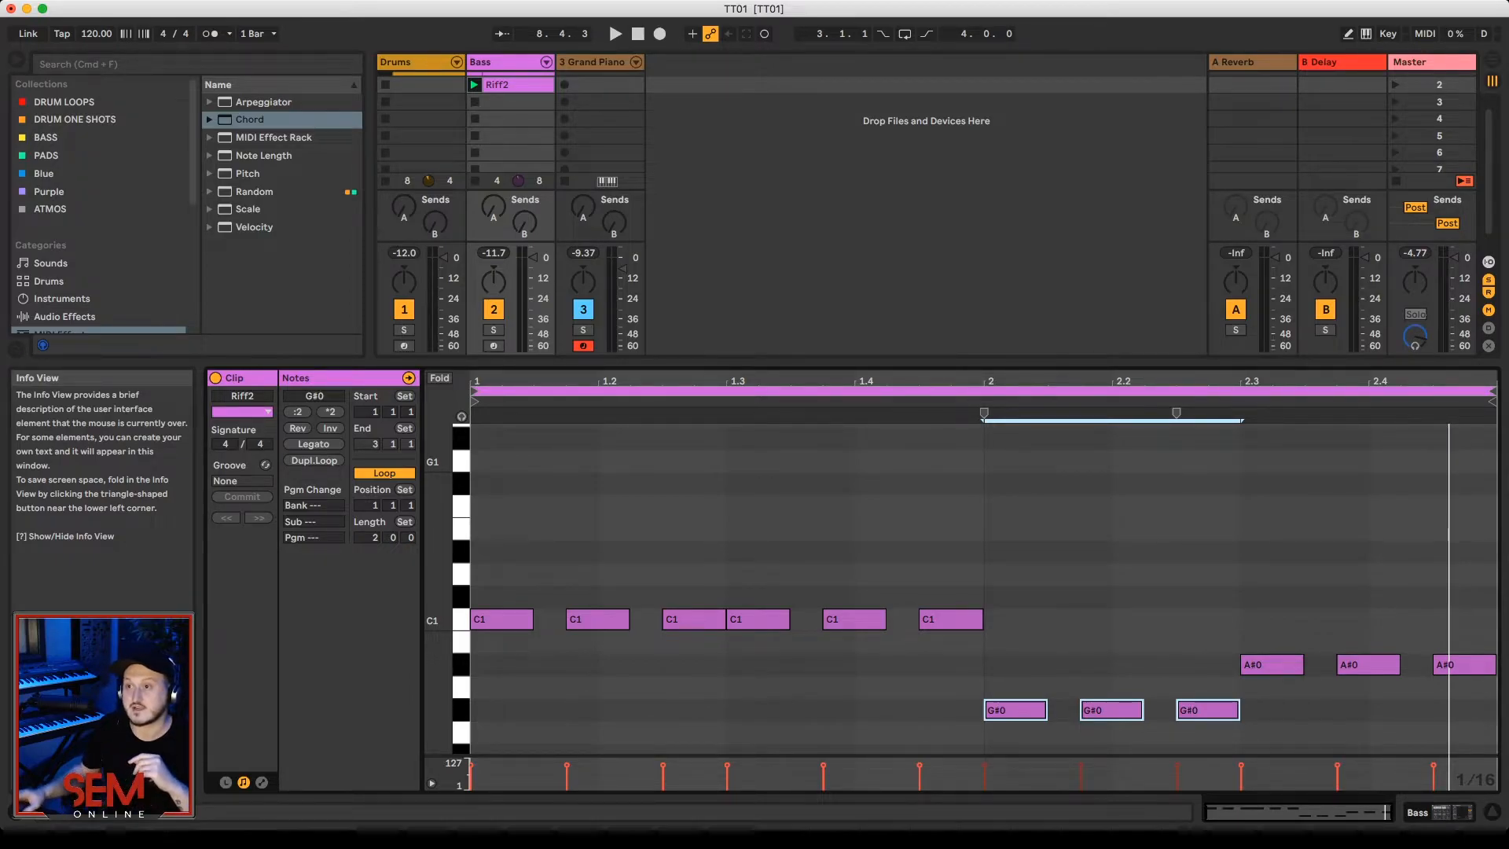
Step: Load the C Minor preset of the Scale MIDI effect onto the Grand Piano track after the Chord effect
left_click(208, 209)
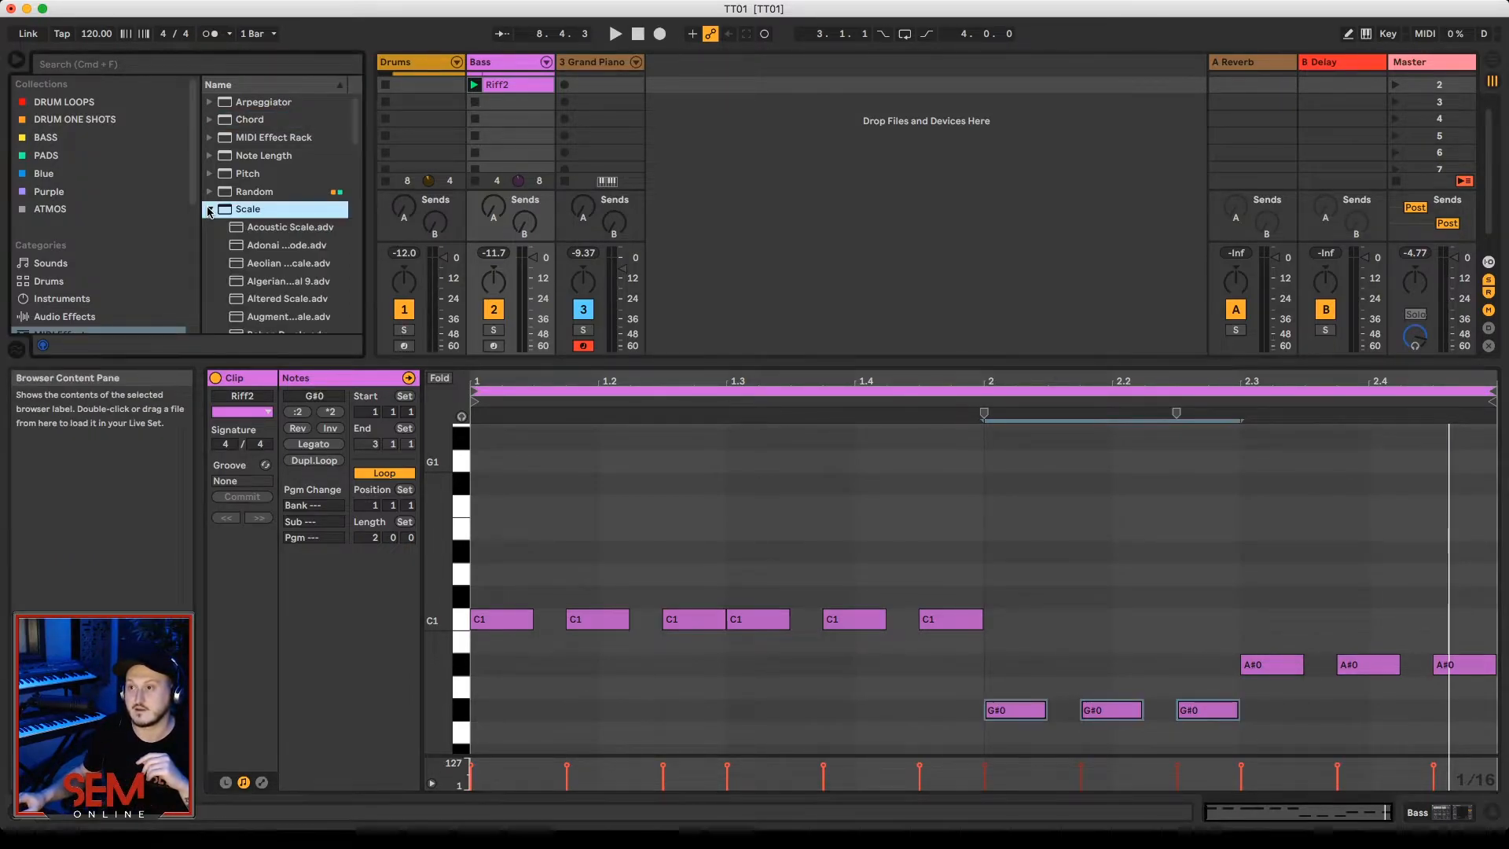
scroll(307, 295, "down", 5)
scroll(291, 316, "down", 1)
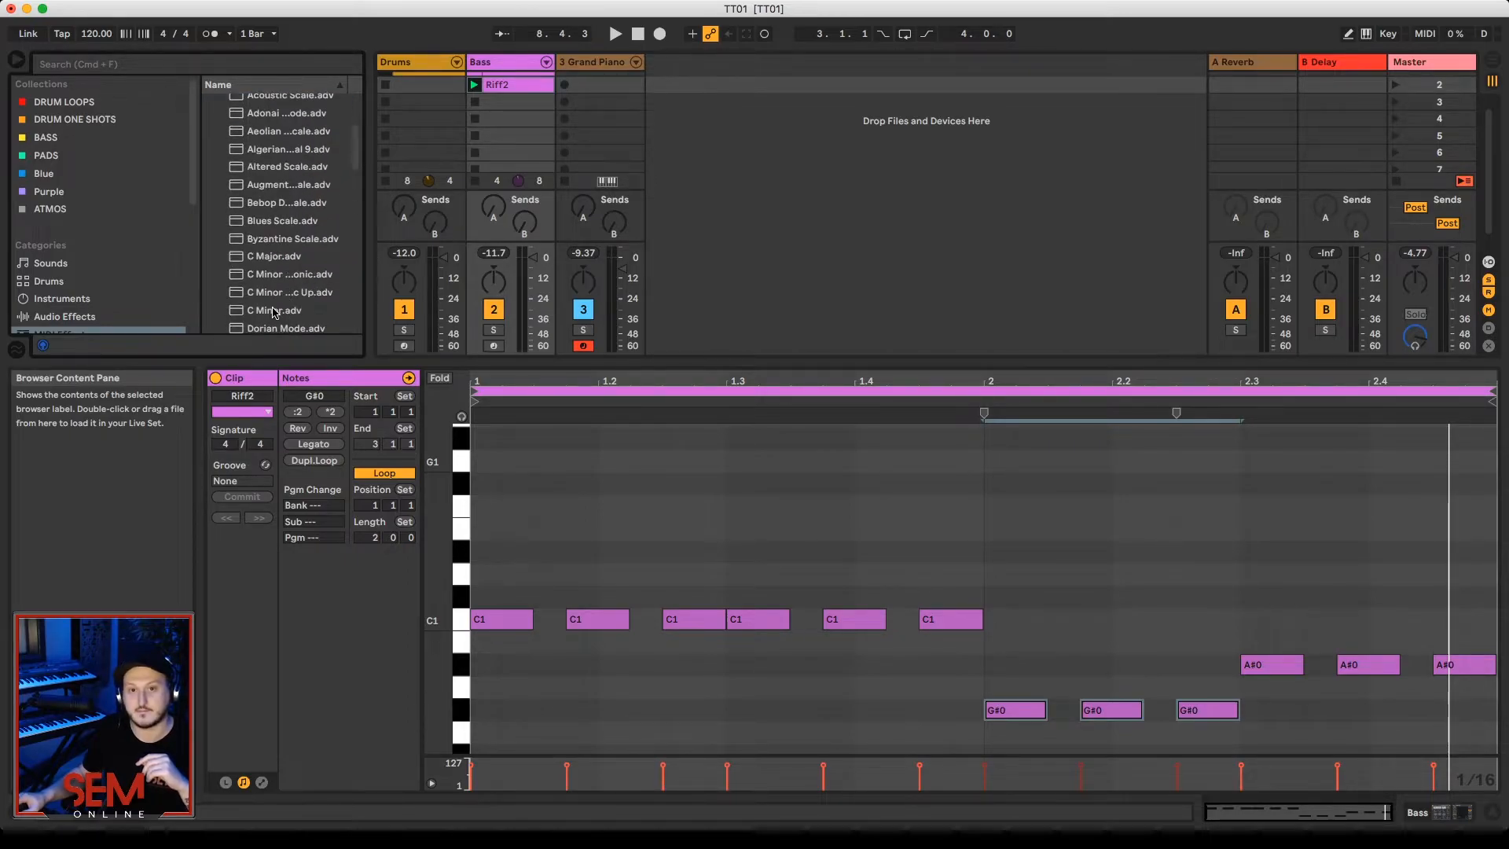
left_click(274, 311)
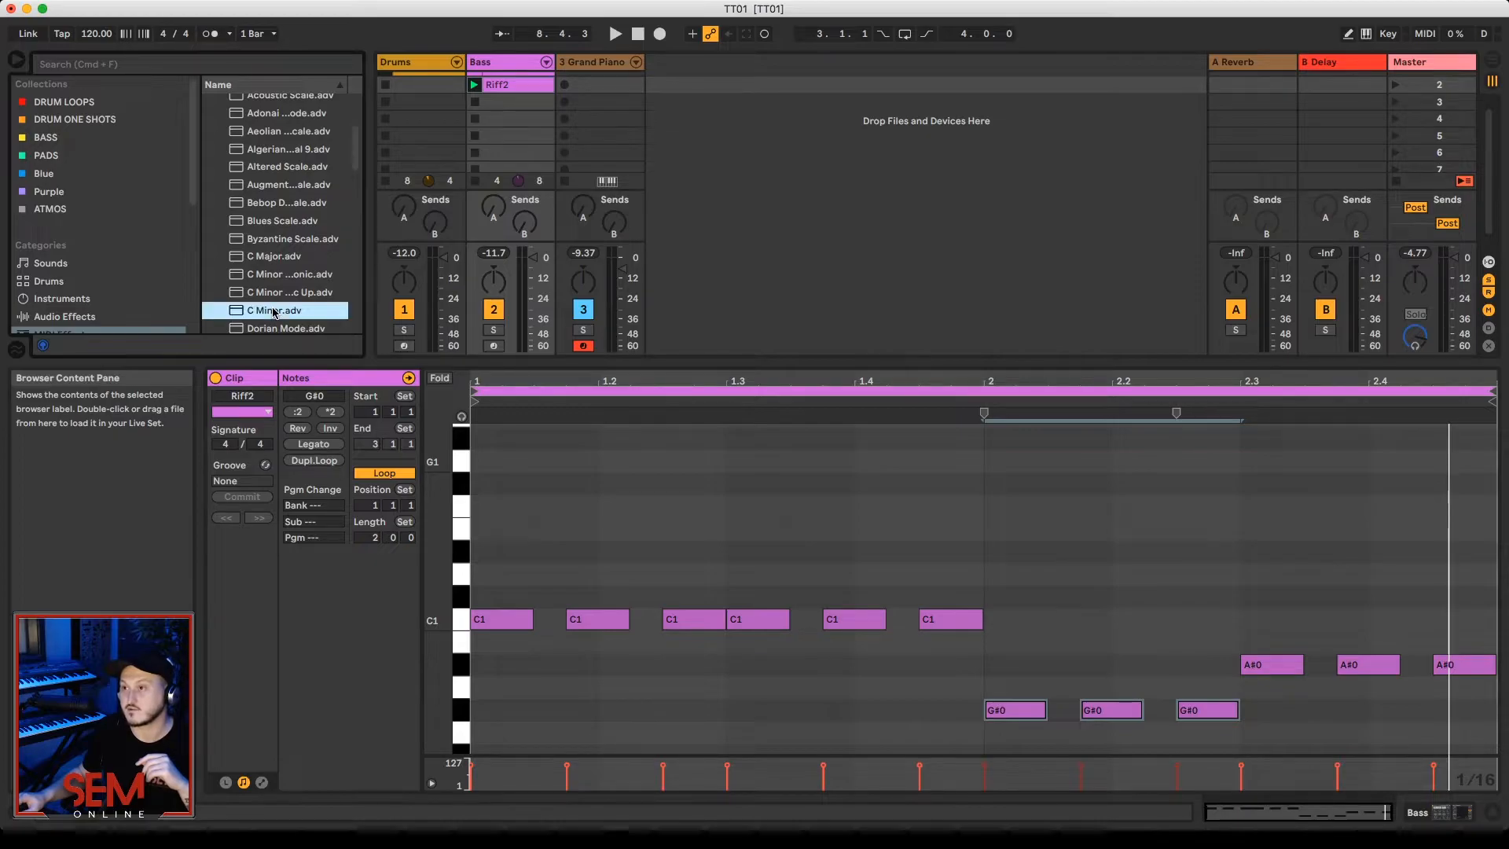
left_click(591, 63)
left_click_drag(591, 67, 589, 68)
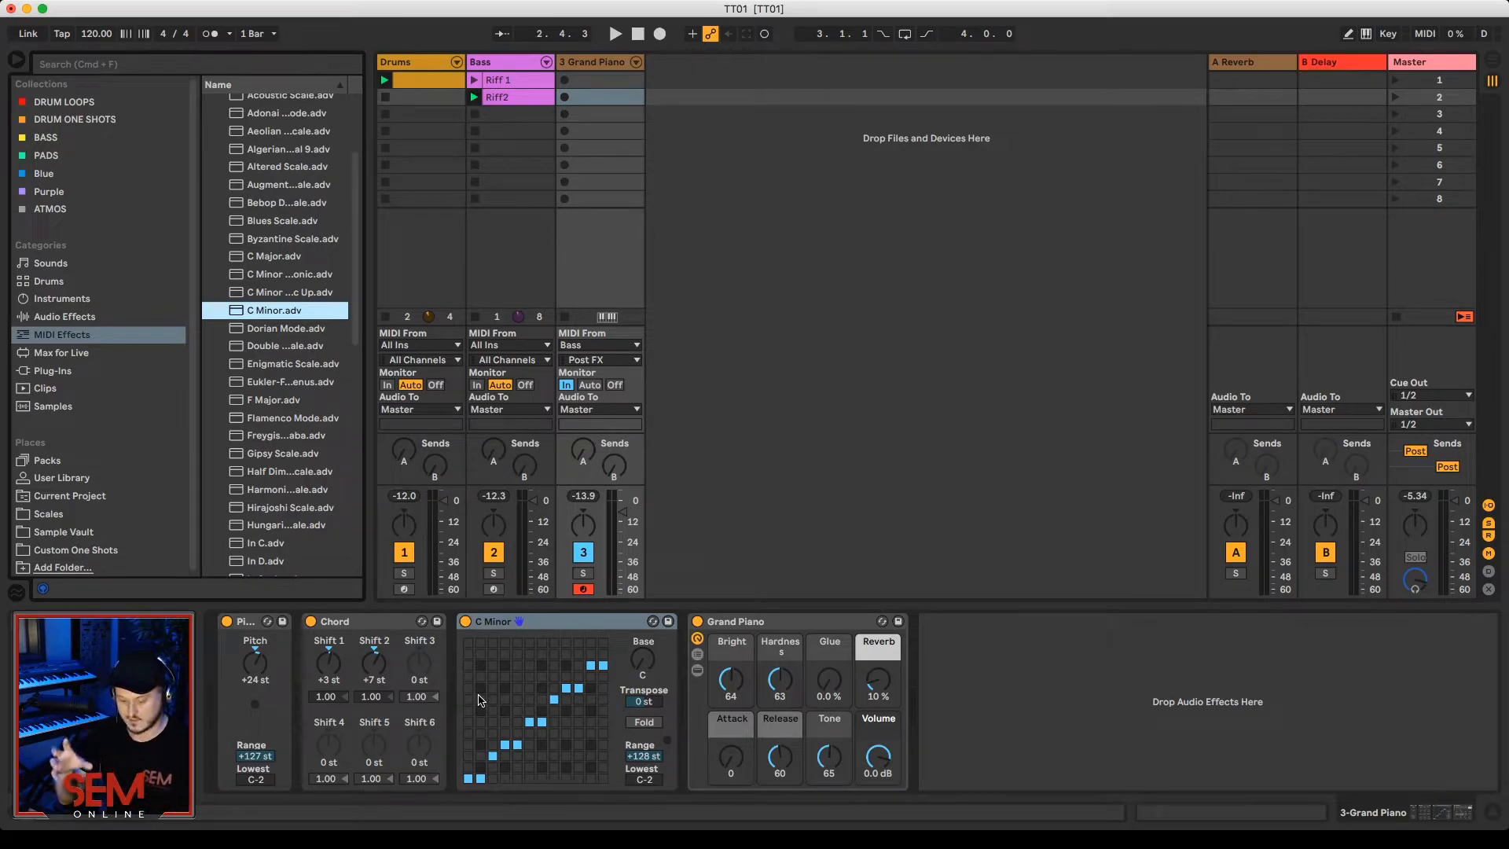
Step: Play back Riff2 through the C Minor scale and lower the Grand Piano track's volume slightly
key("space")
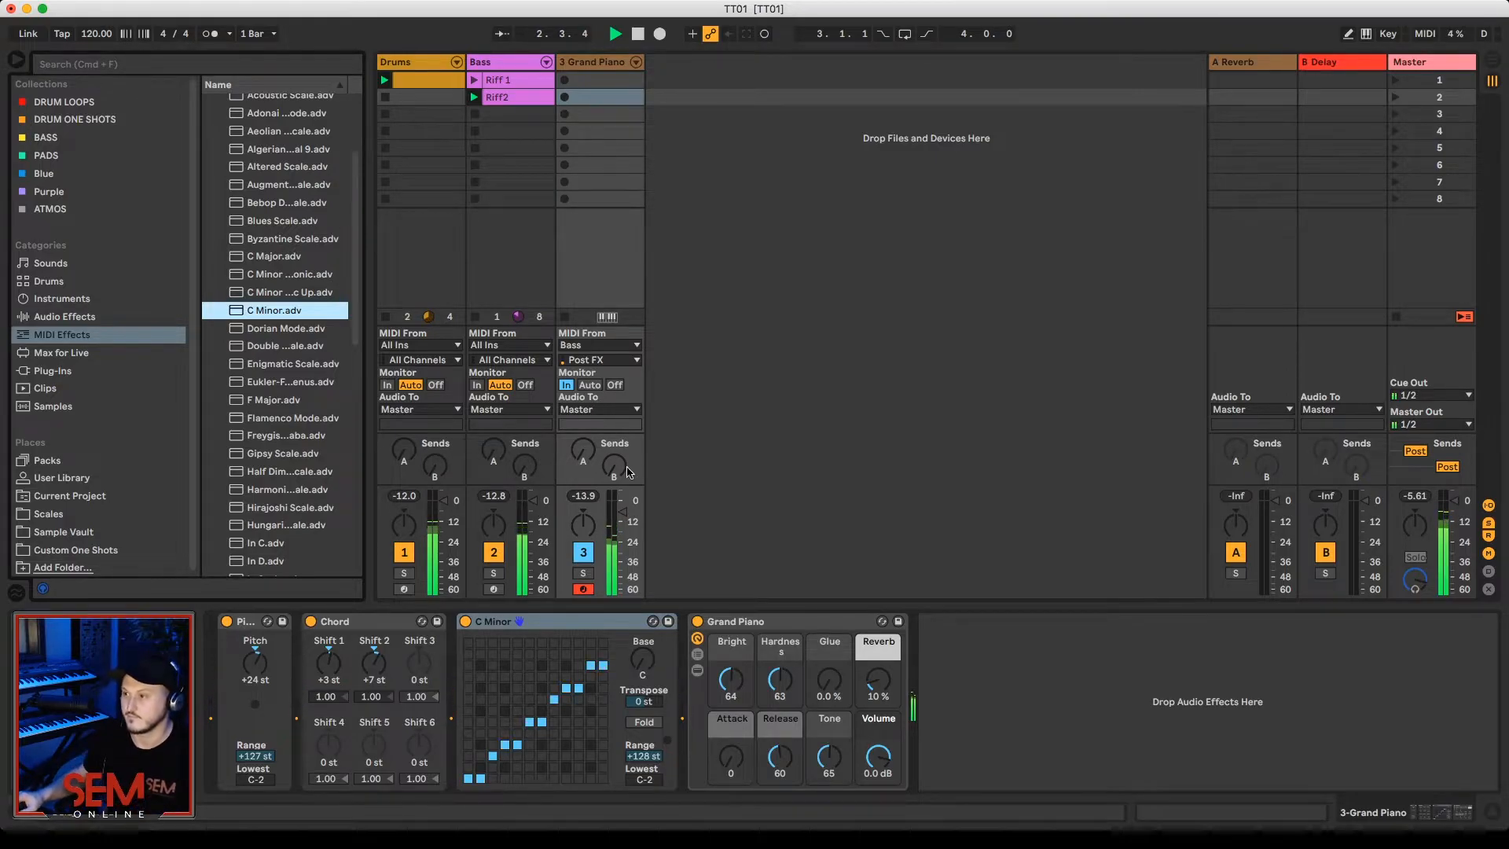
left_click_drag(622, 511, 622, 513)
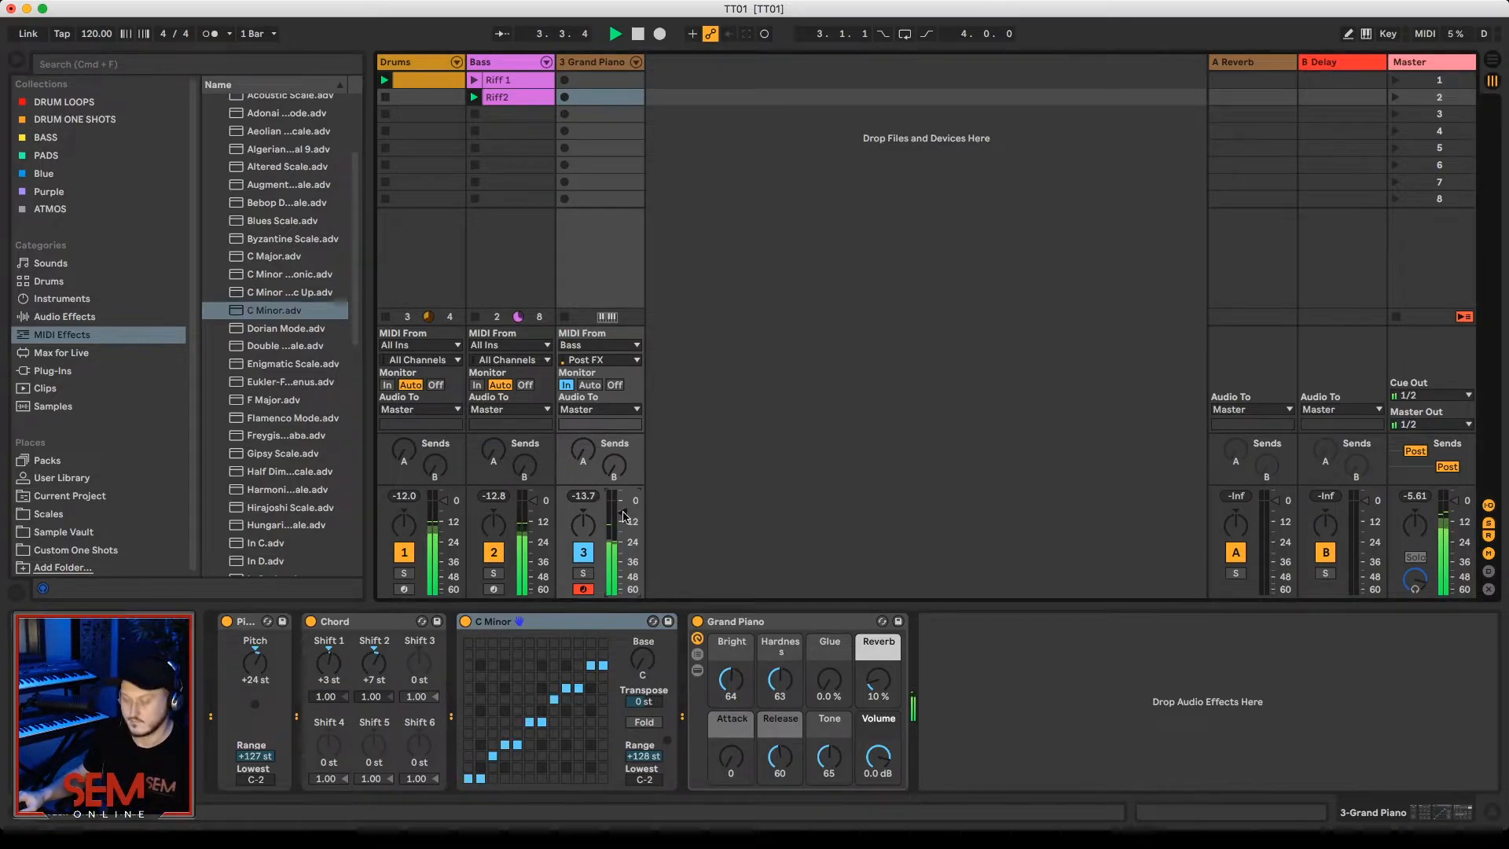
Step: Compare the piano chords with the C Minor scale effect bypassed and active during playback
left_click(465, 622)
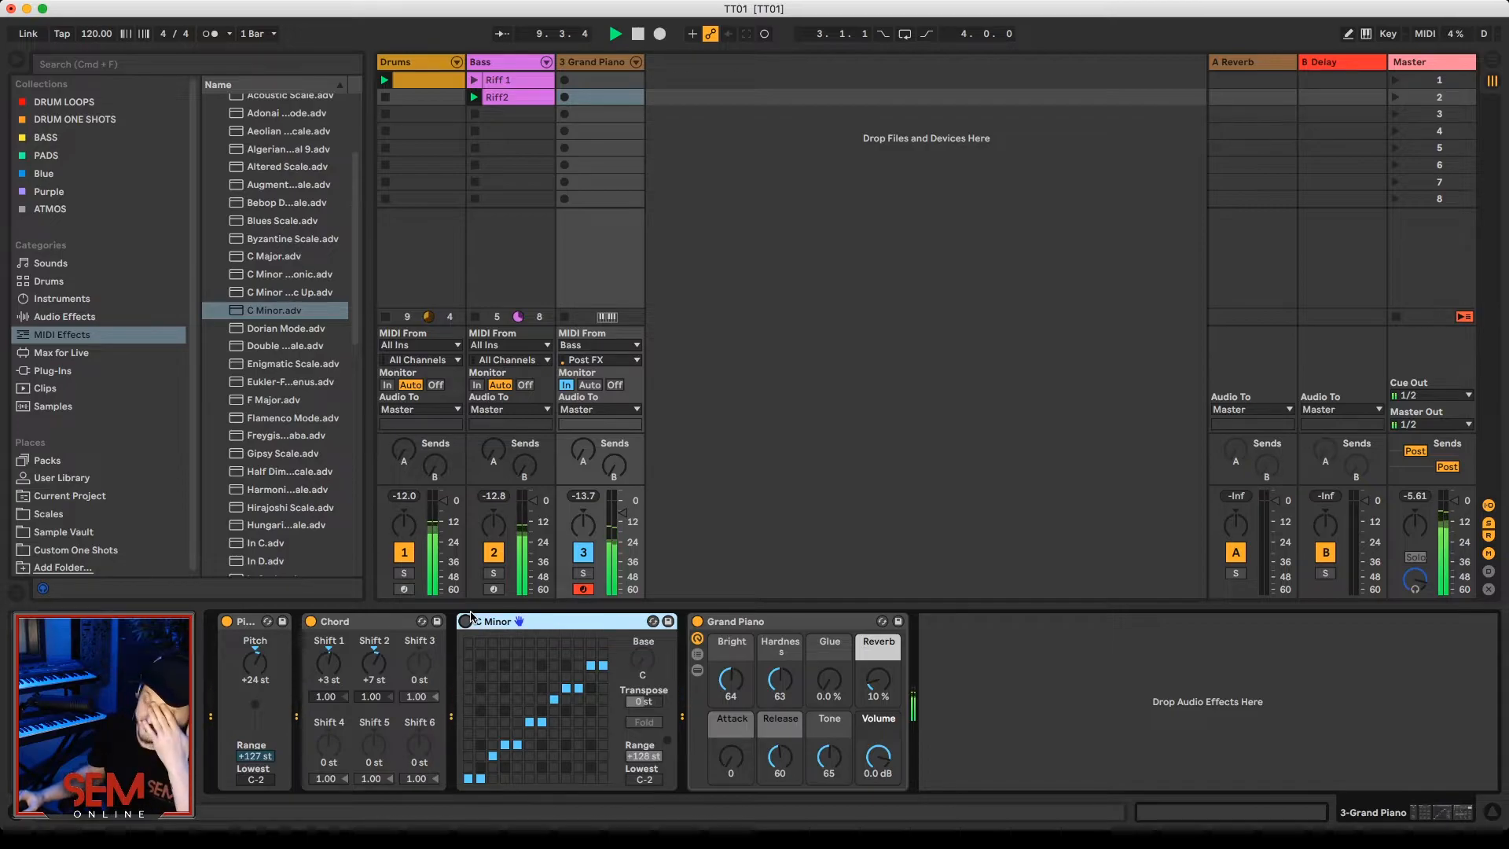
left_click(466, 621)
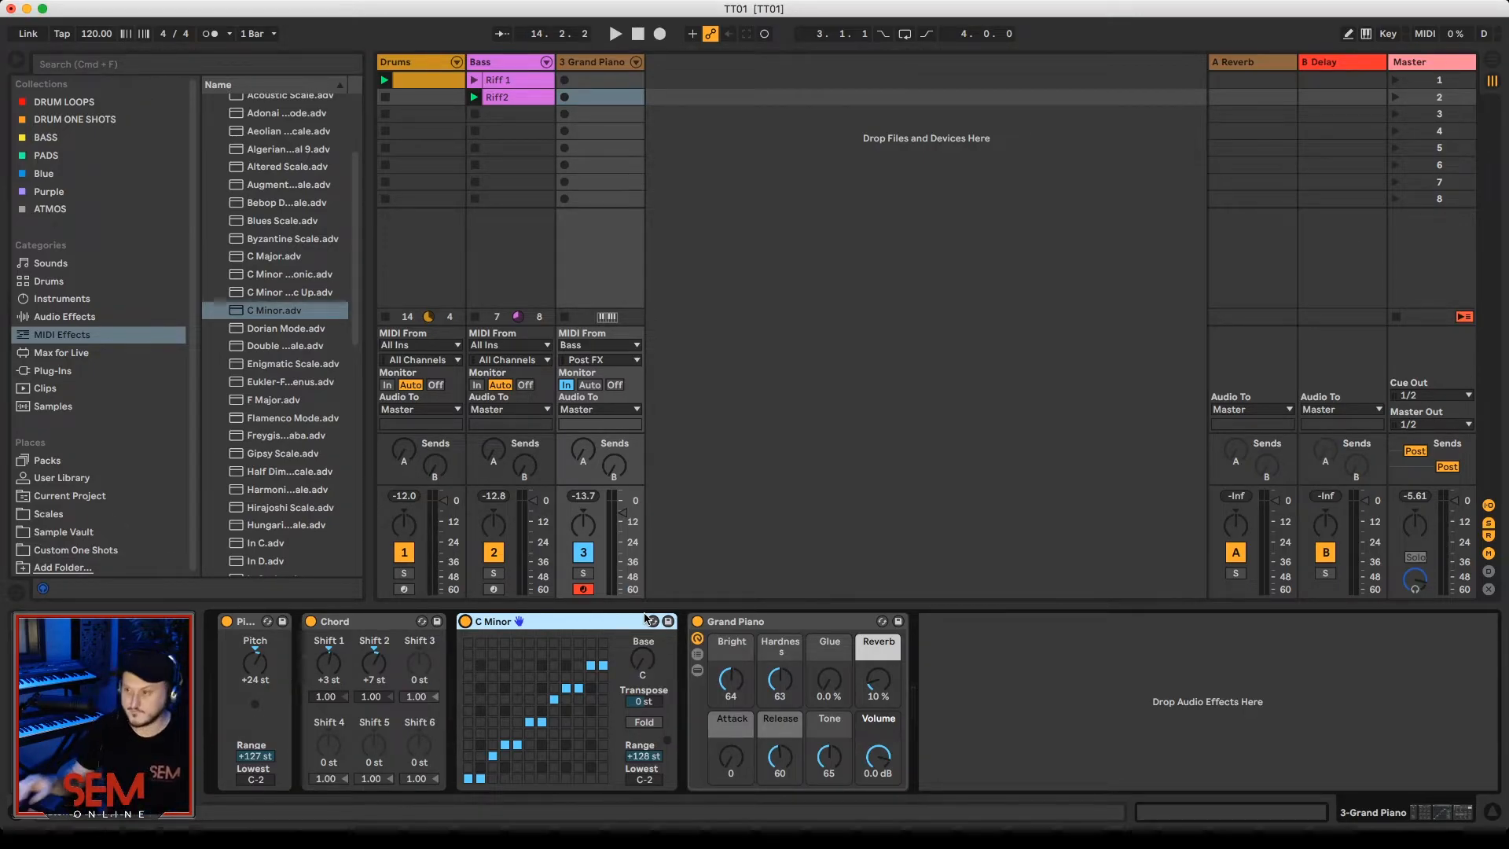
left_click(466, 621)
key("space")
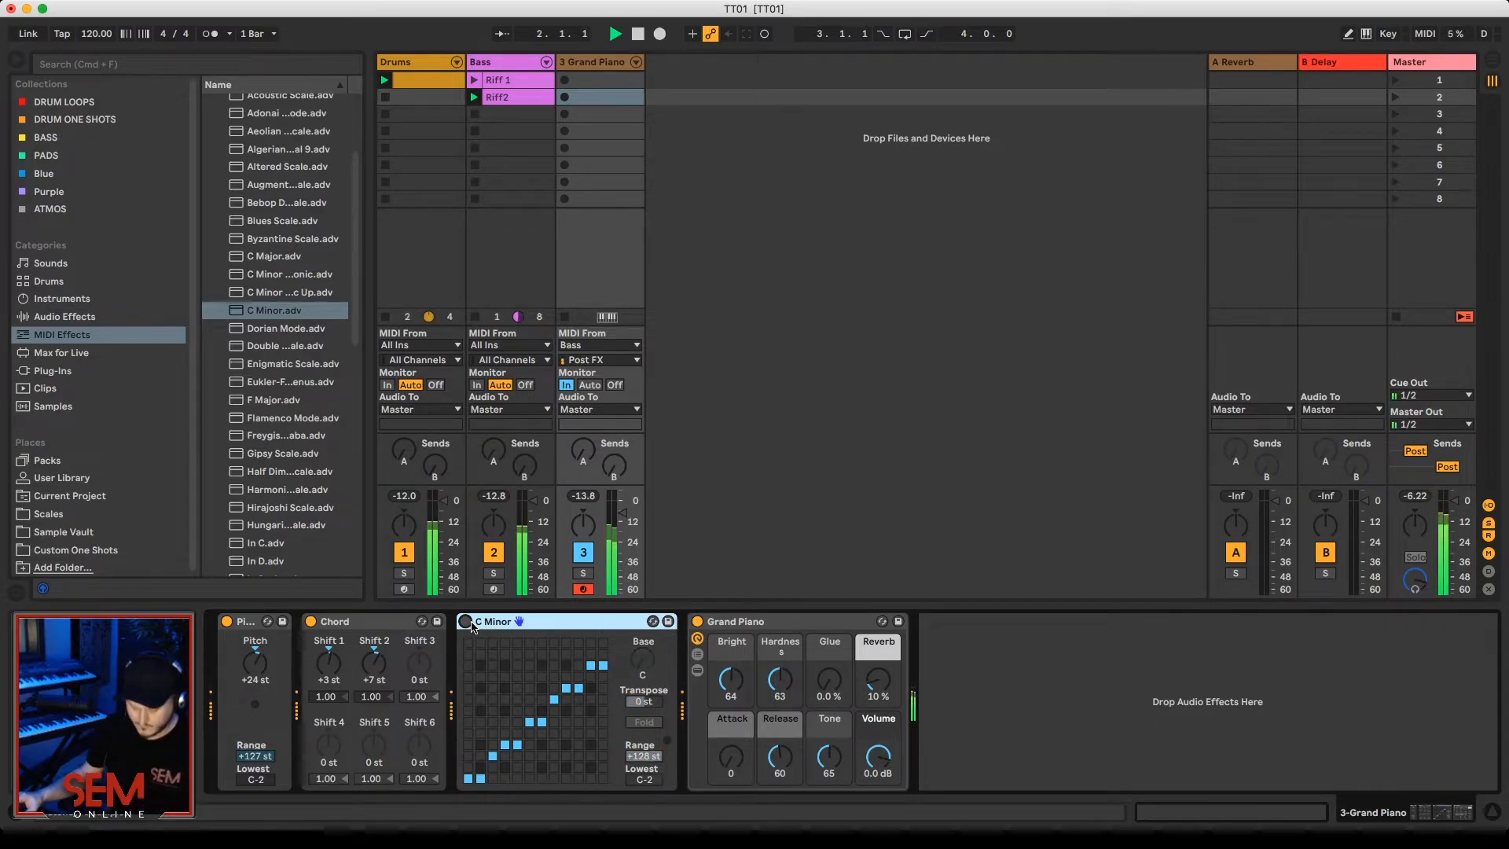
left_click(466, 622)
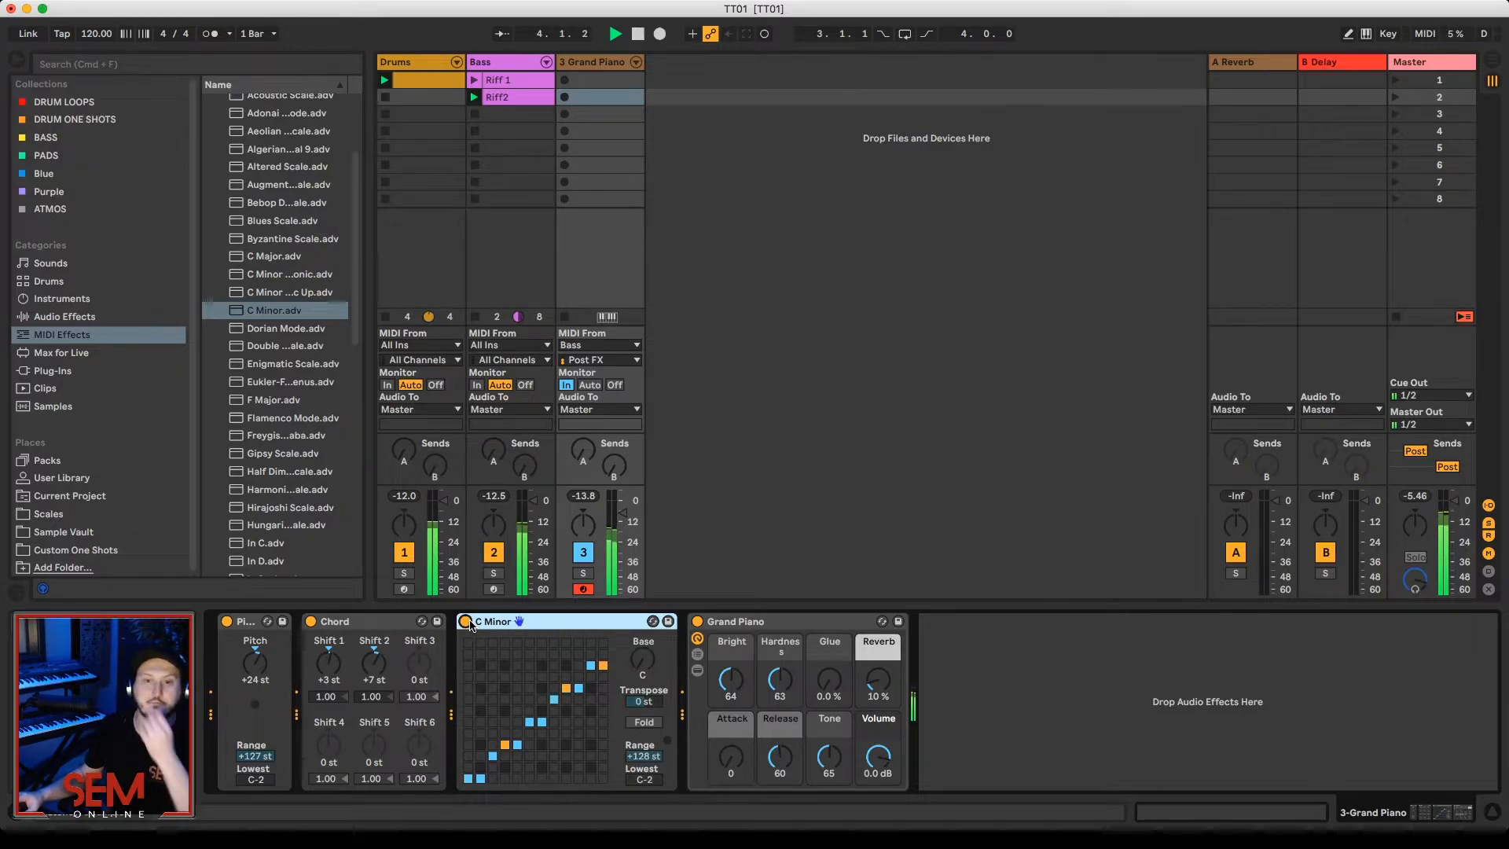
key("space")
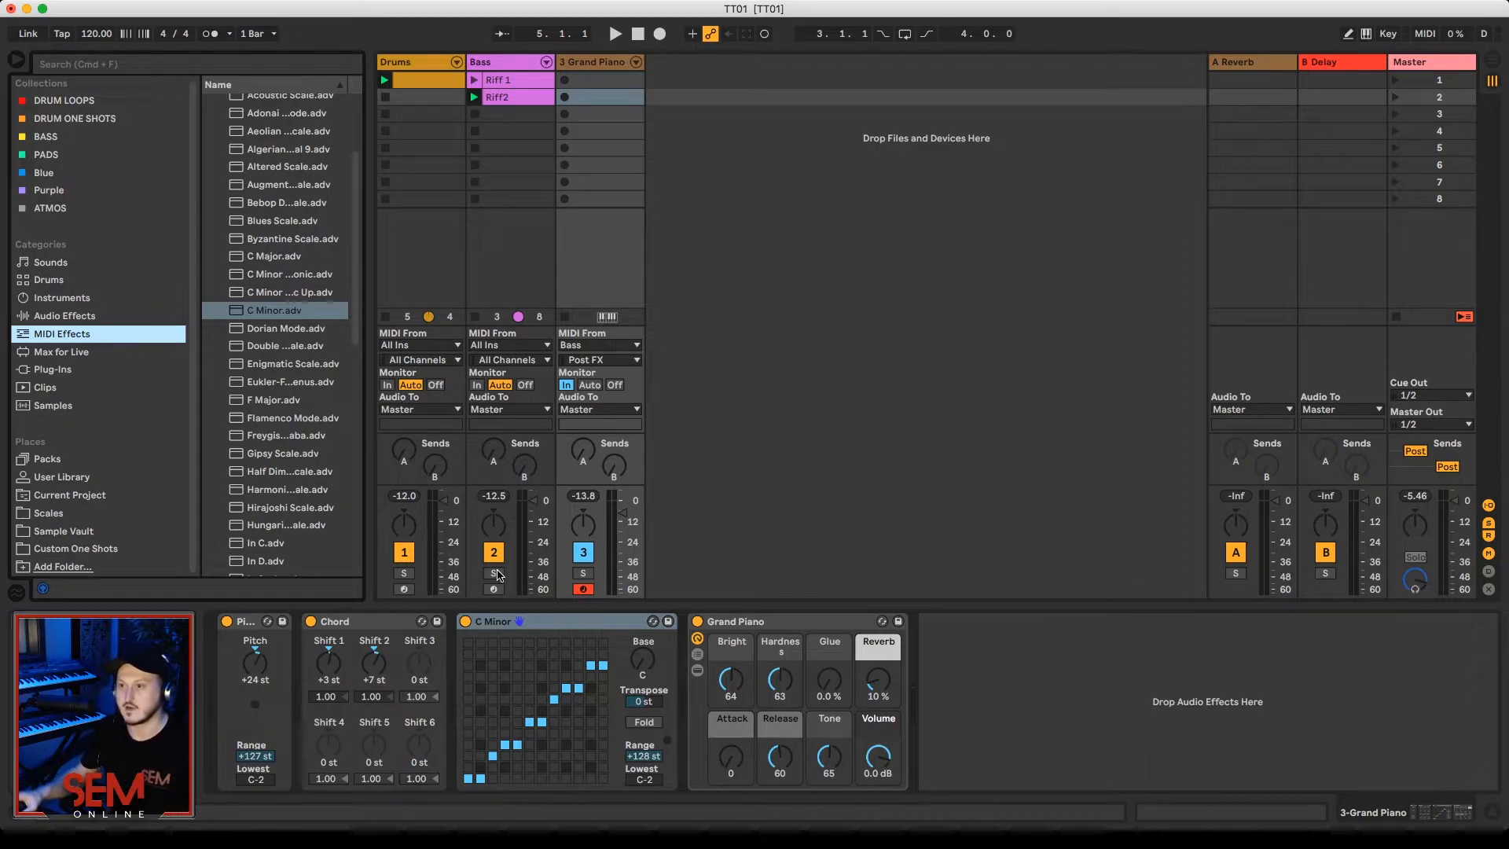
Step: Replace the Grand Piano with the Xfer Records Serum plug-in and lower its master volume to about 47% during playback
left_click(79, 374)
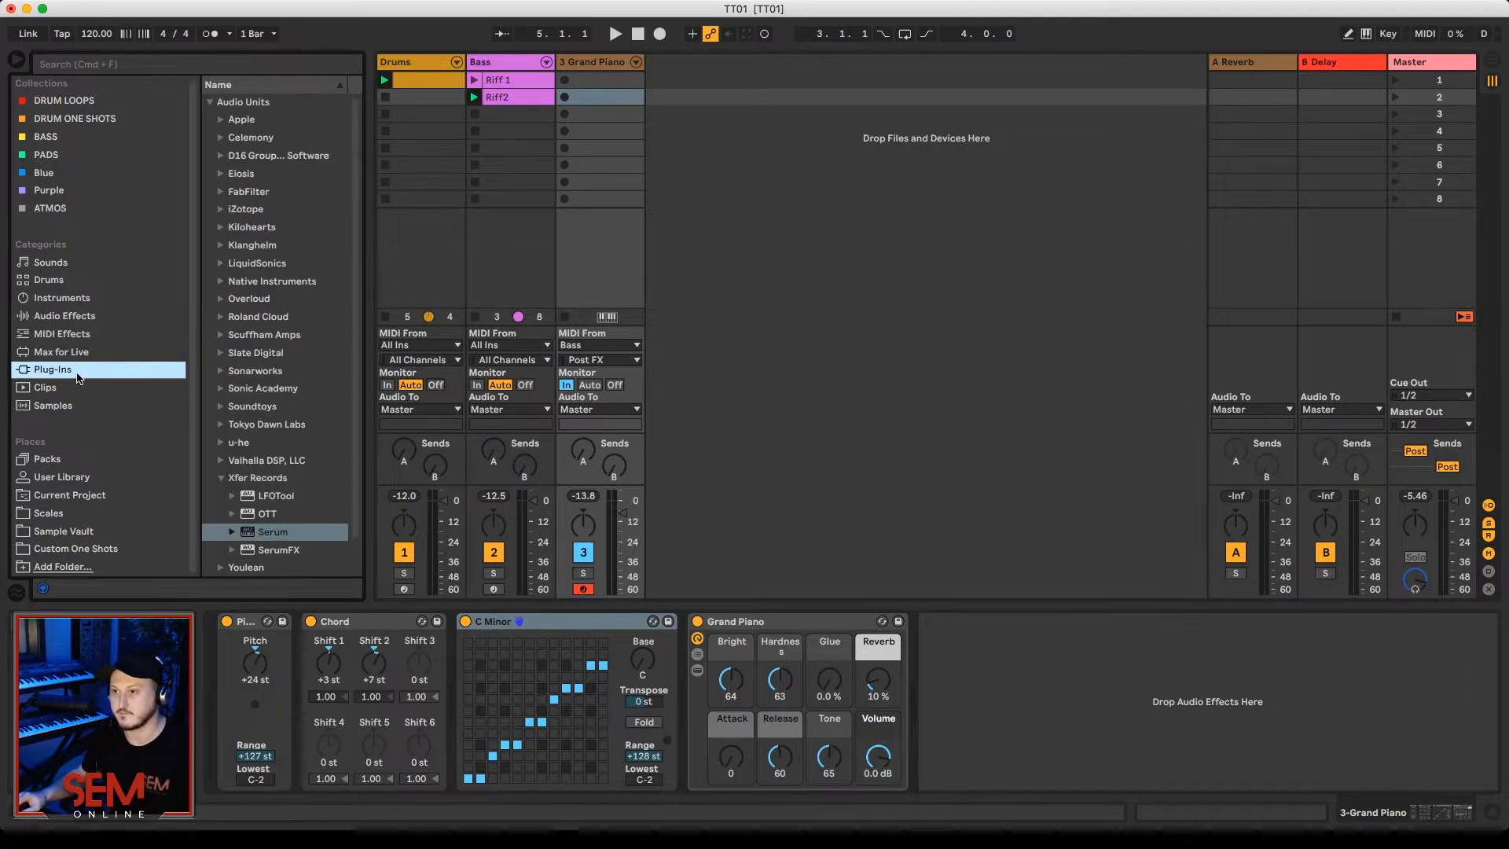
left_click_drag(262, 533, 567, 621)
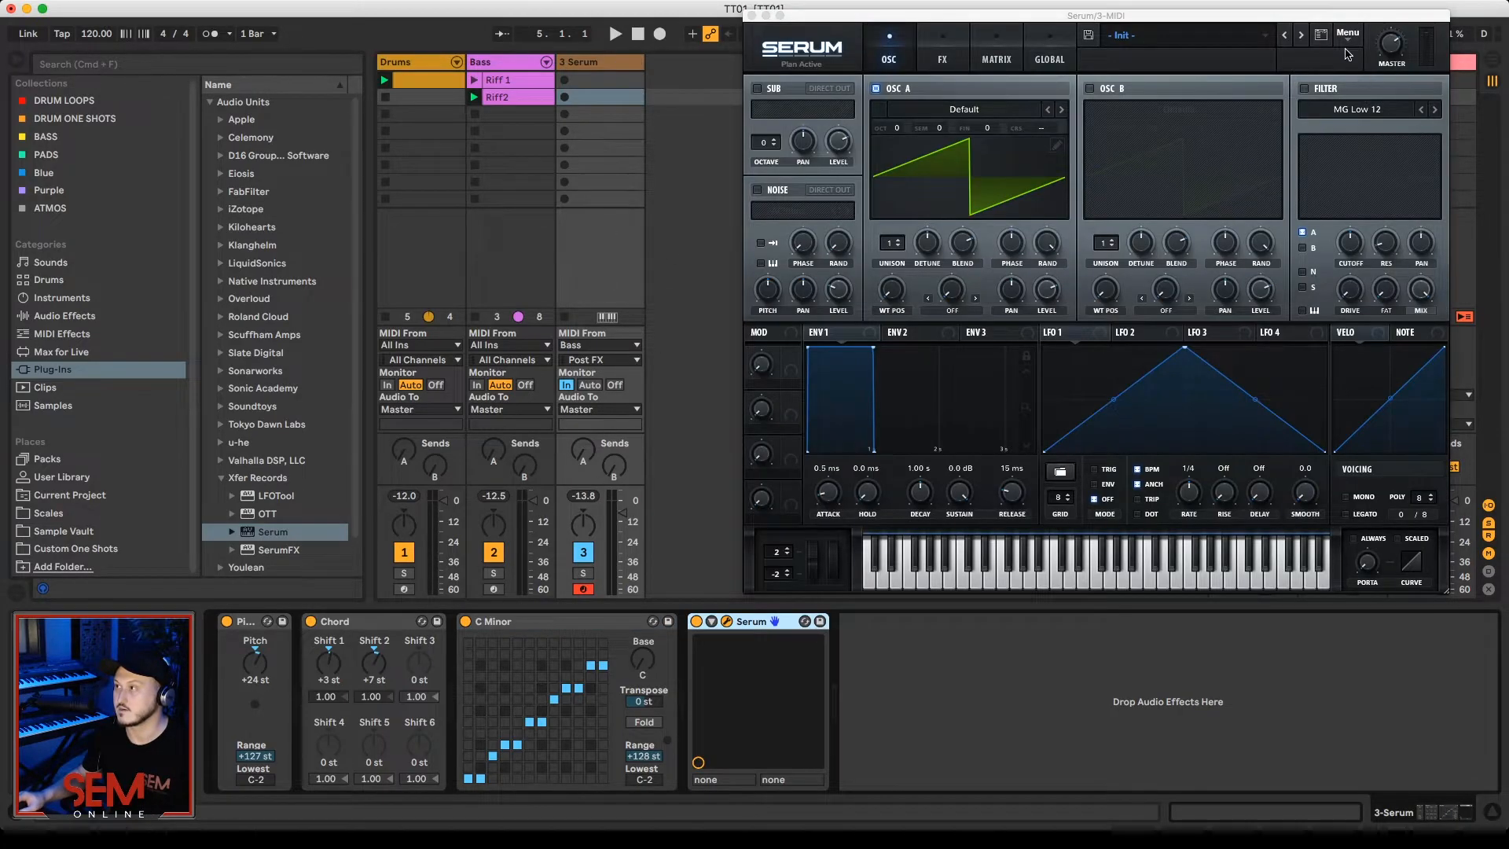
left_click(1387, 49)
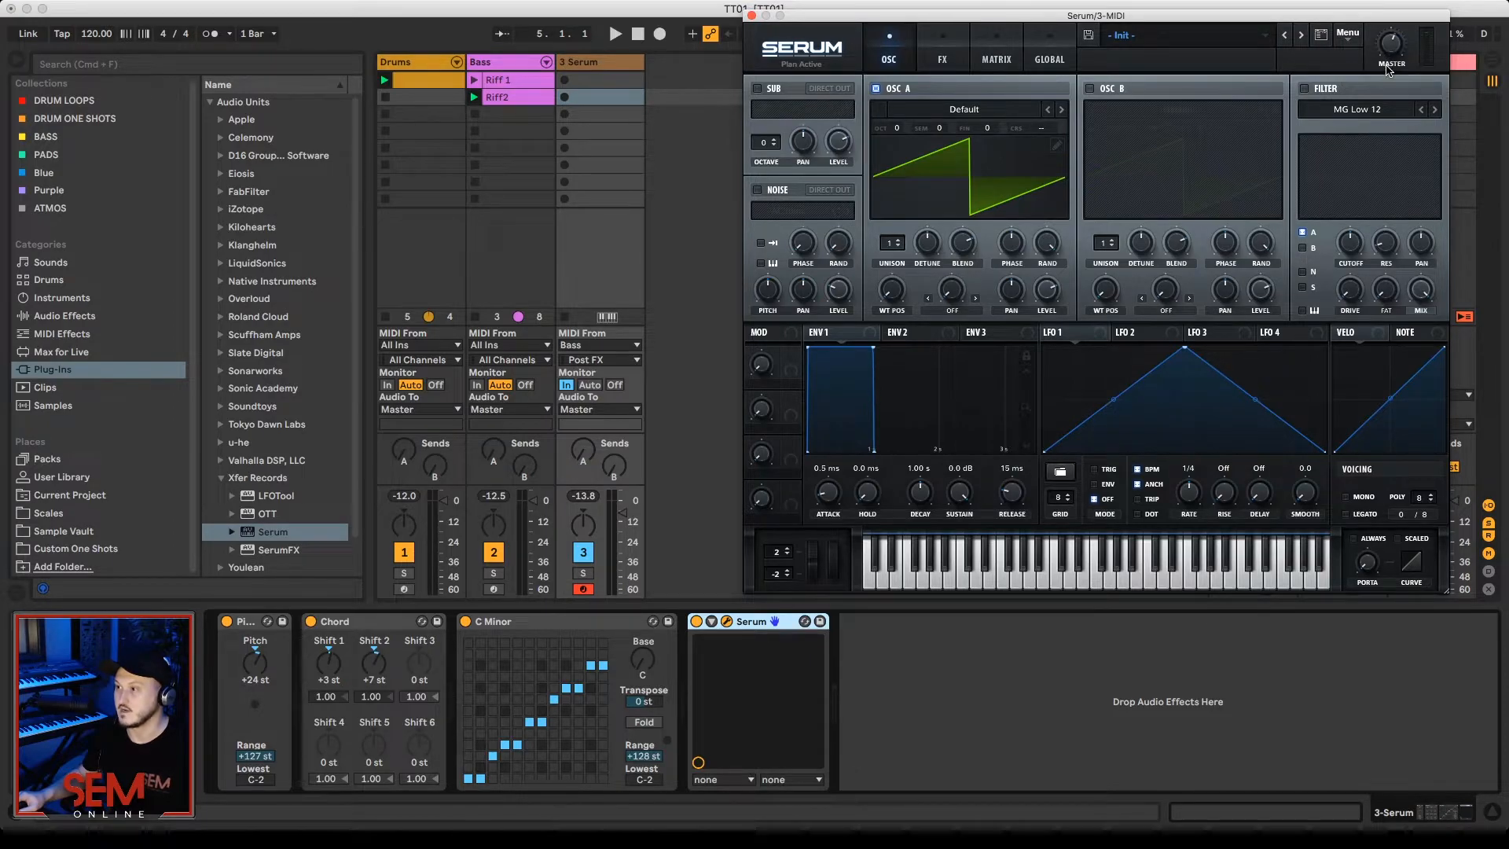
mouse_move(1392, 49)
key("space")
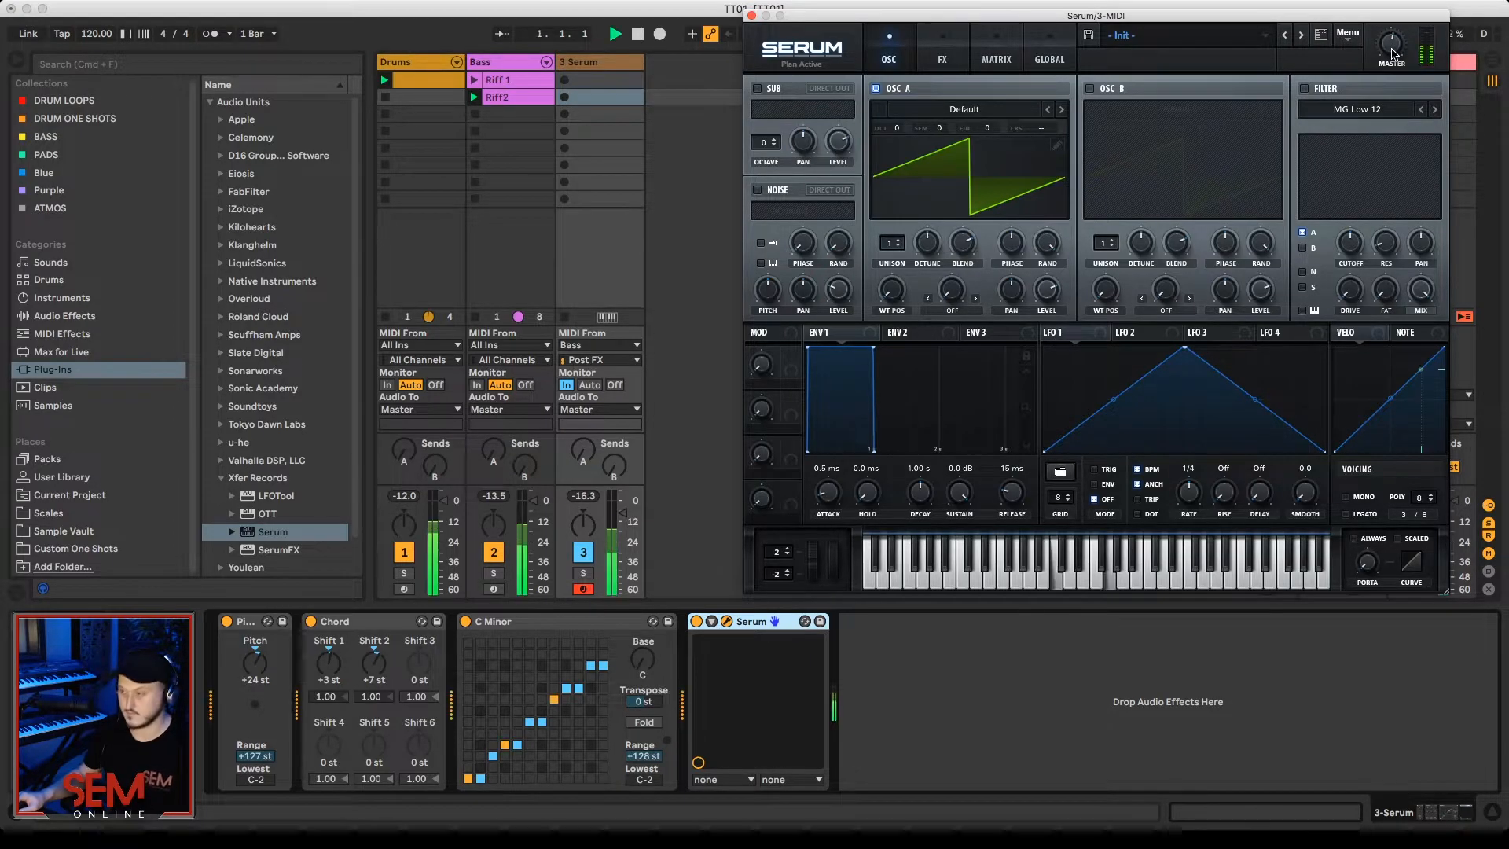
left_click_drag(1391, 53, 1392, 60)
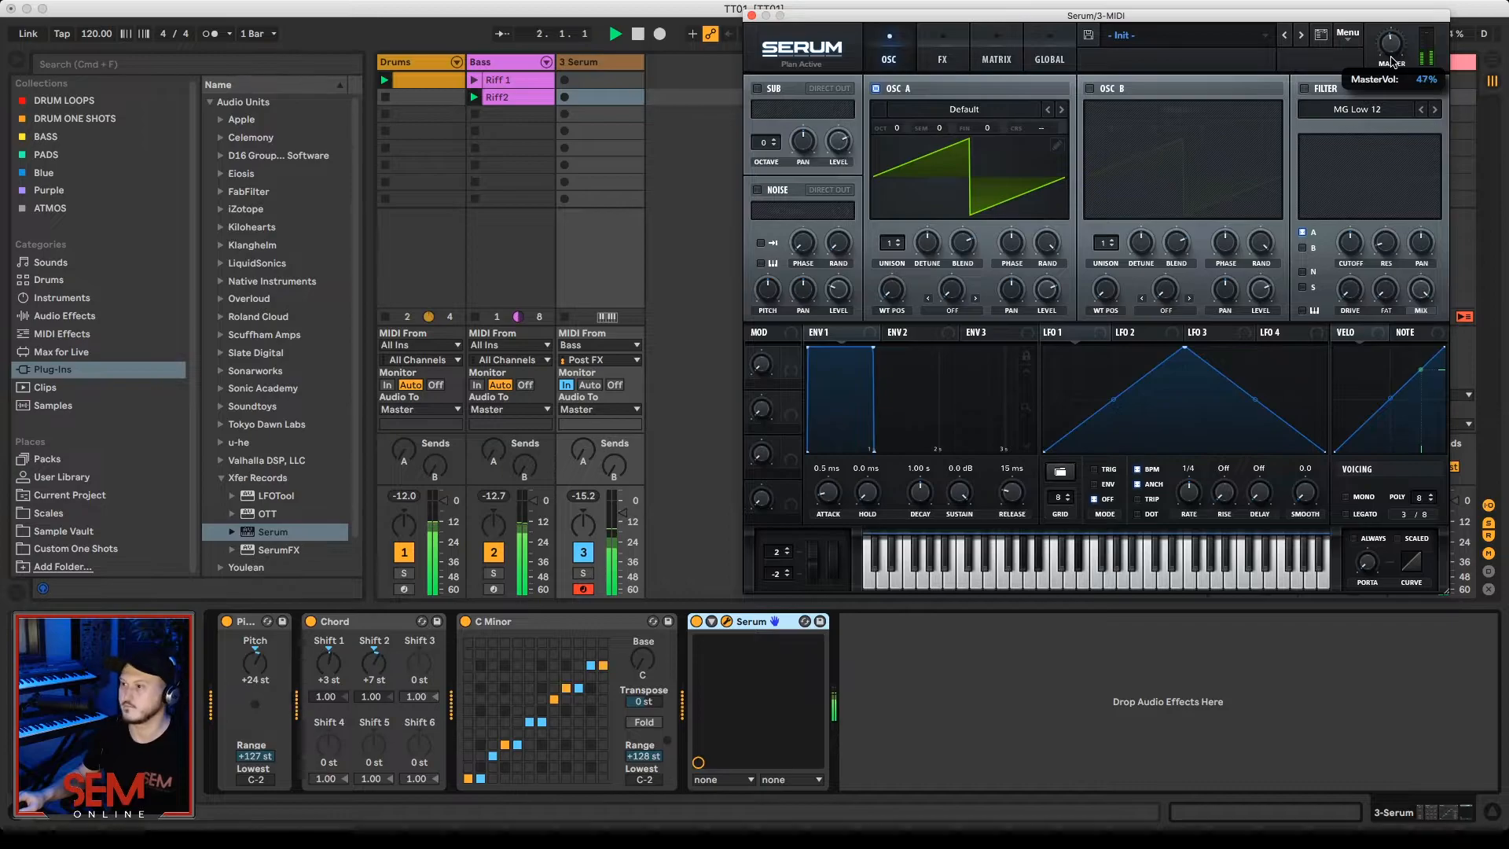
Step: Set Serum's oscillator A to 16 unison voices with a detune of about 0.09
left_click_drag(885, 247, 918, 135)
left_click_drag(922, 238, 921, 261)
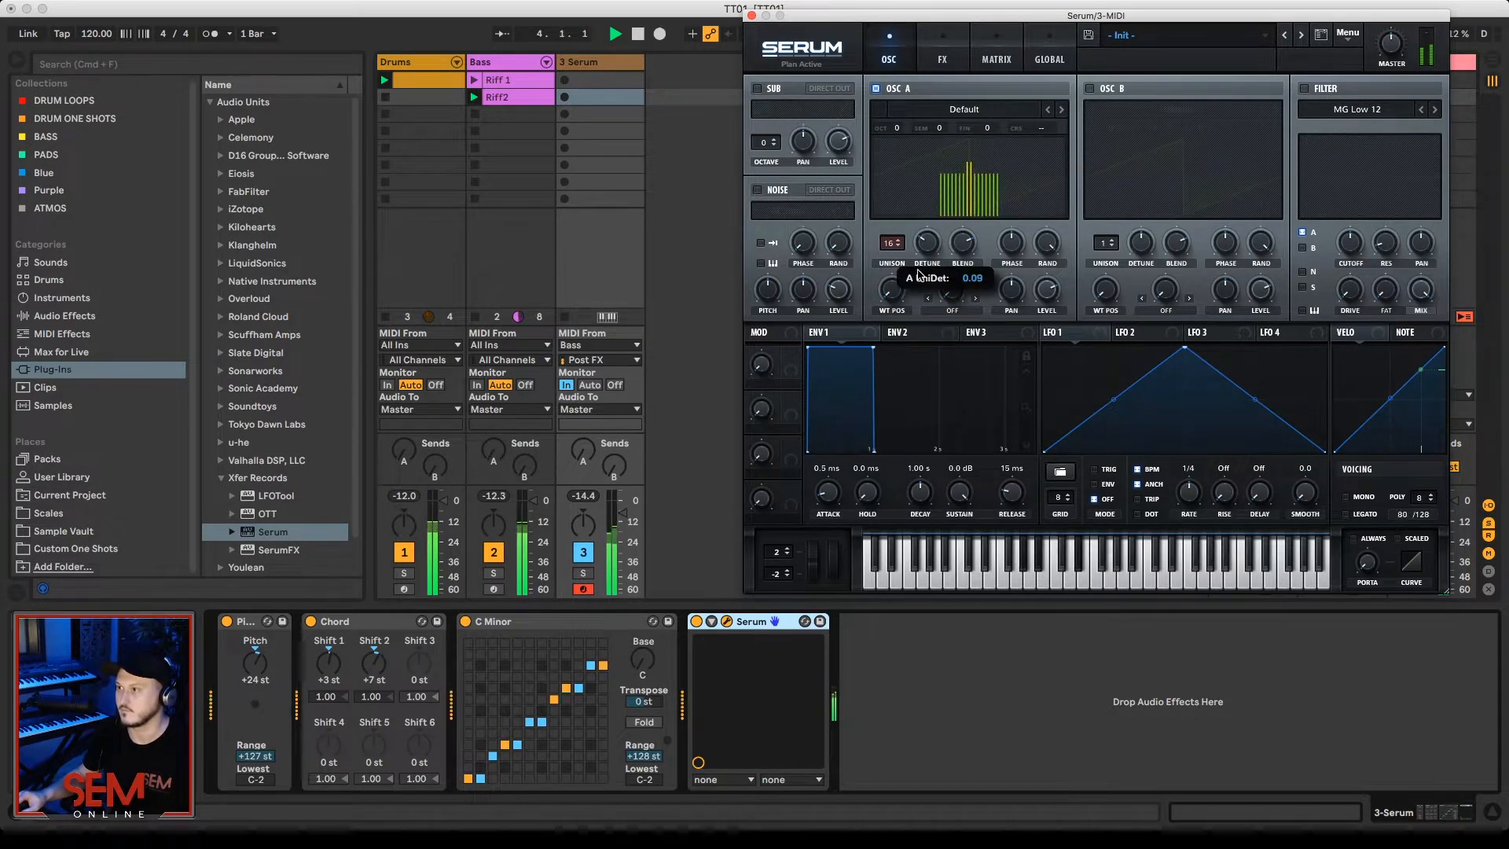
Step: Enable Serum's Hyper/Dimension, Chorus, Reverb and Distortion effects and increase the Distortion drive
left_click(942, 52)
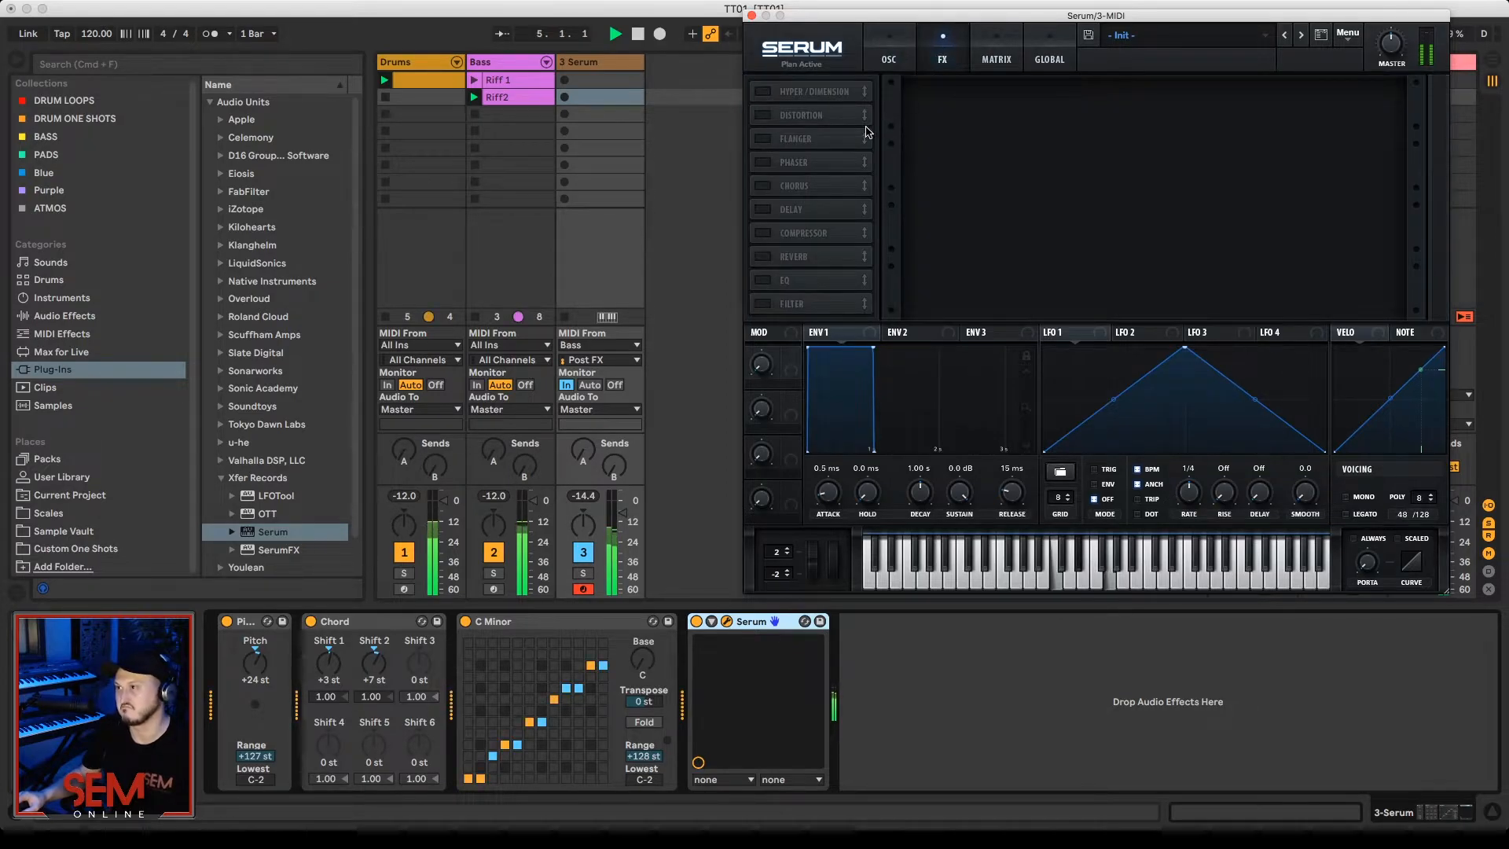
left_click(762, 91)
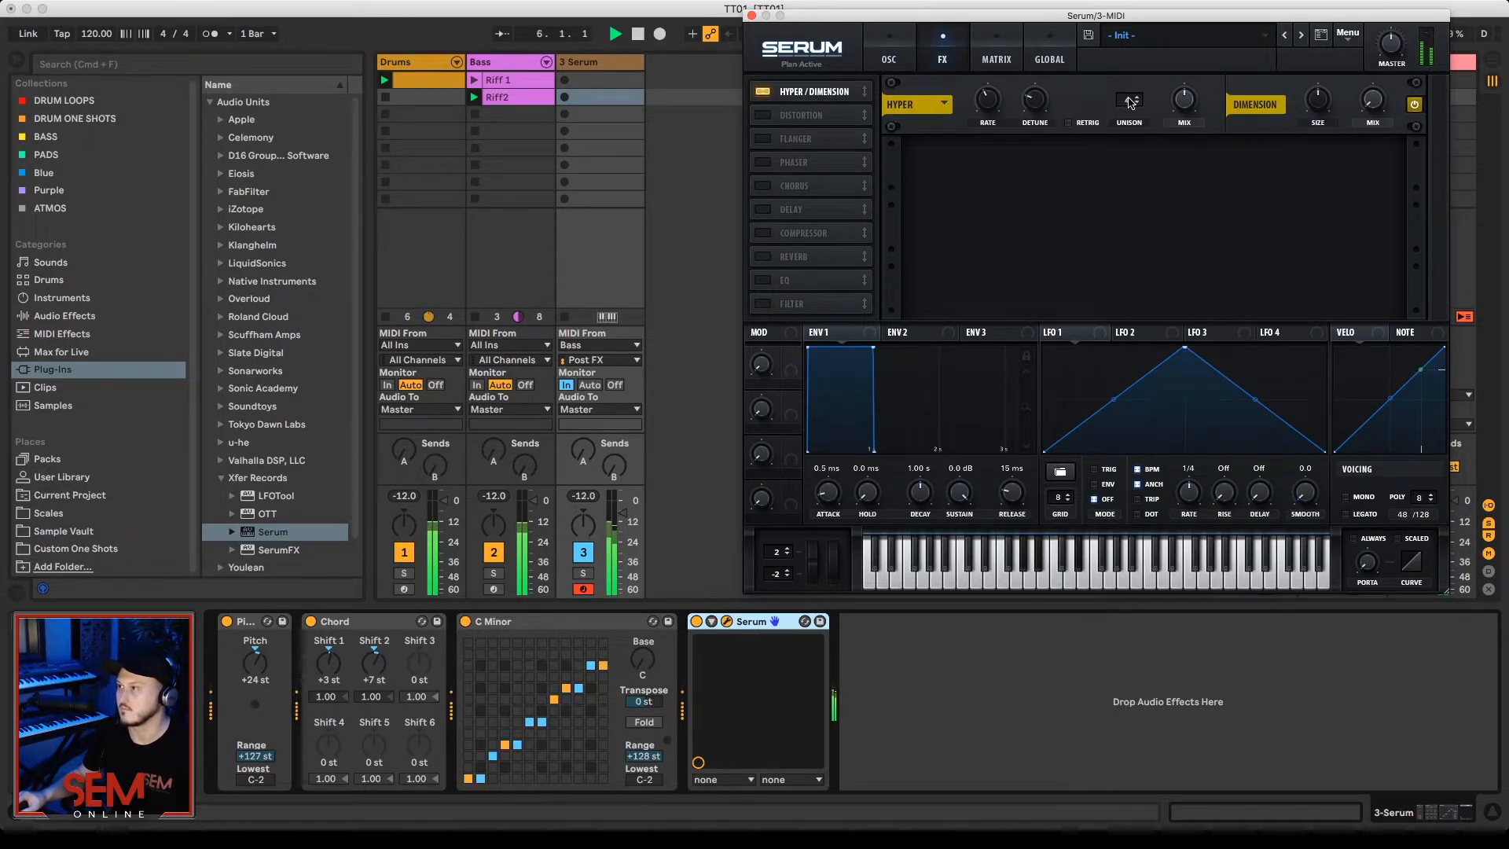
left_click(761, 187)
left_click(761, 255)
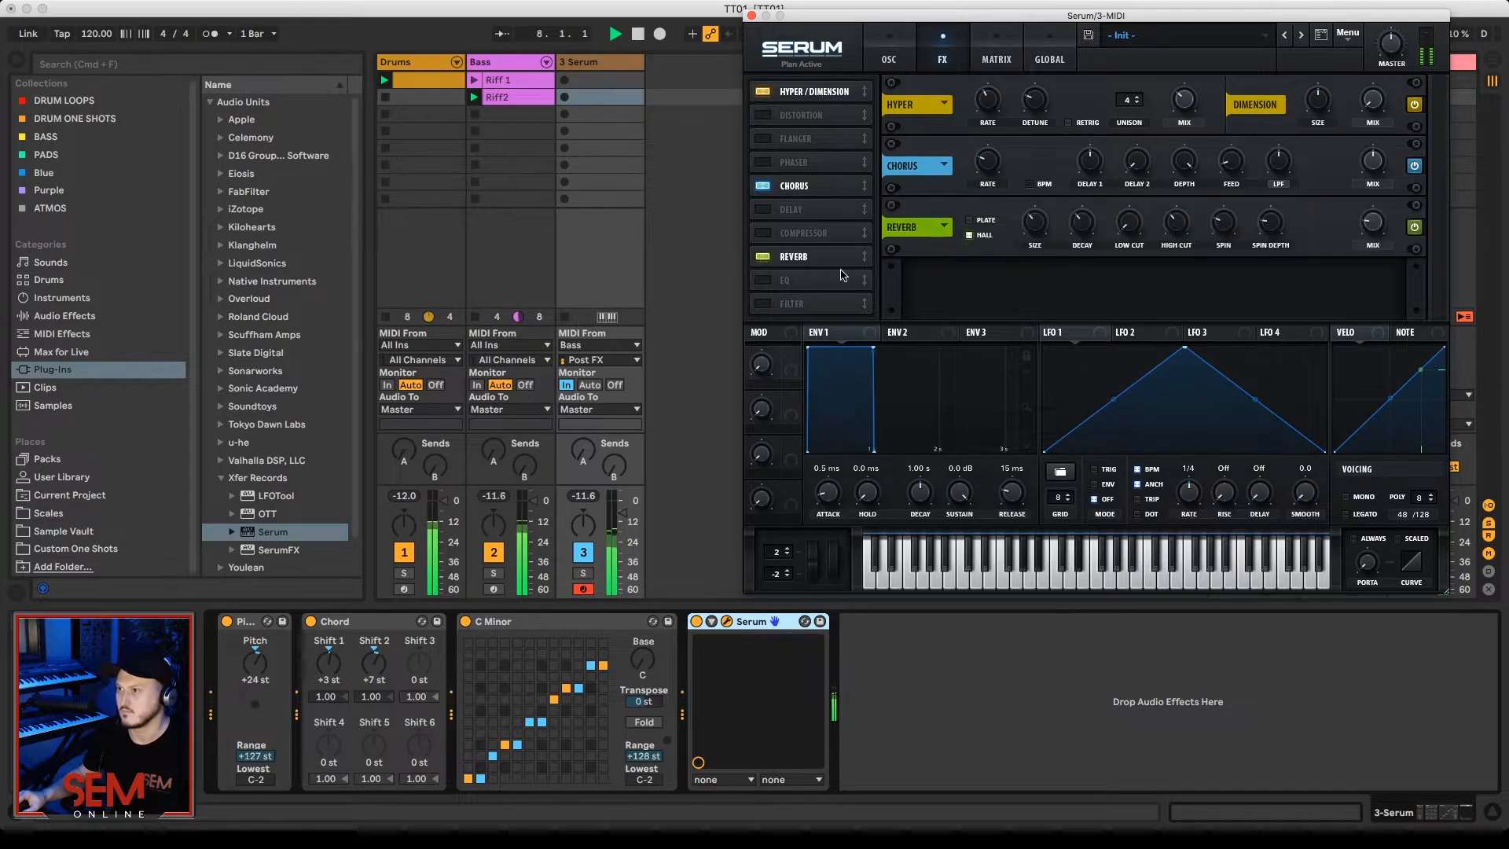
left_click(763, 116)
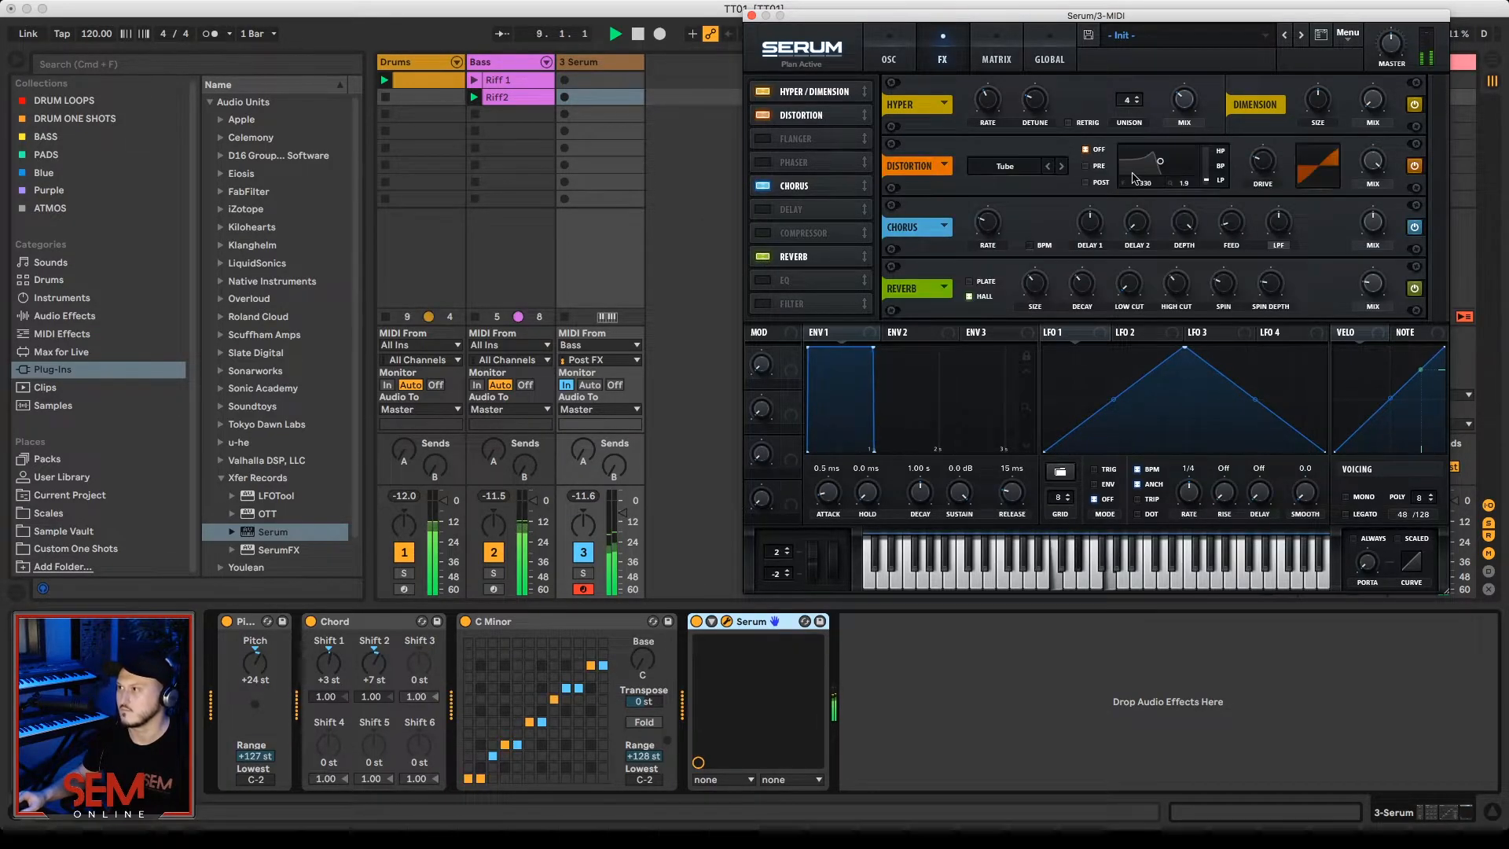
left_click_drag(1267, 186, 1266, 141)
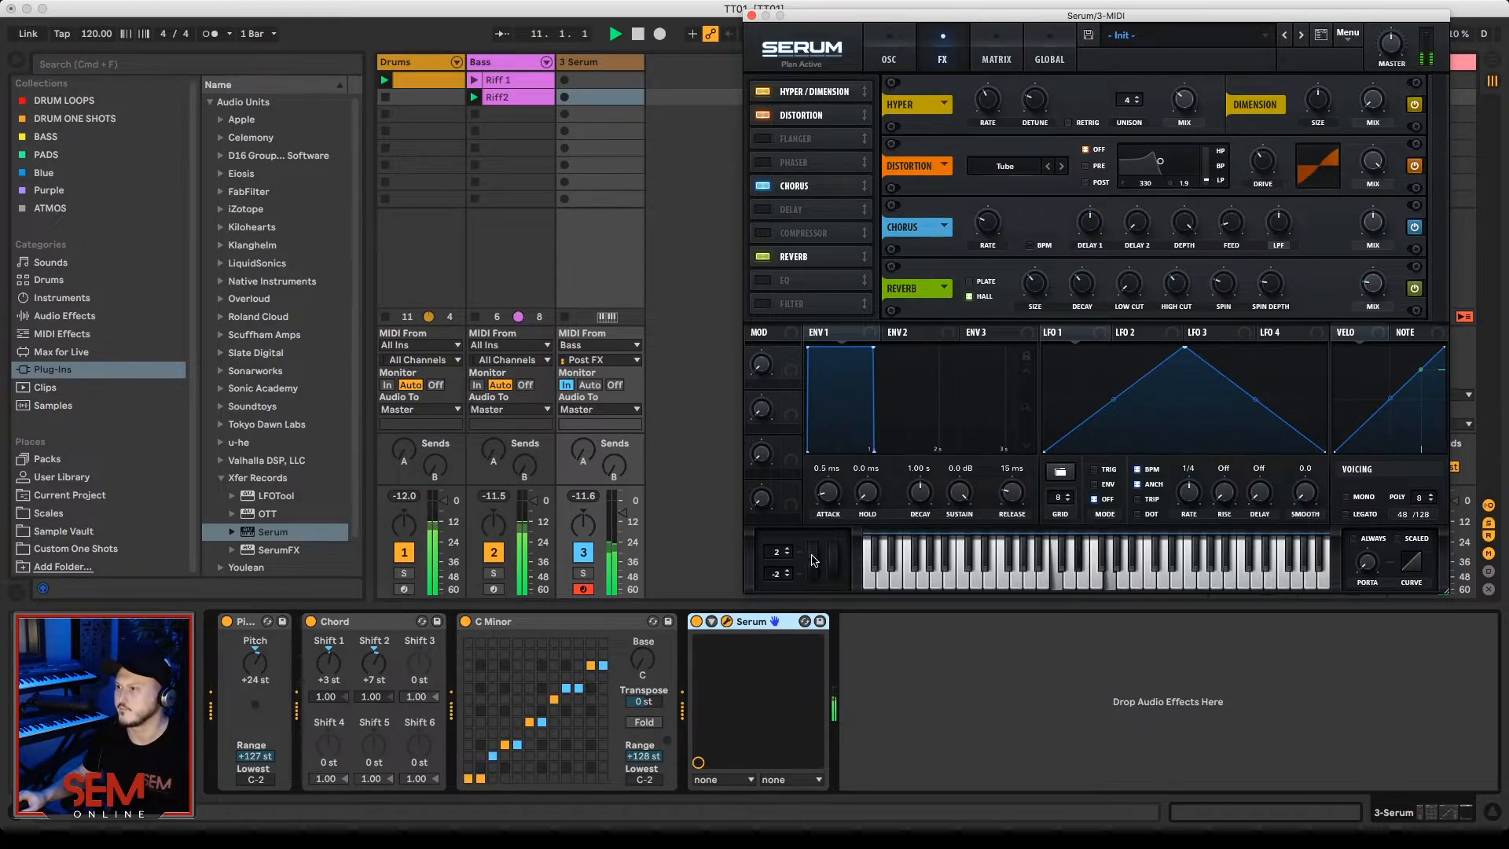
Step: Set Serum's Env 1 to an 819 ms decay with minimum sustain, and lower the chord track's volume
left_click_drag(872, 352, 860, 491)
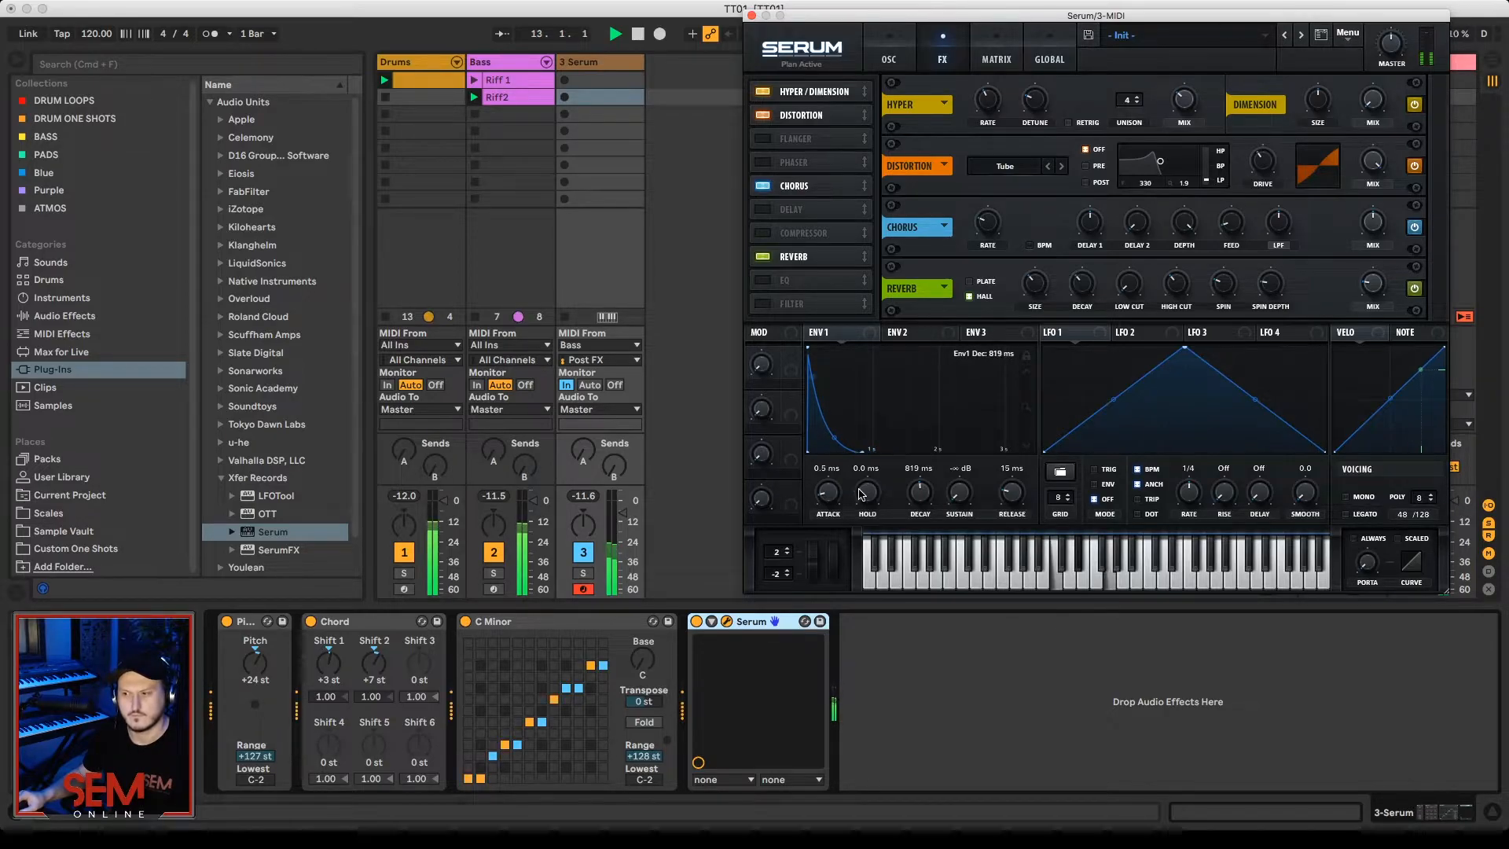
left_click(622, 513)
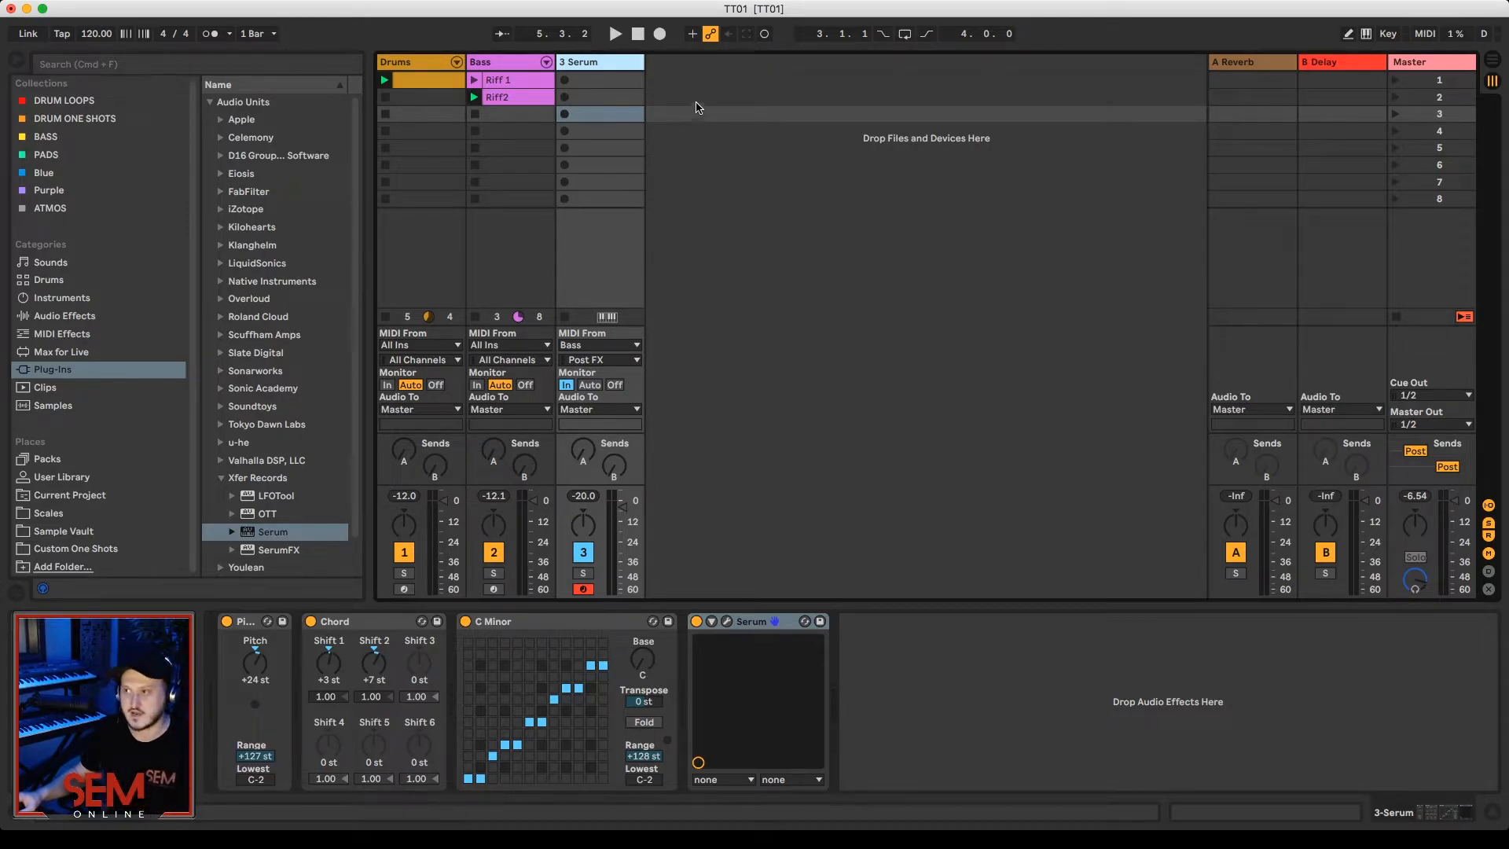
Step: Insert a new MIDI track that receives MIDI from Bass Post FX with monitoring set to In, and check it during playback
right_click(698, 105)
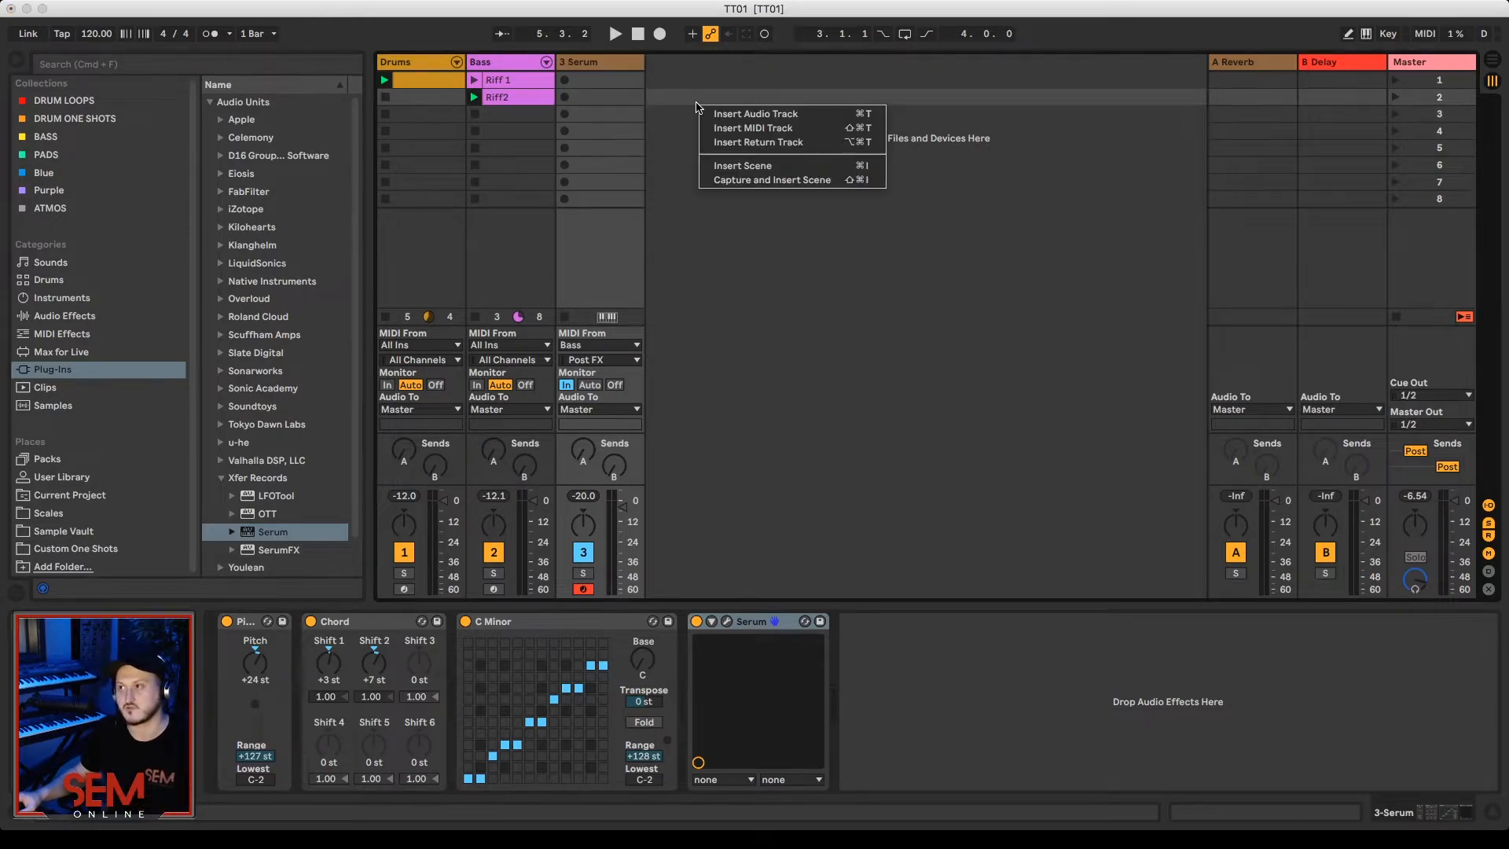
left_click(769, 129)
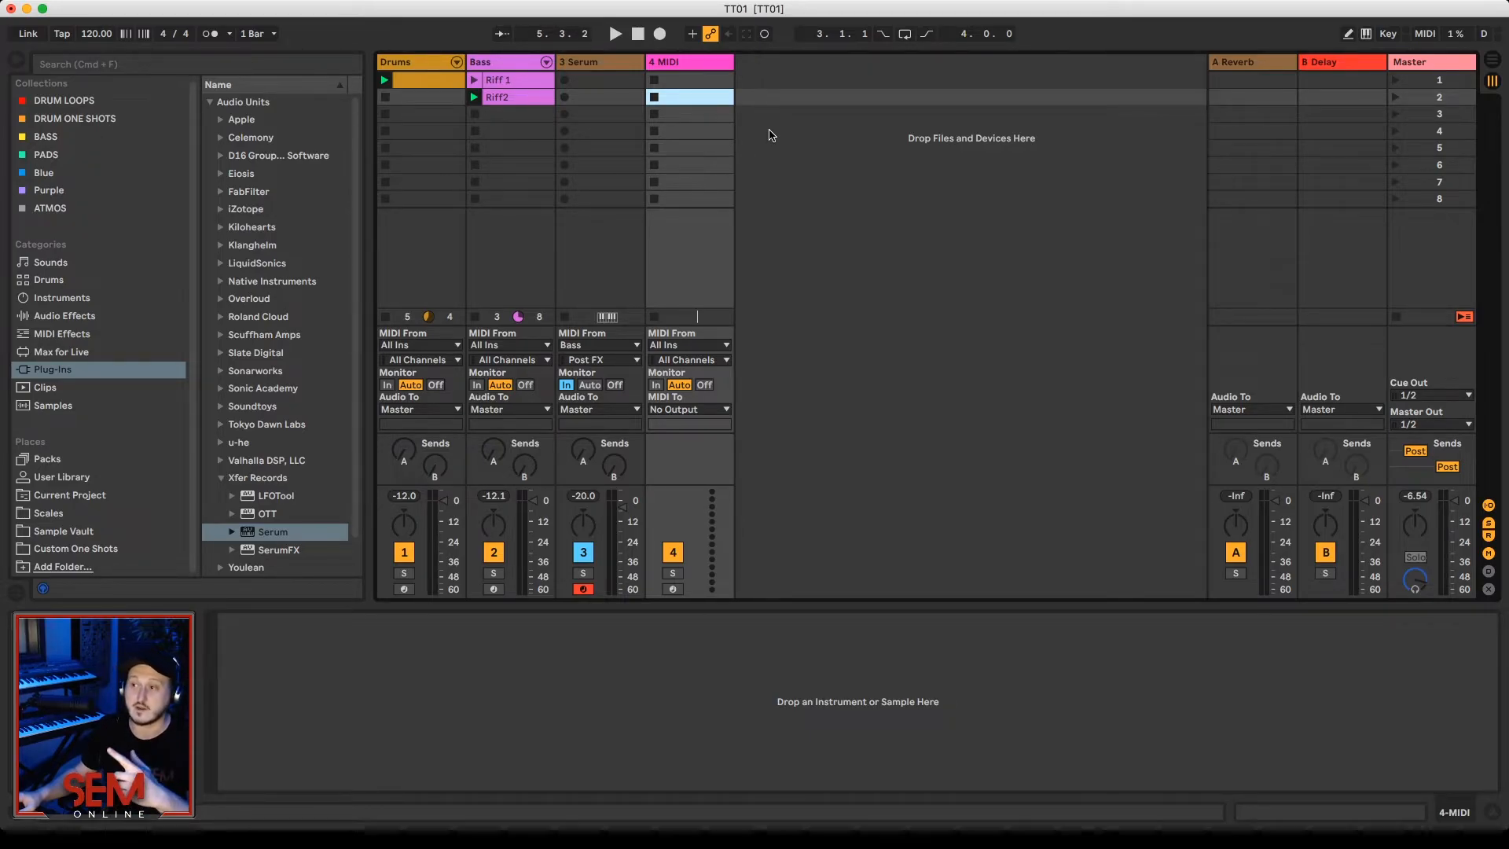
left_click(696, 346)
left_click(712, 418)
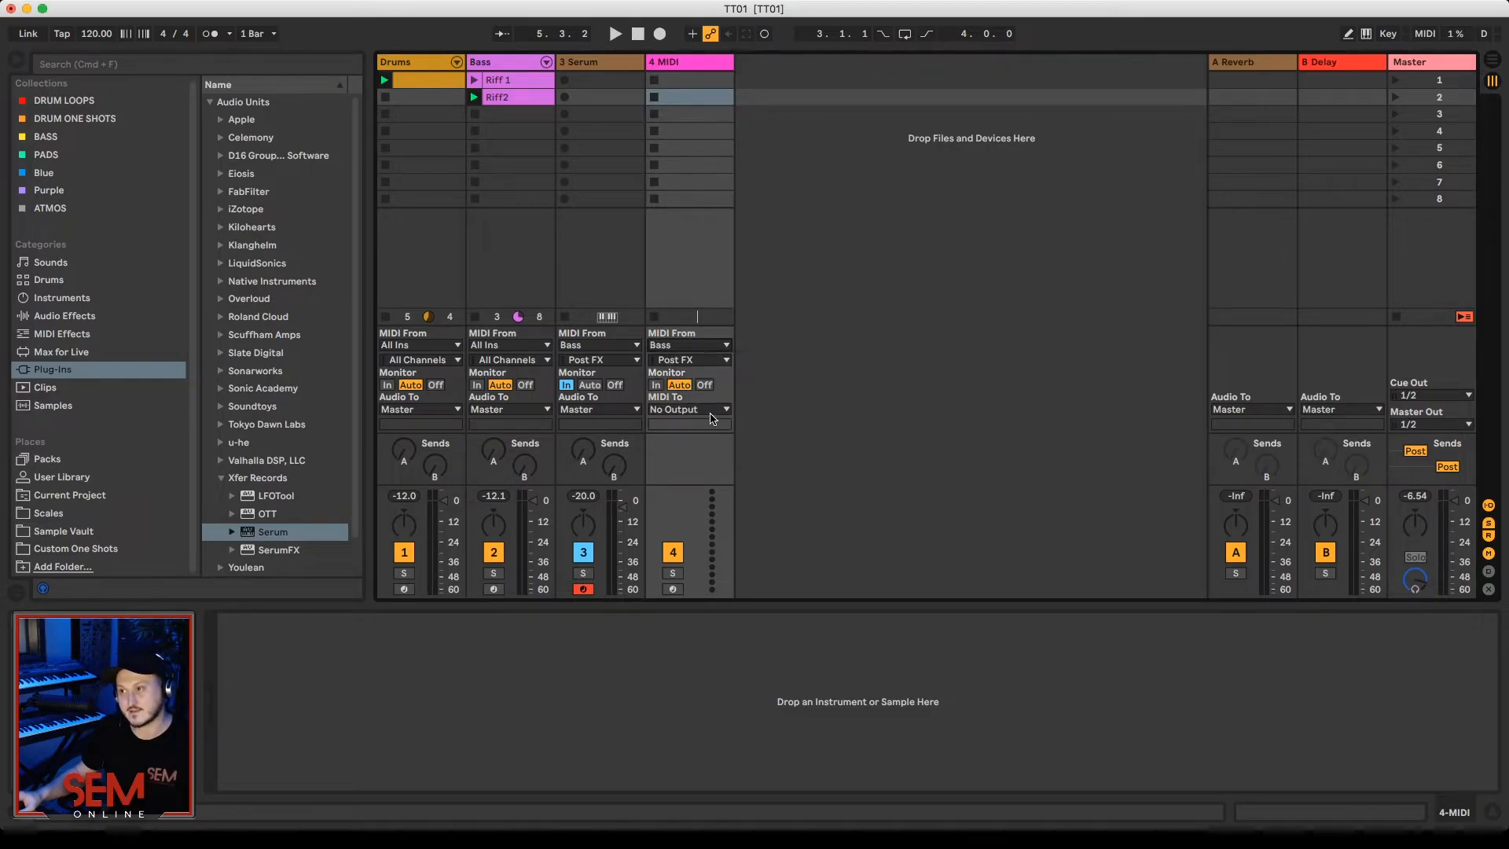
left_click(657, 385)
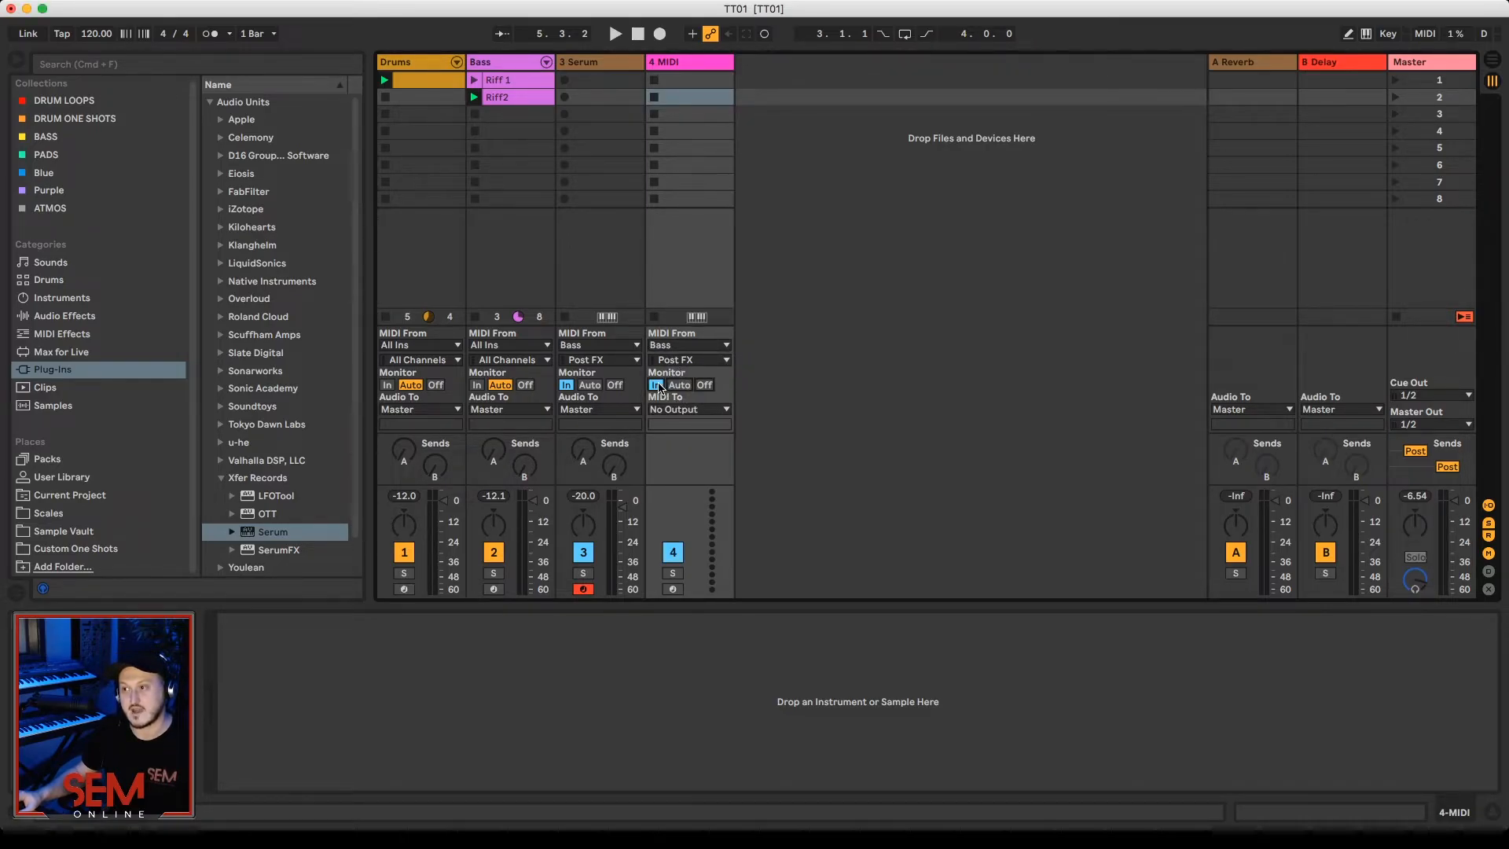
key("space")
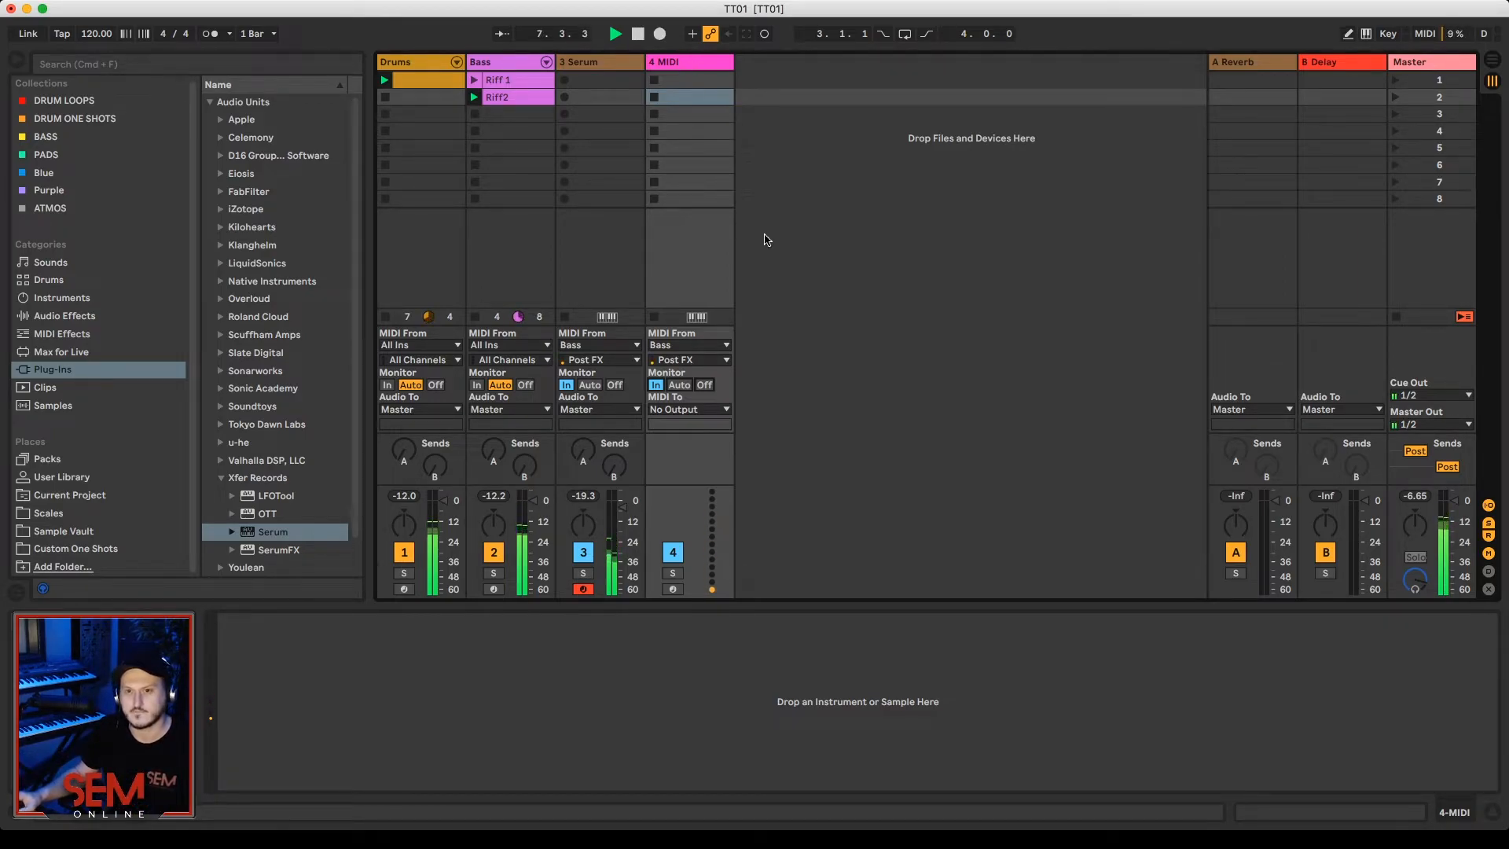
key("space")
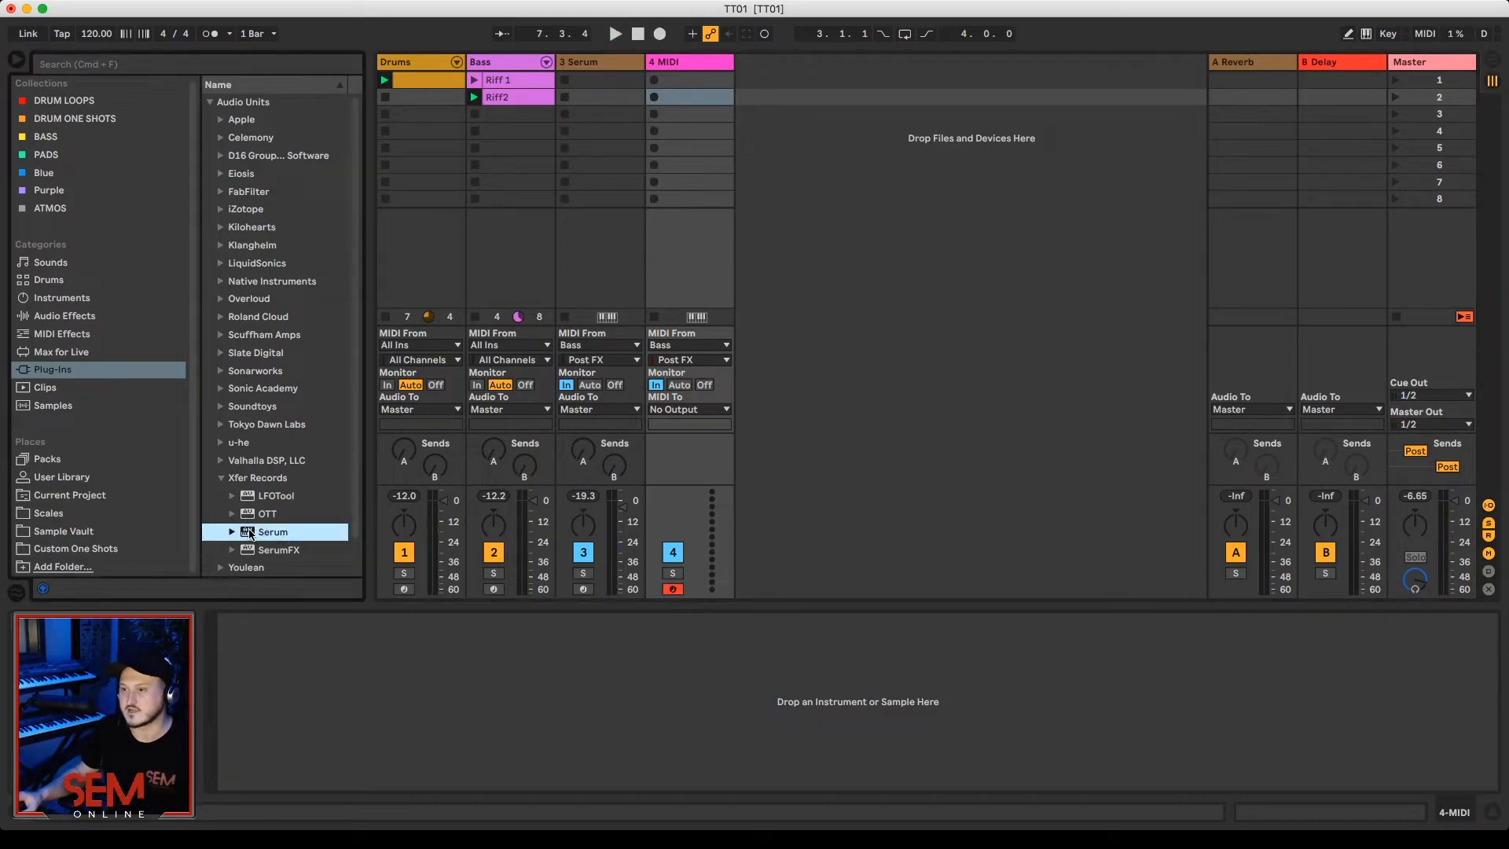
Step: Load Serum on the new MIDI track with the lead preset LD Epic Lead [AS] and audition it
left_click_drag(253, 535, 706, 122)
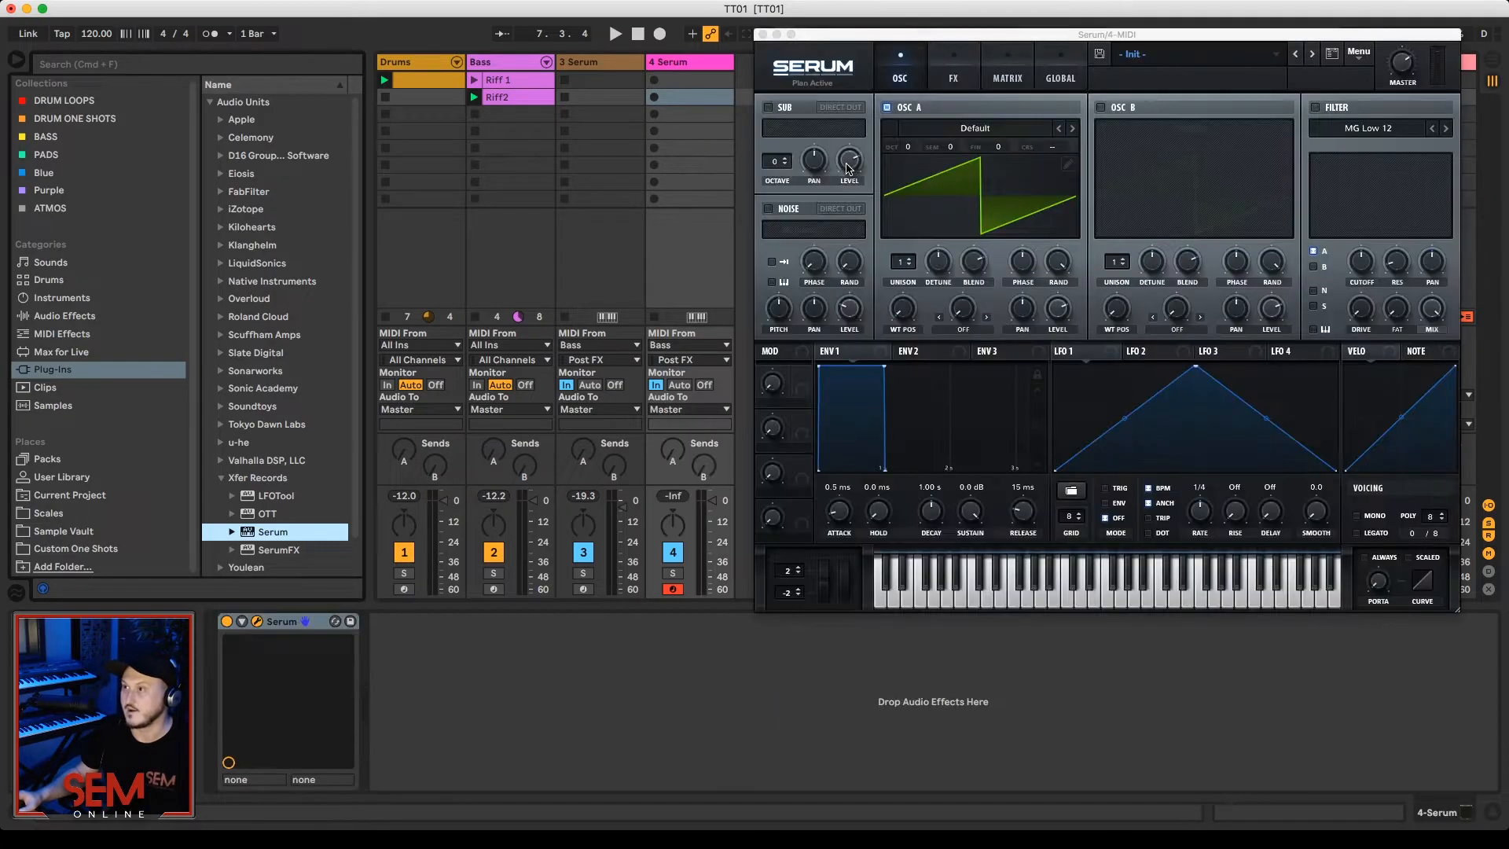
left_click(1195, 57)
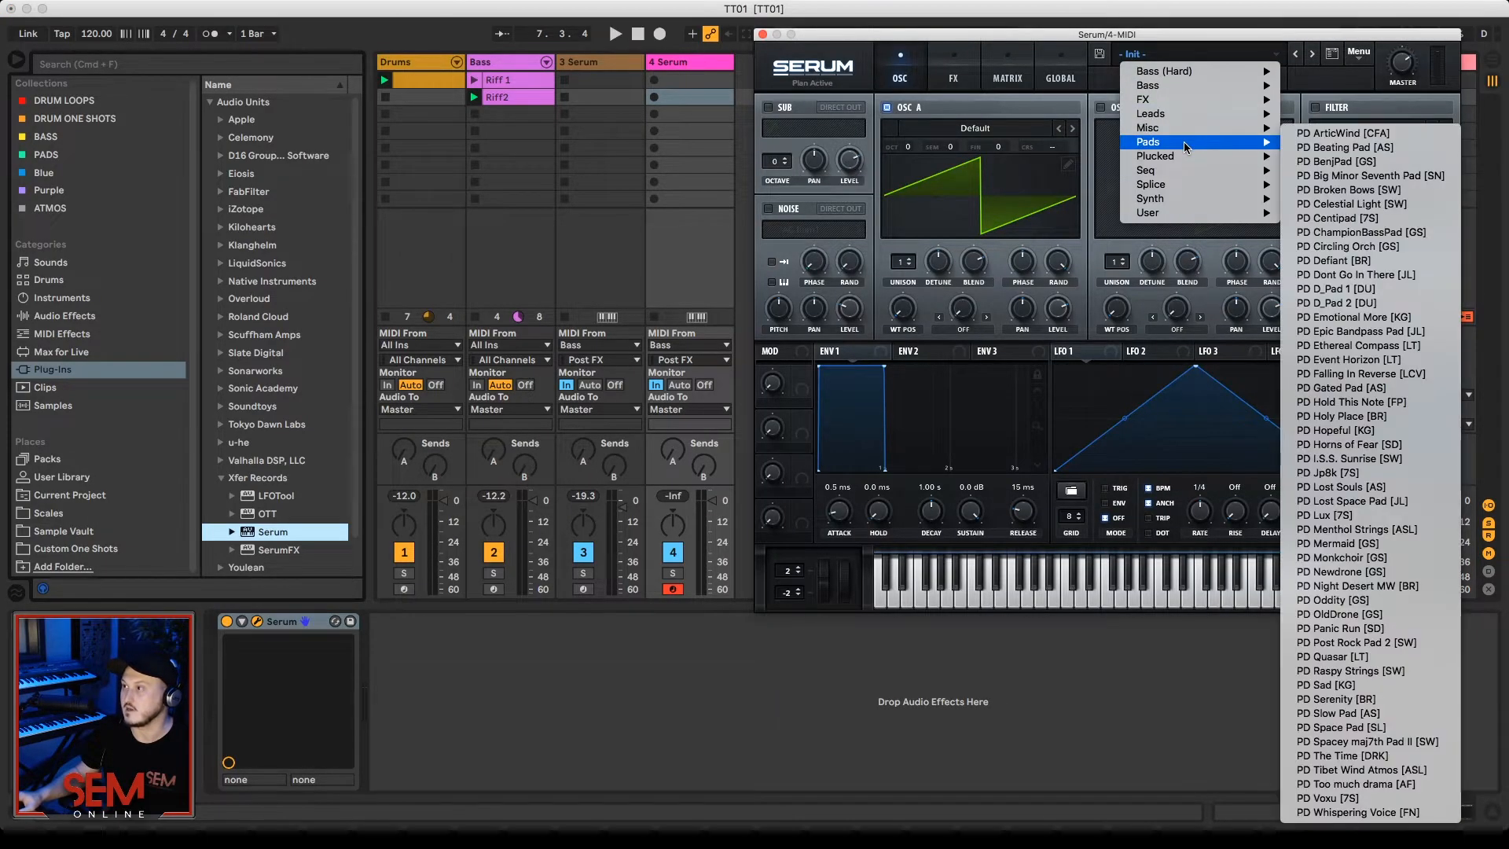
mouse_move(1185, 115)
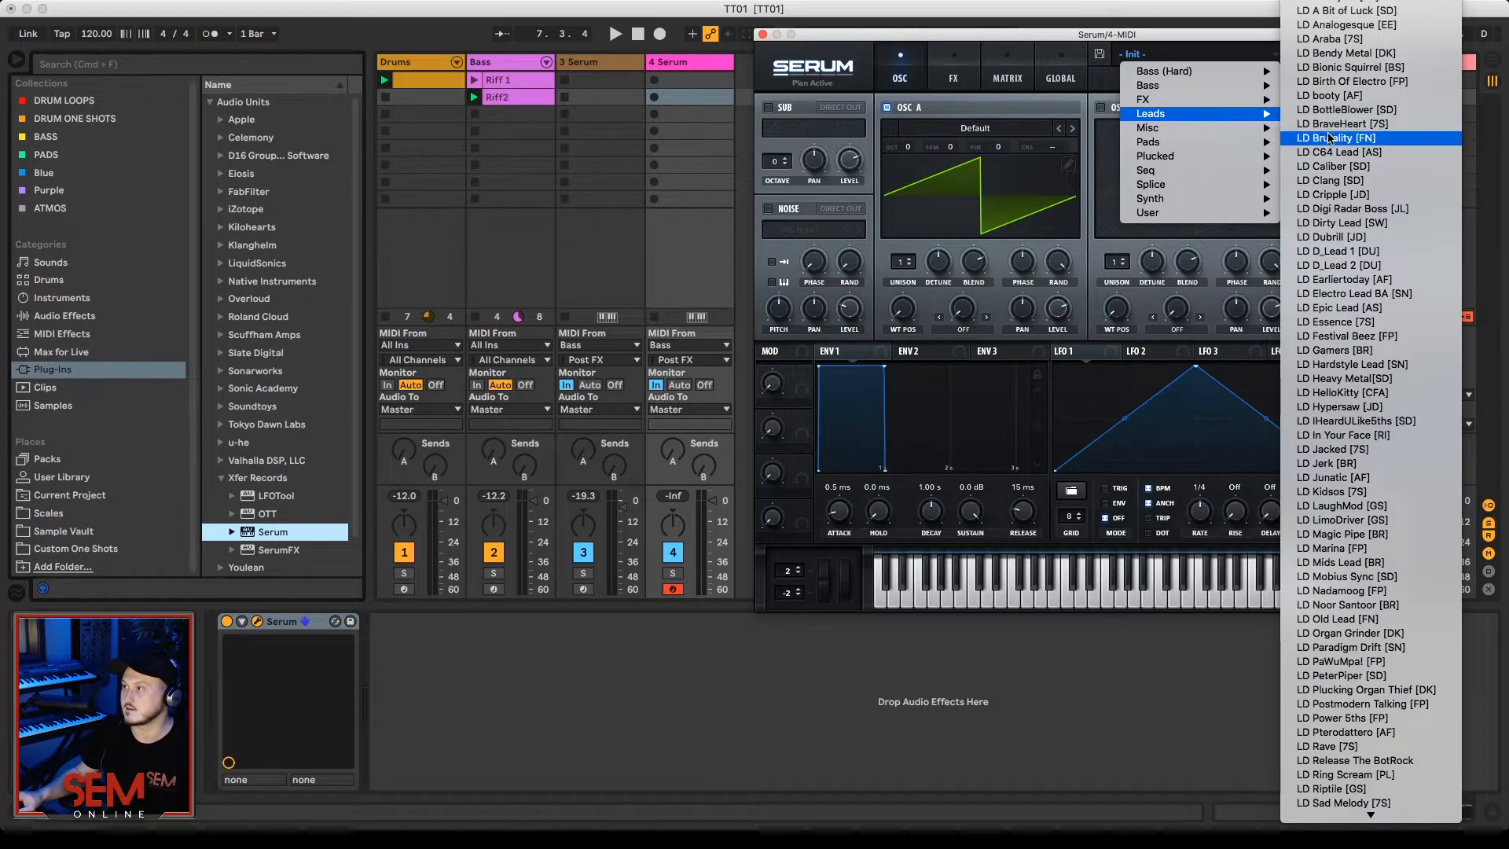
left_click(1375, 308)
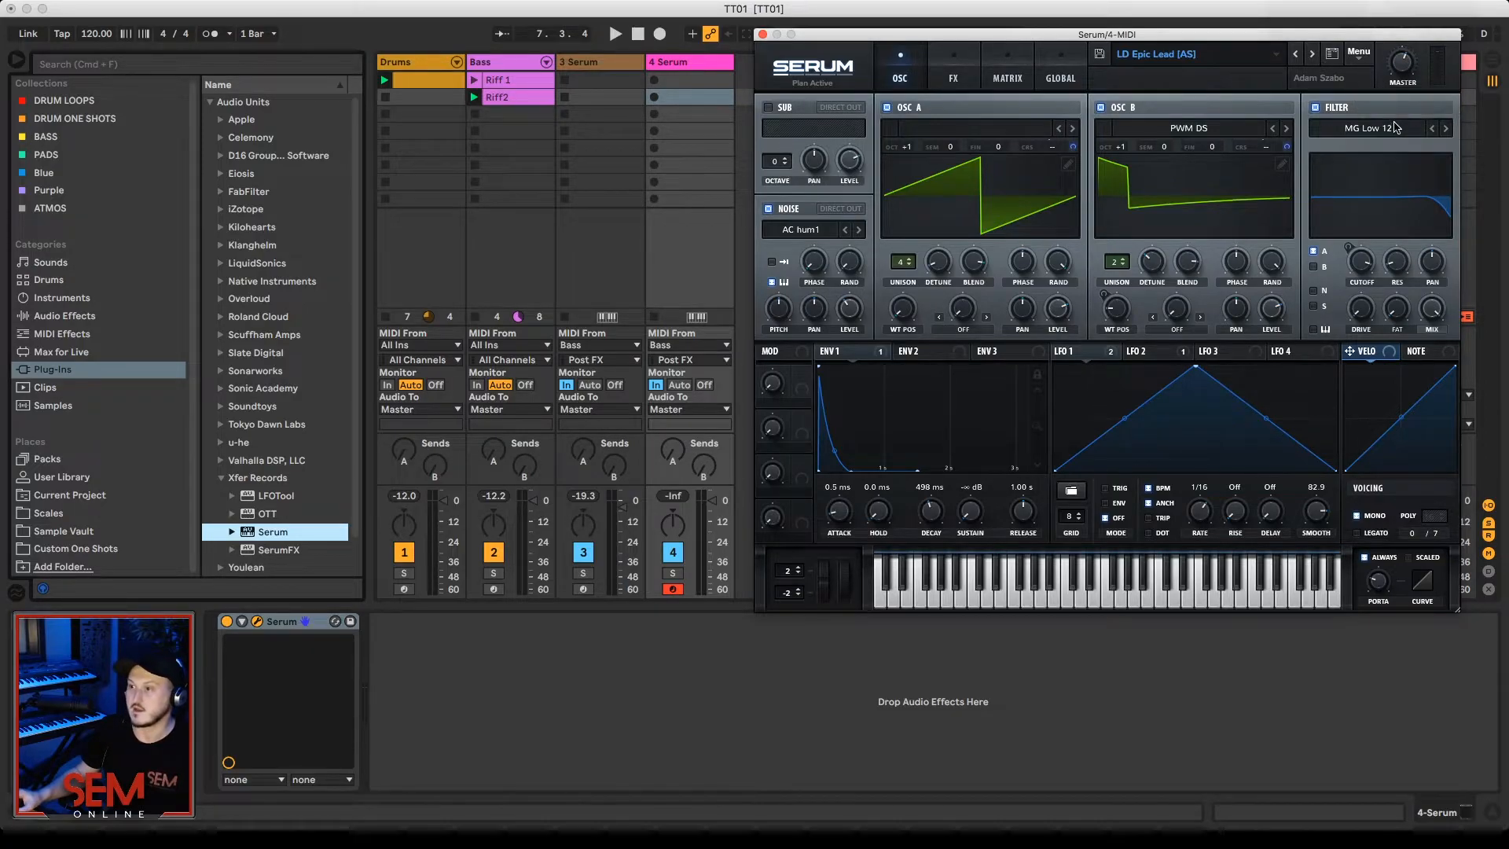
key("space")
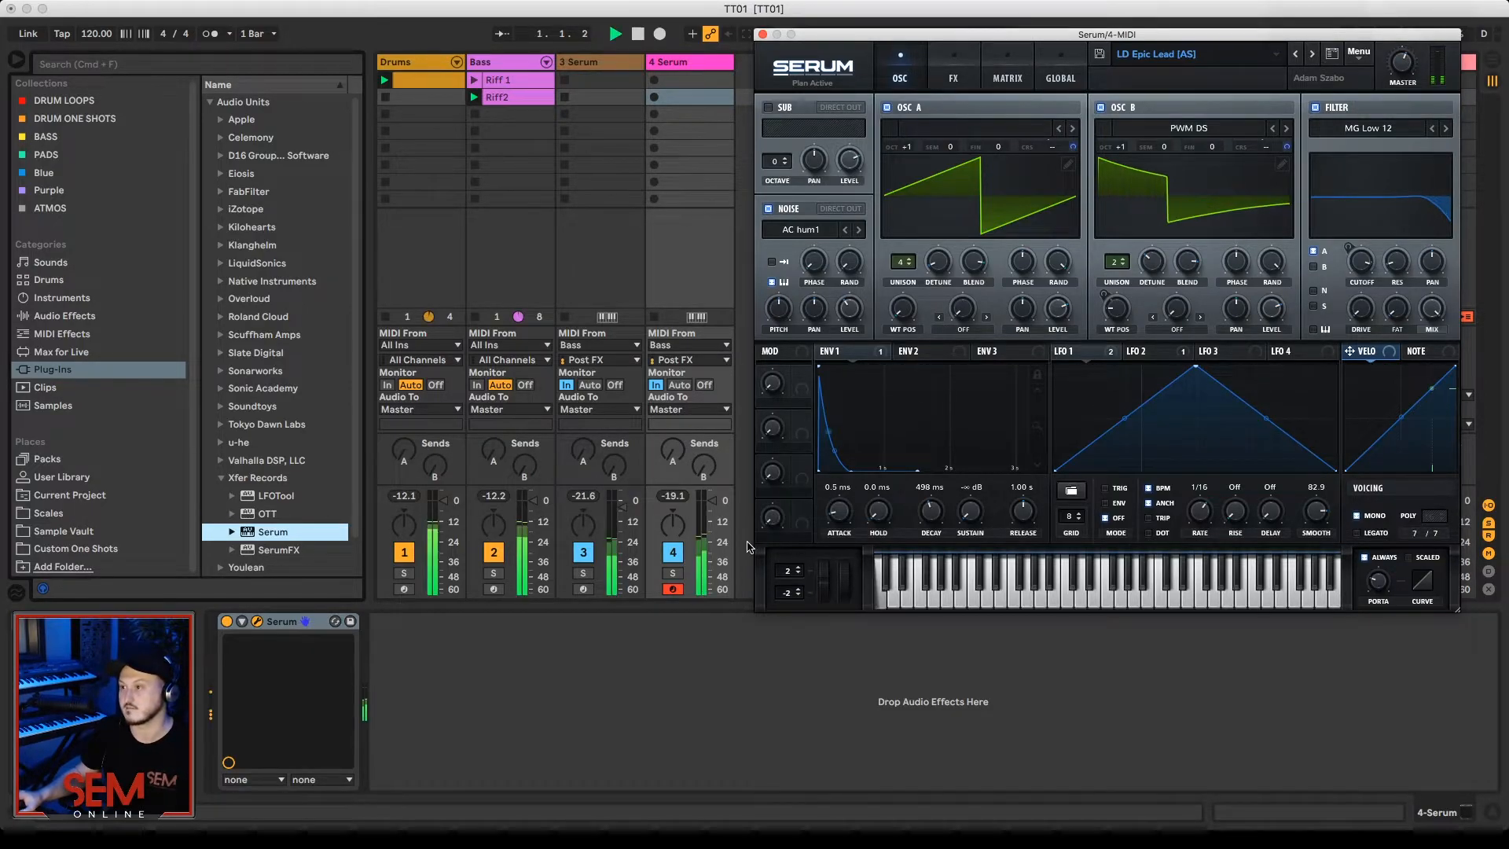
key("space")
Step: Set the lead's oscillator A octave to +3 and lower the lead track's volume slightly during playback
mouse_move(909, 152)
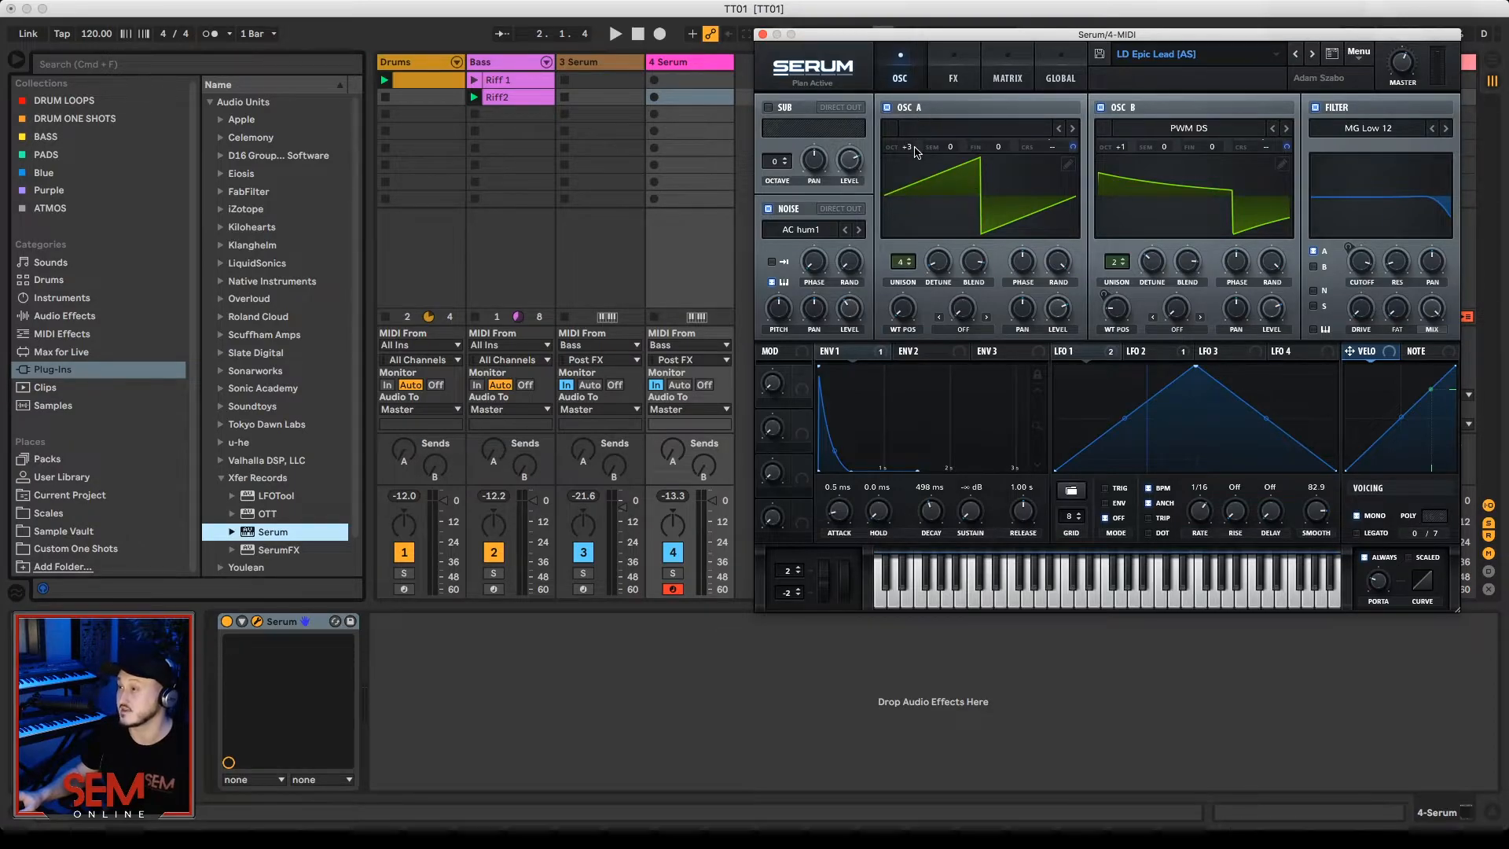
key("space")
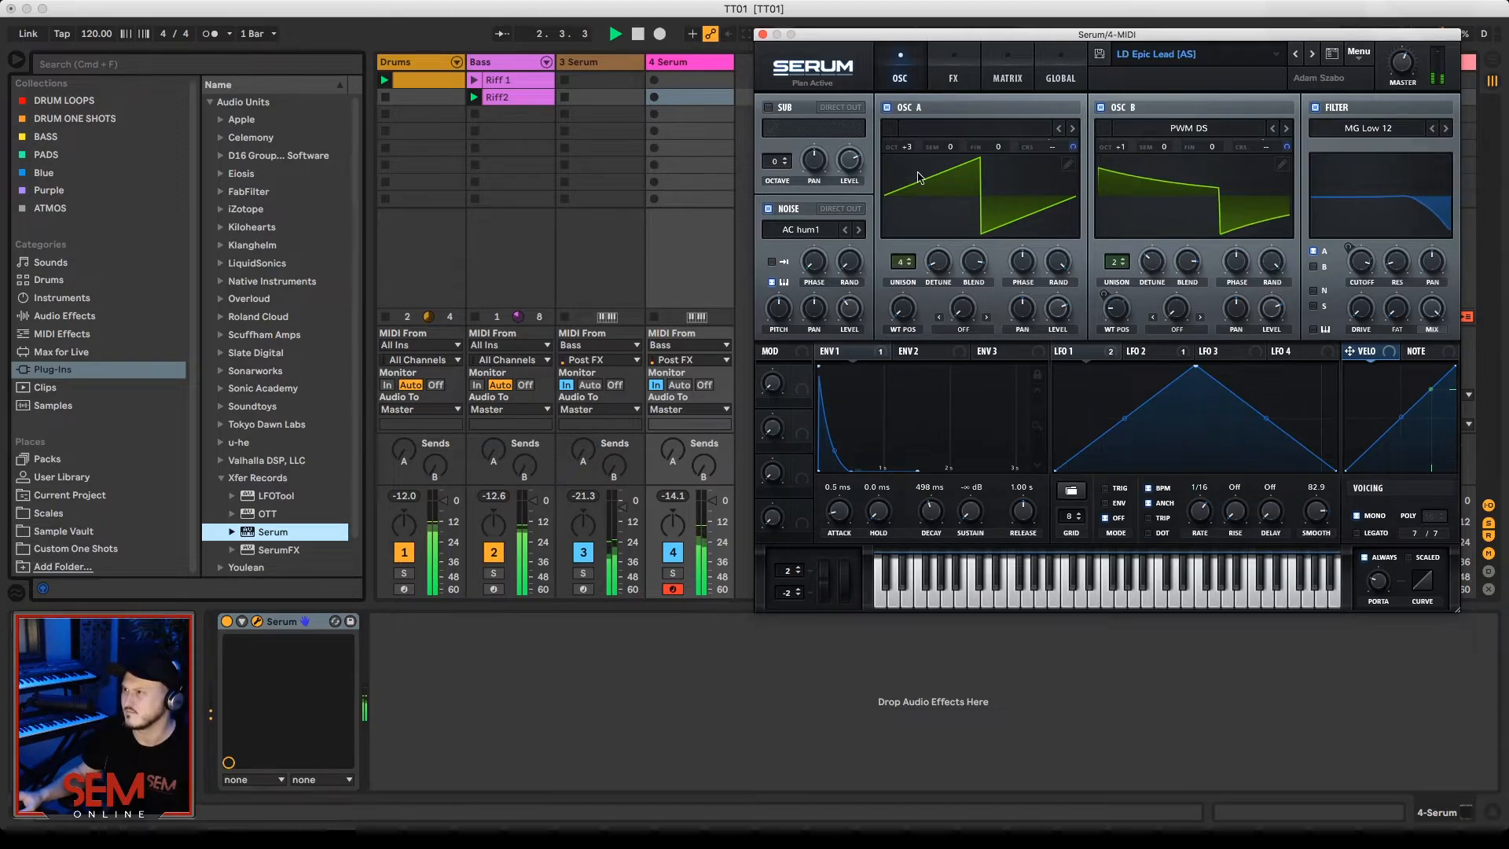
left_click_drag(712, 501, 712, 509)
key("space")
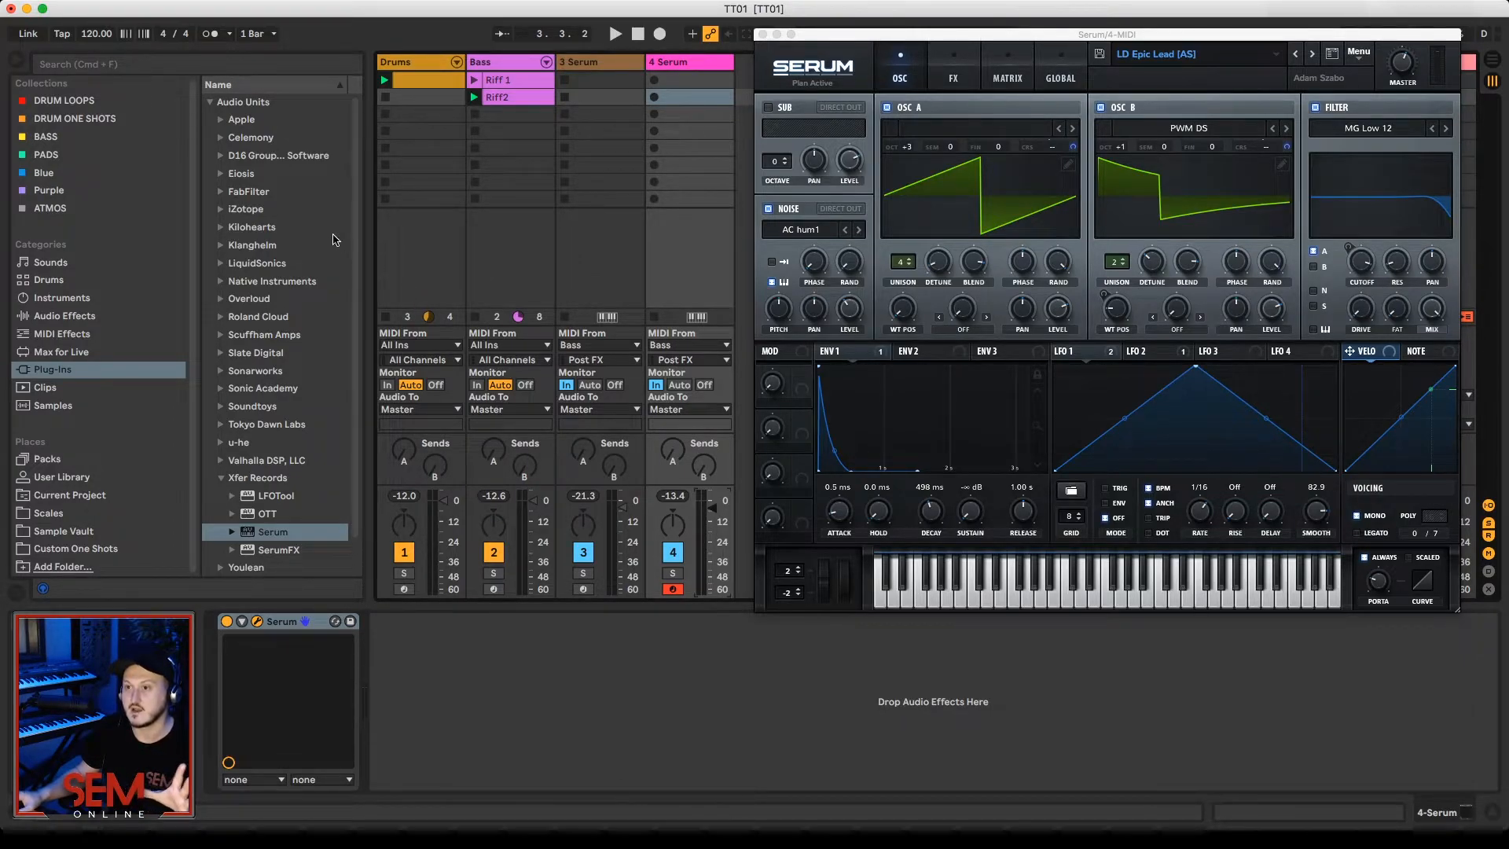
Step: Add a Pitch effect followed by the C Minor scale effect before Serum on the lead track, and play the result
left_click(83, 336)
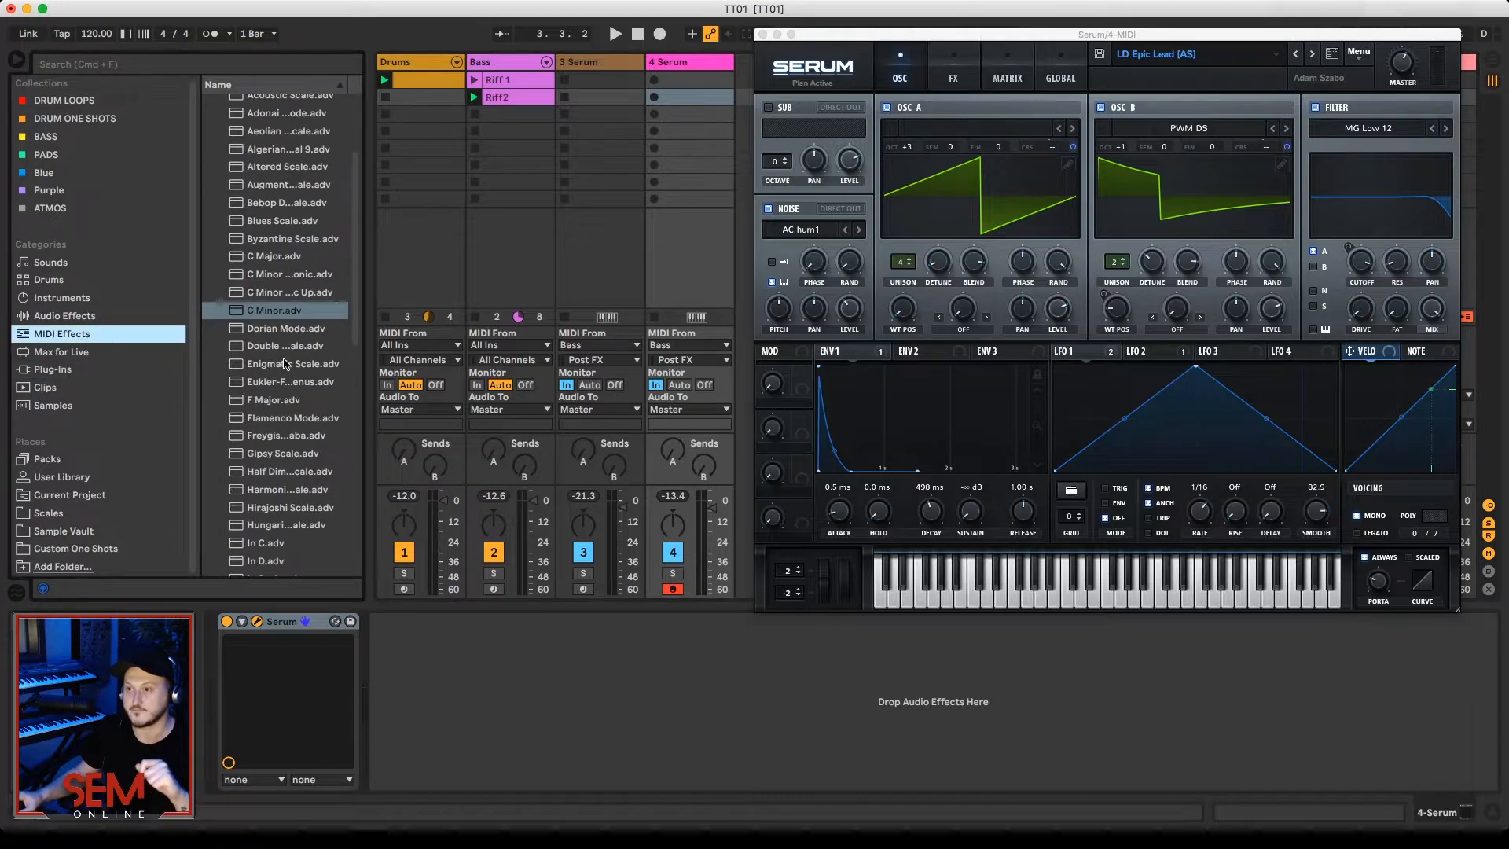
left_click_drag(270, 313, 225, 685)
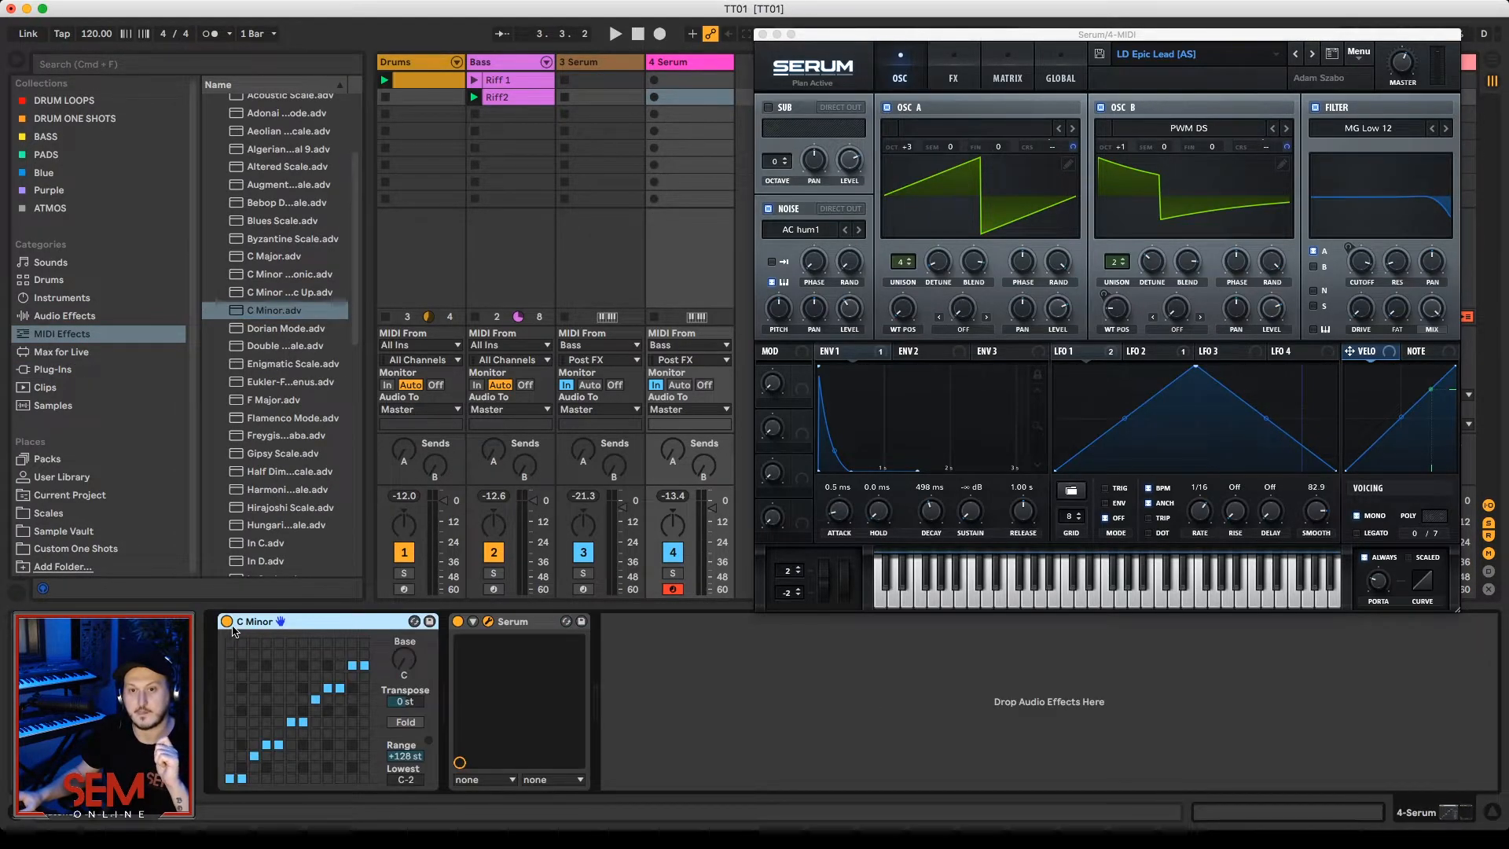
scroll(252, 279, "up", 4)
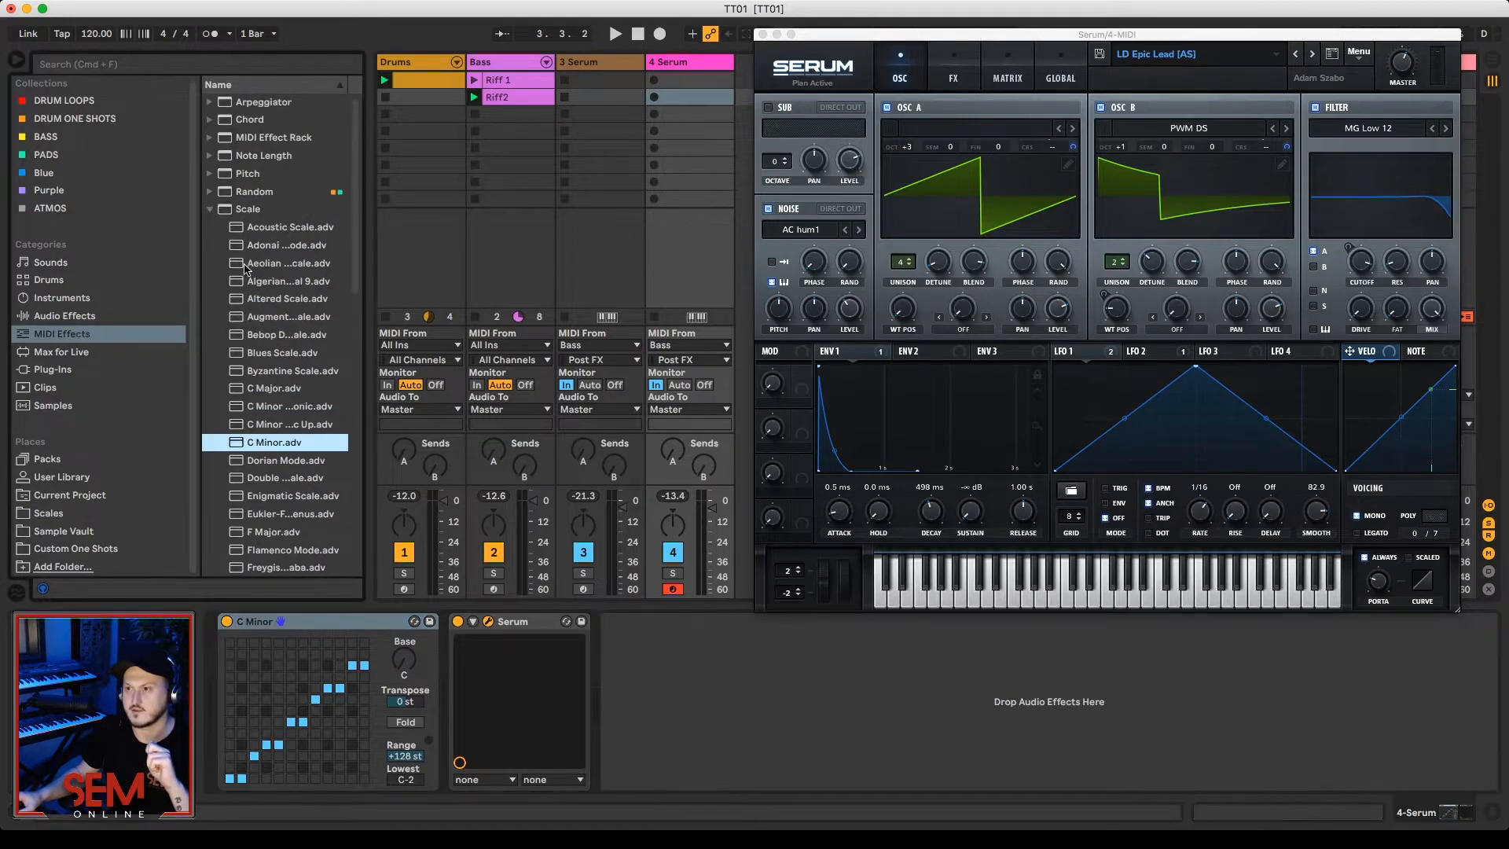
left_click(211, 210)
left_click_drag(233, 177, 212, 693)
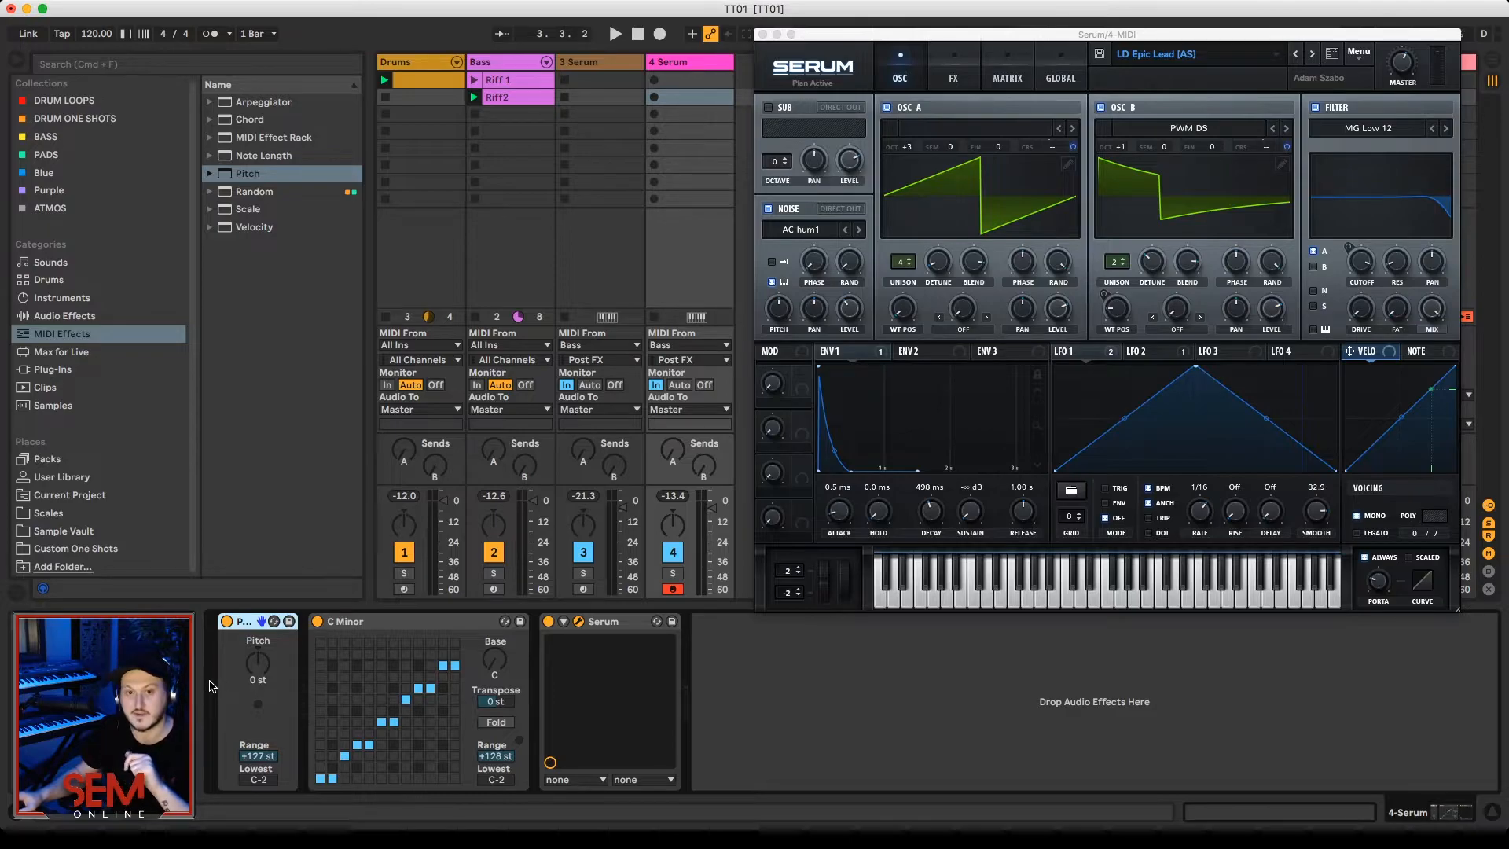
key("space")
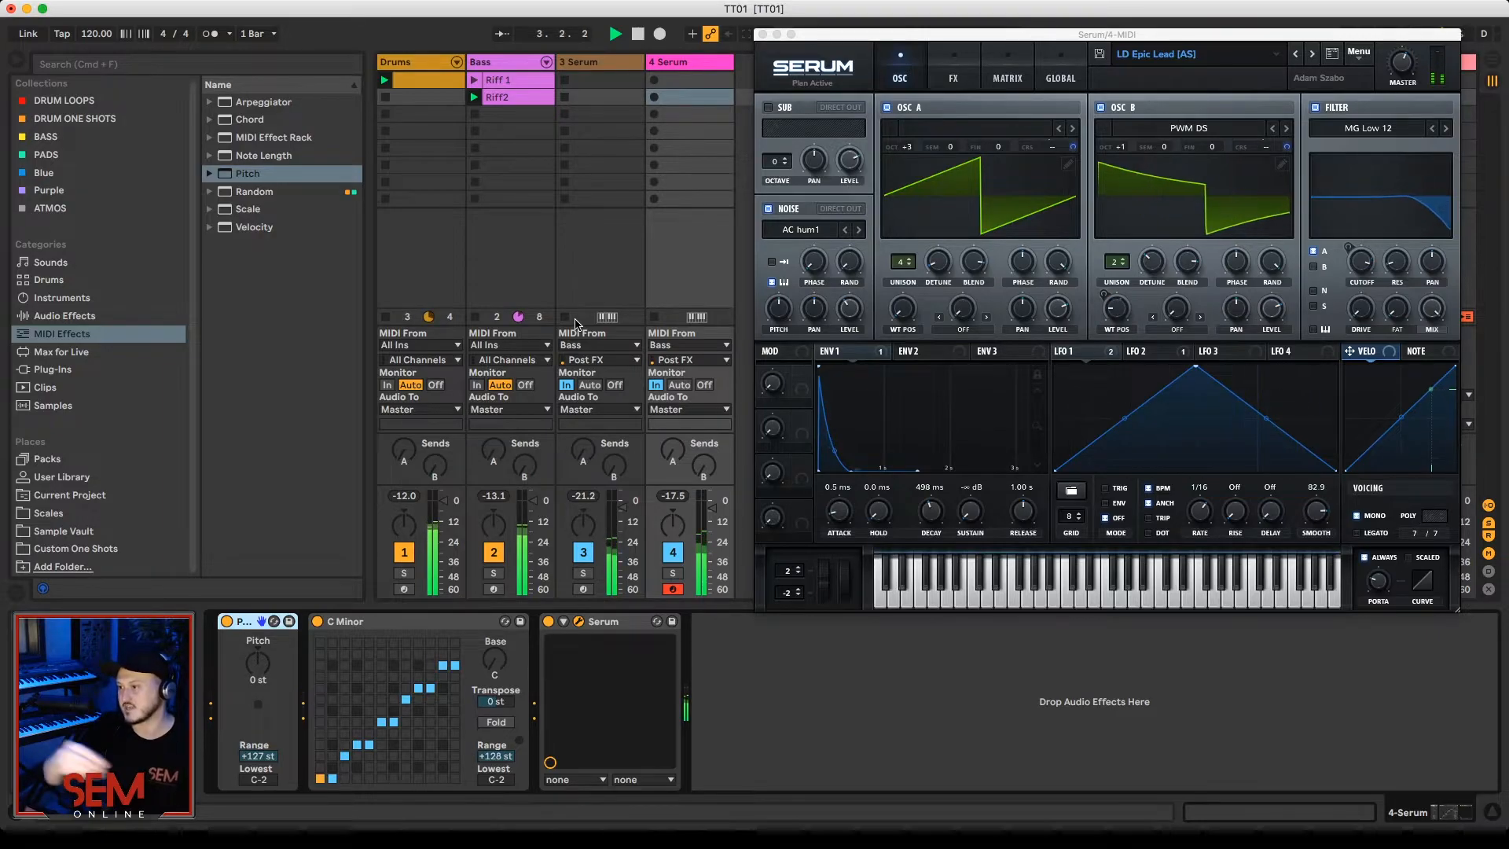
key("space")
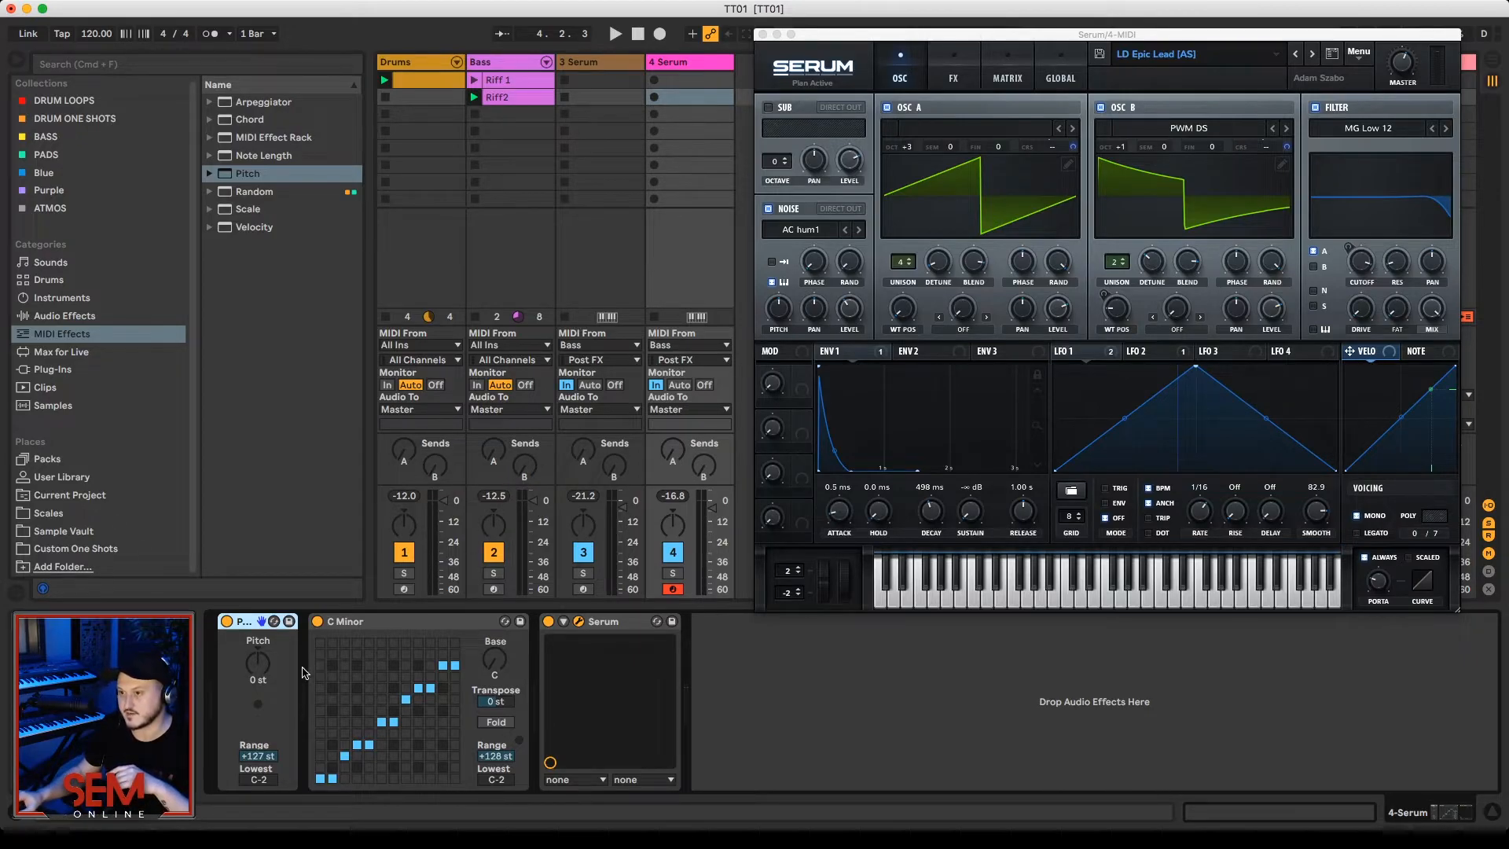
Step: Audition the lead with the Pitch effect set to +3 st and then +7 st
left_click(265, 666)
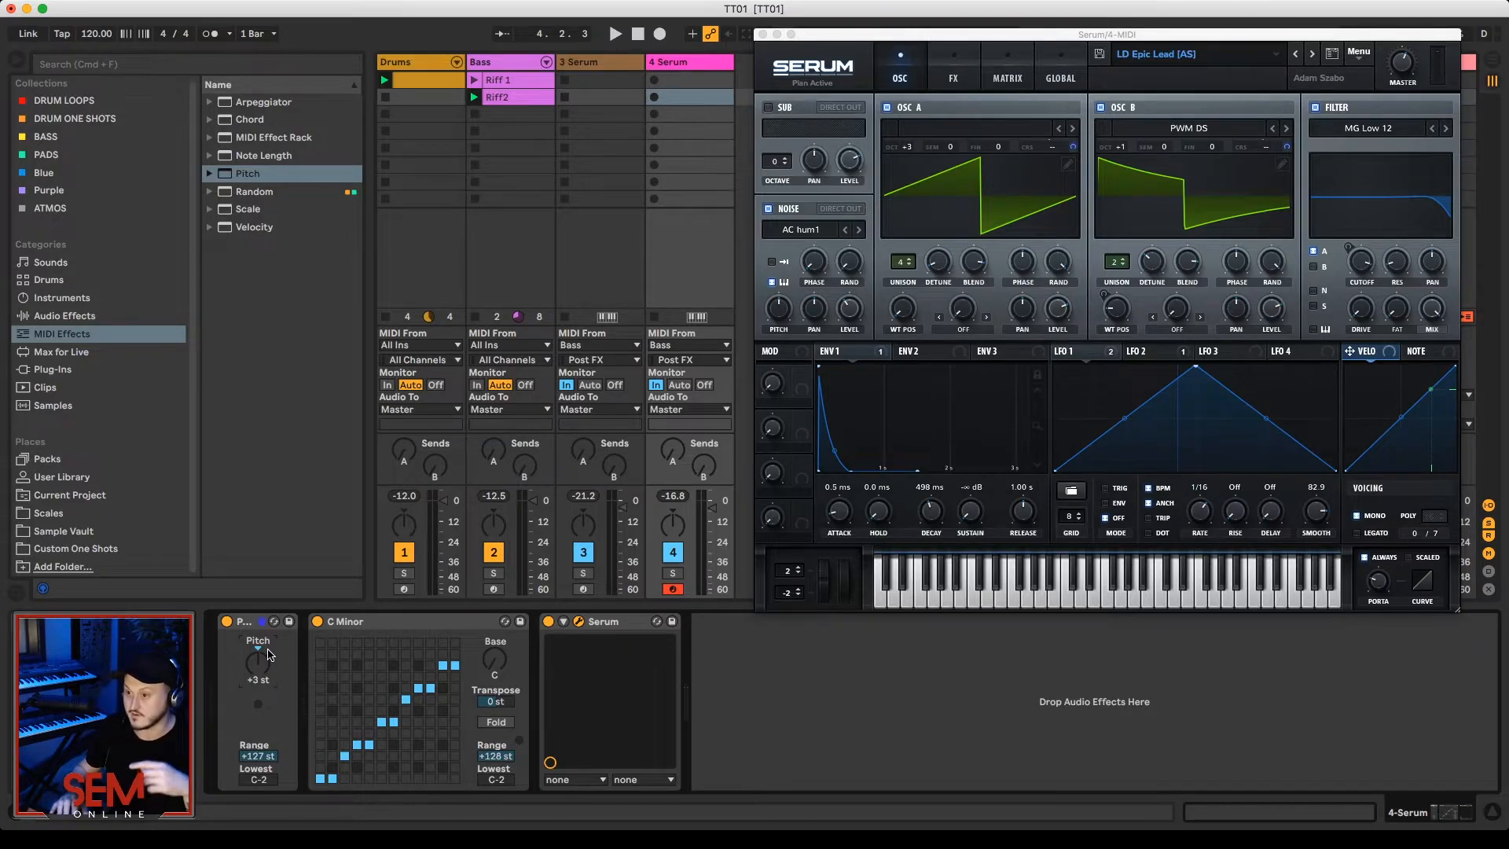
key("space")
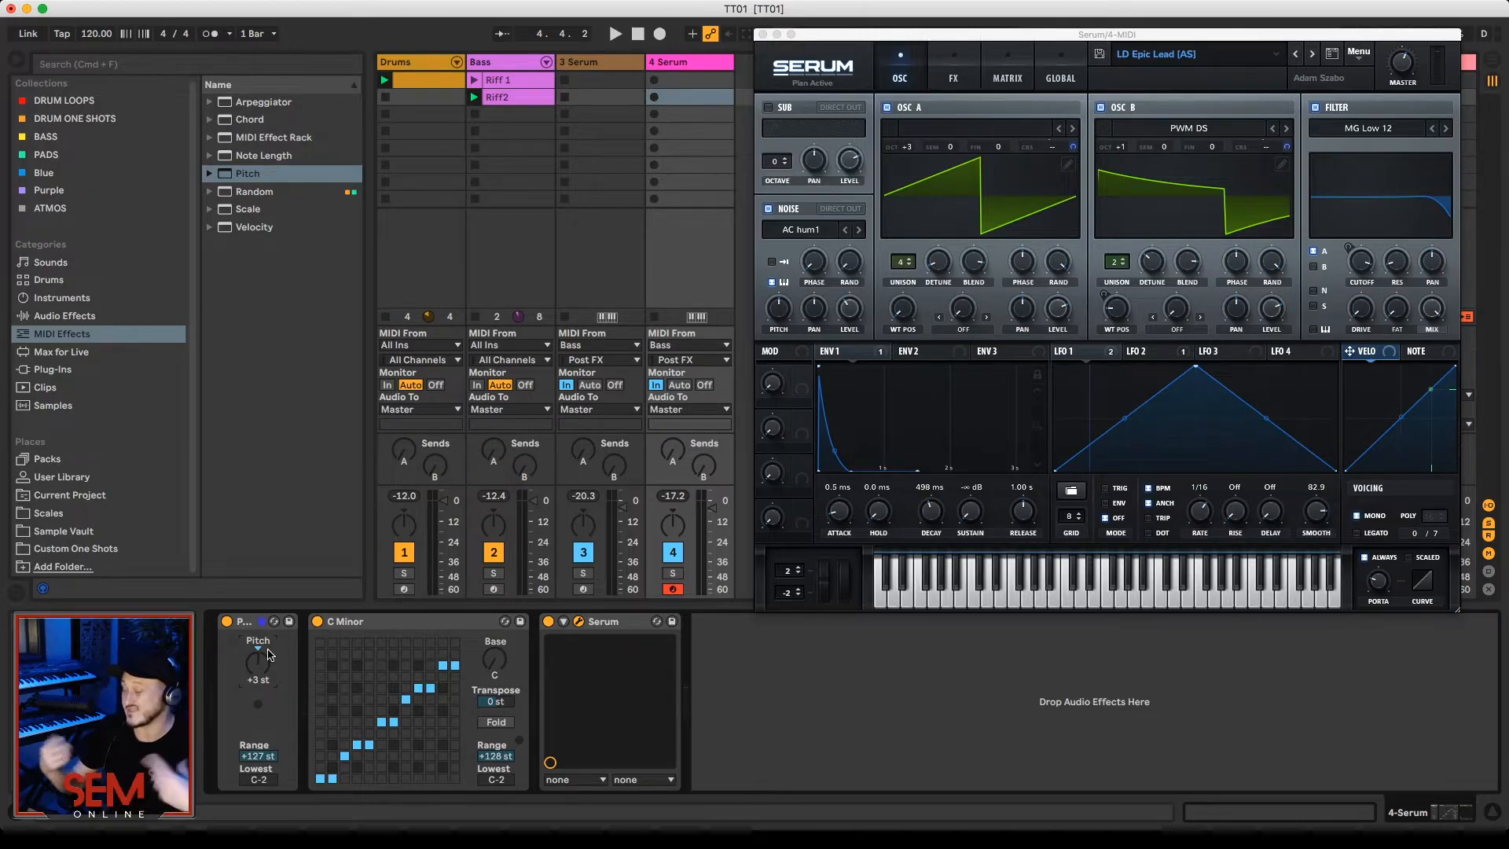
scroll(268, 655, "up", 4)
key("space")
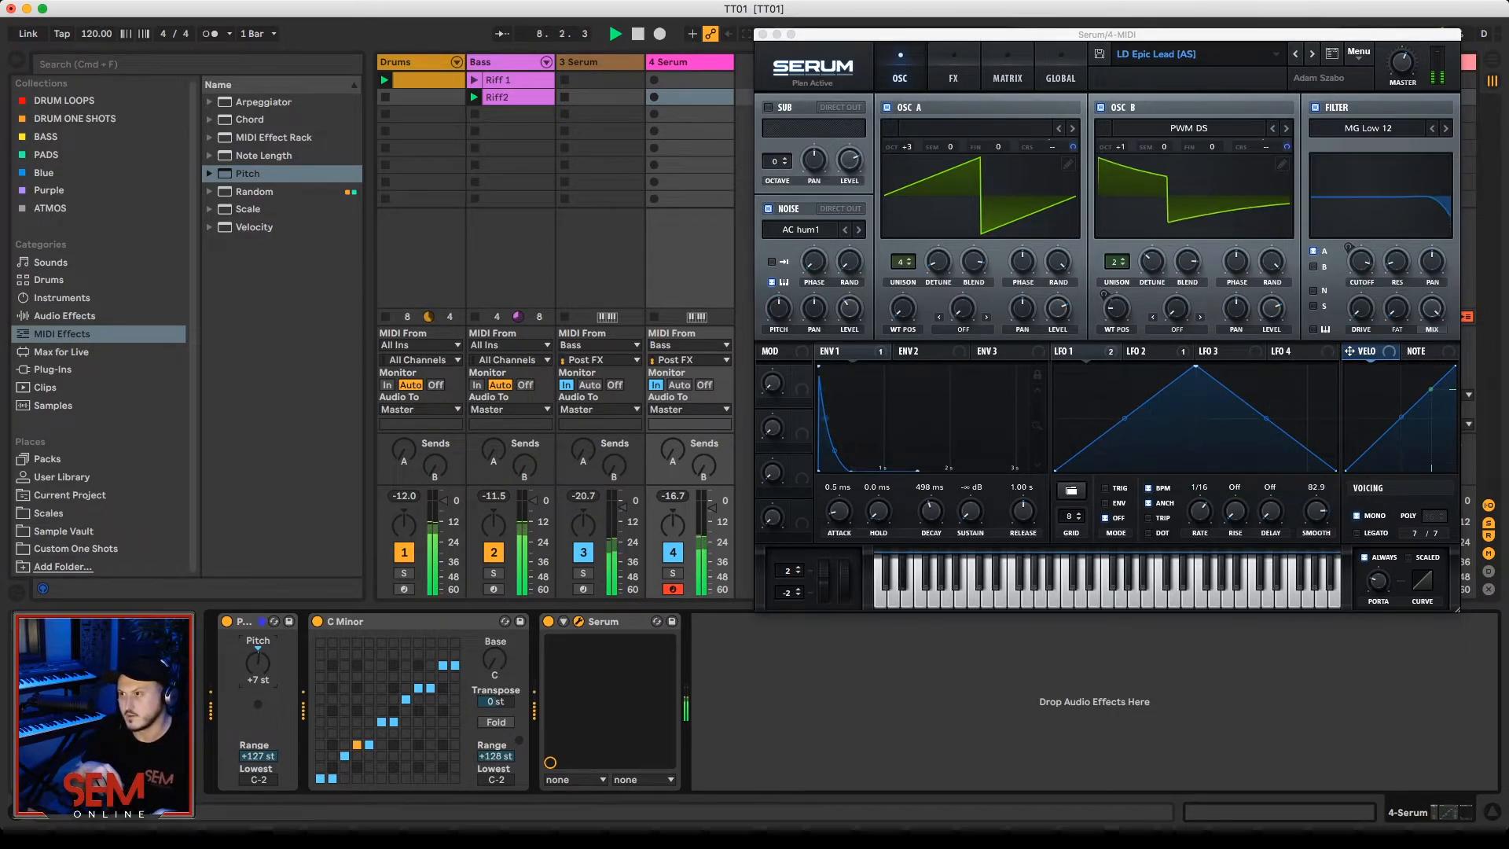
key("space")
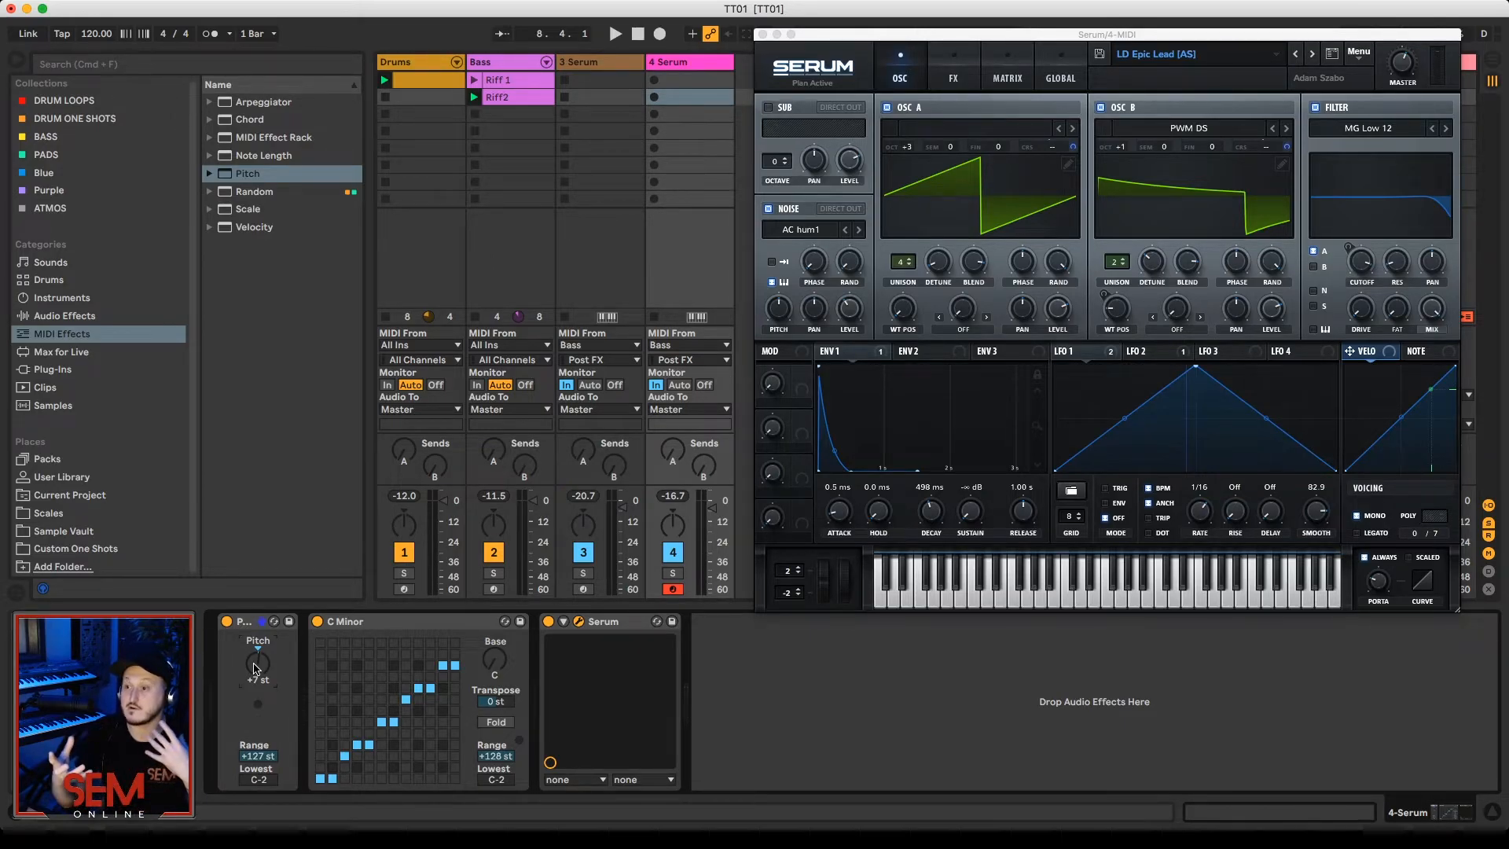
Step: Compare the lead at Pitch values of +5, +3 and +7 st during playback, and settle on +5 st
type("5")
key("Return")
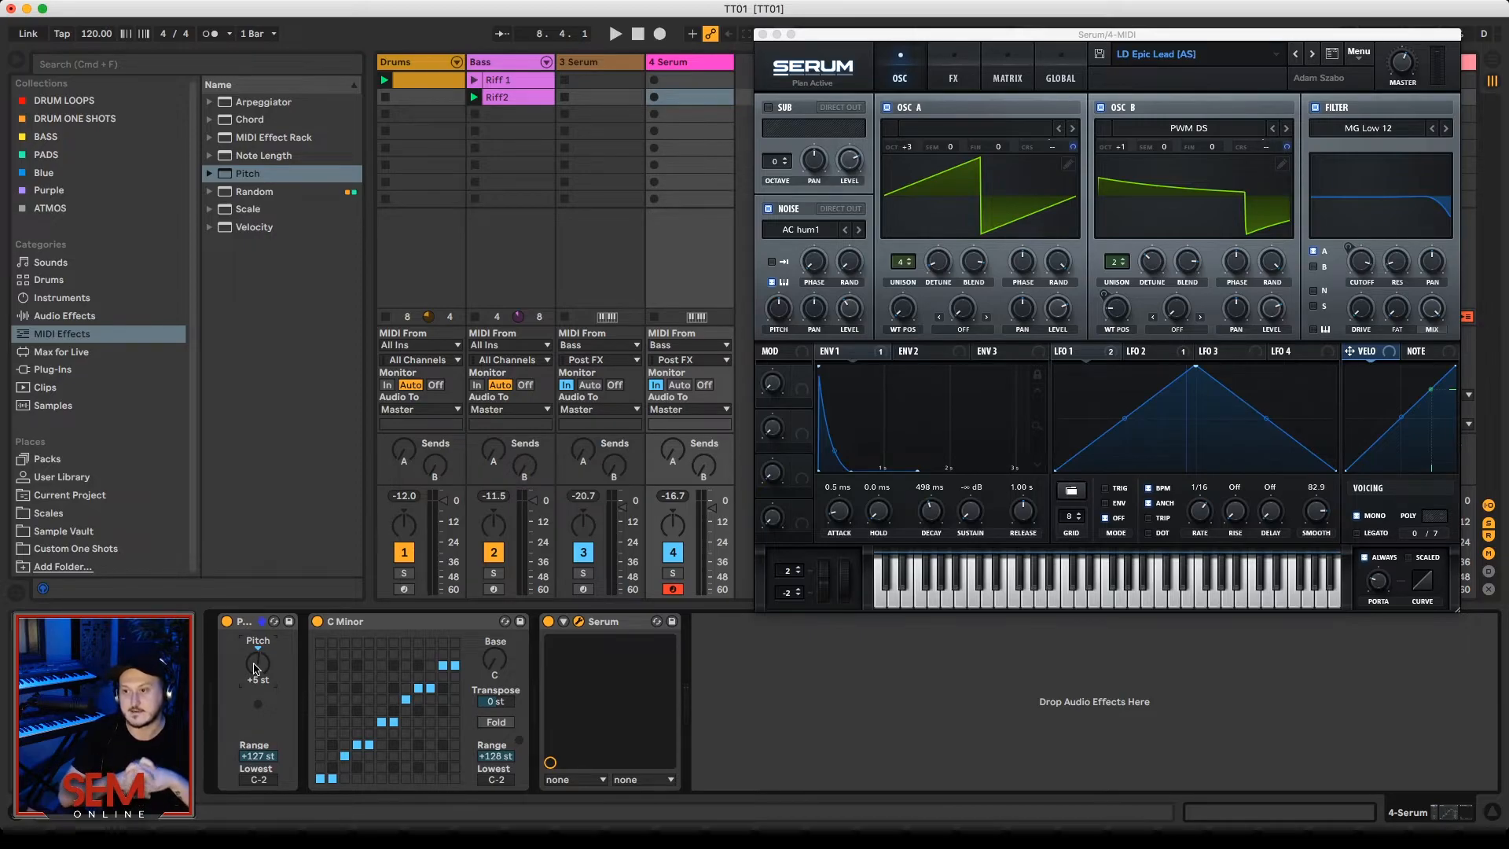
key("space")
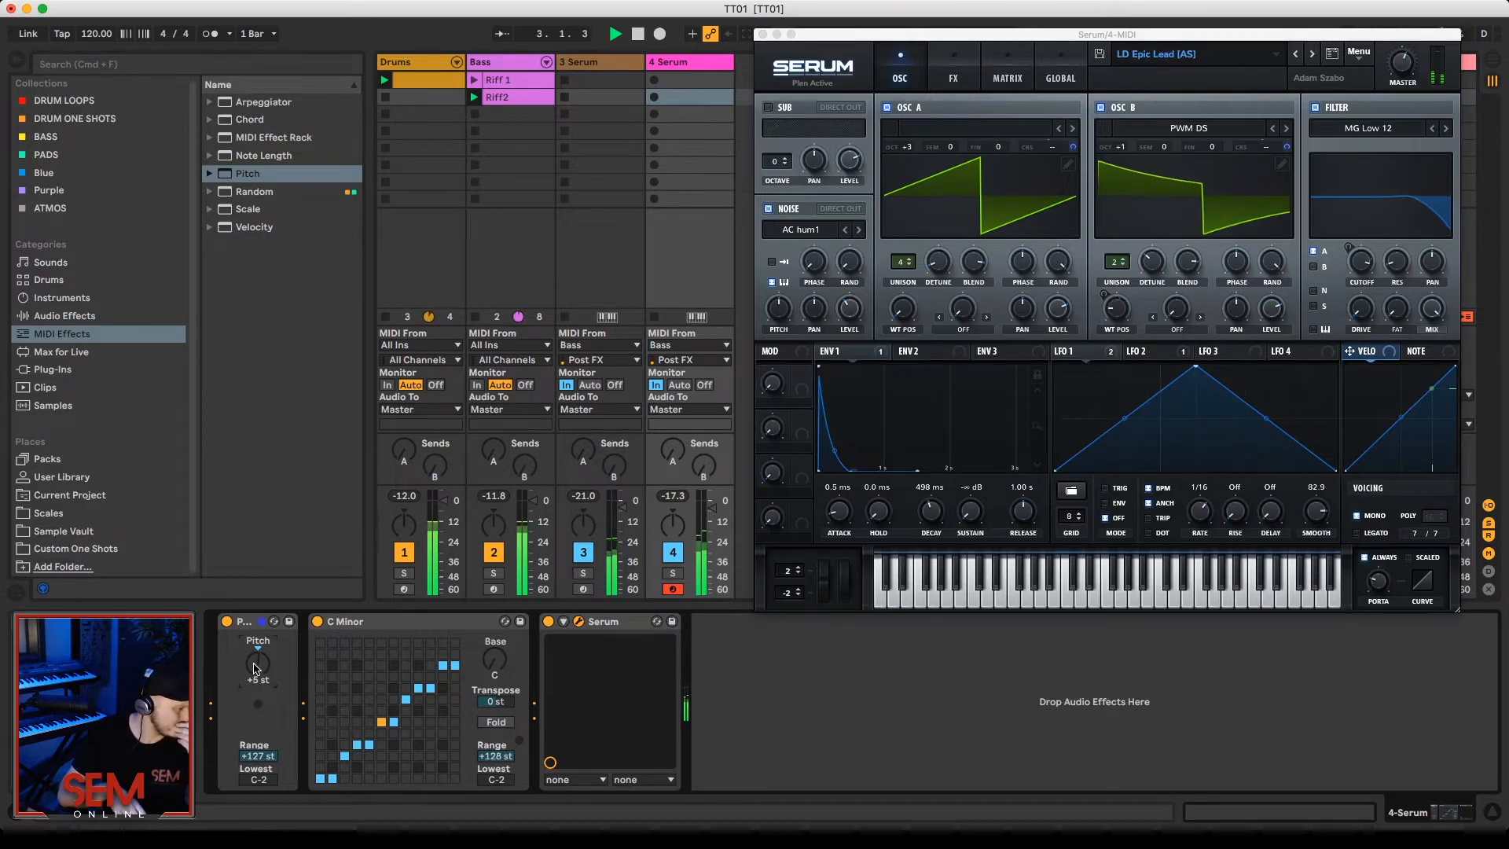
left_click_drag(254, 668, 254, 669)
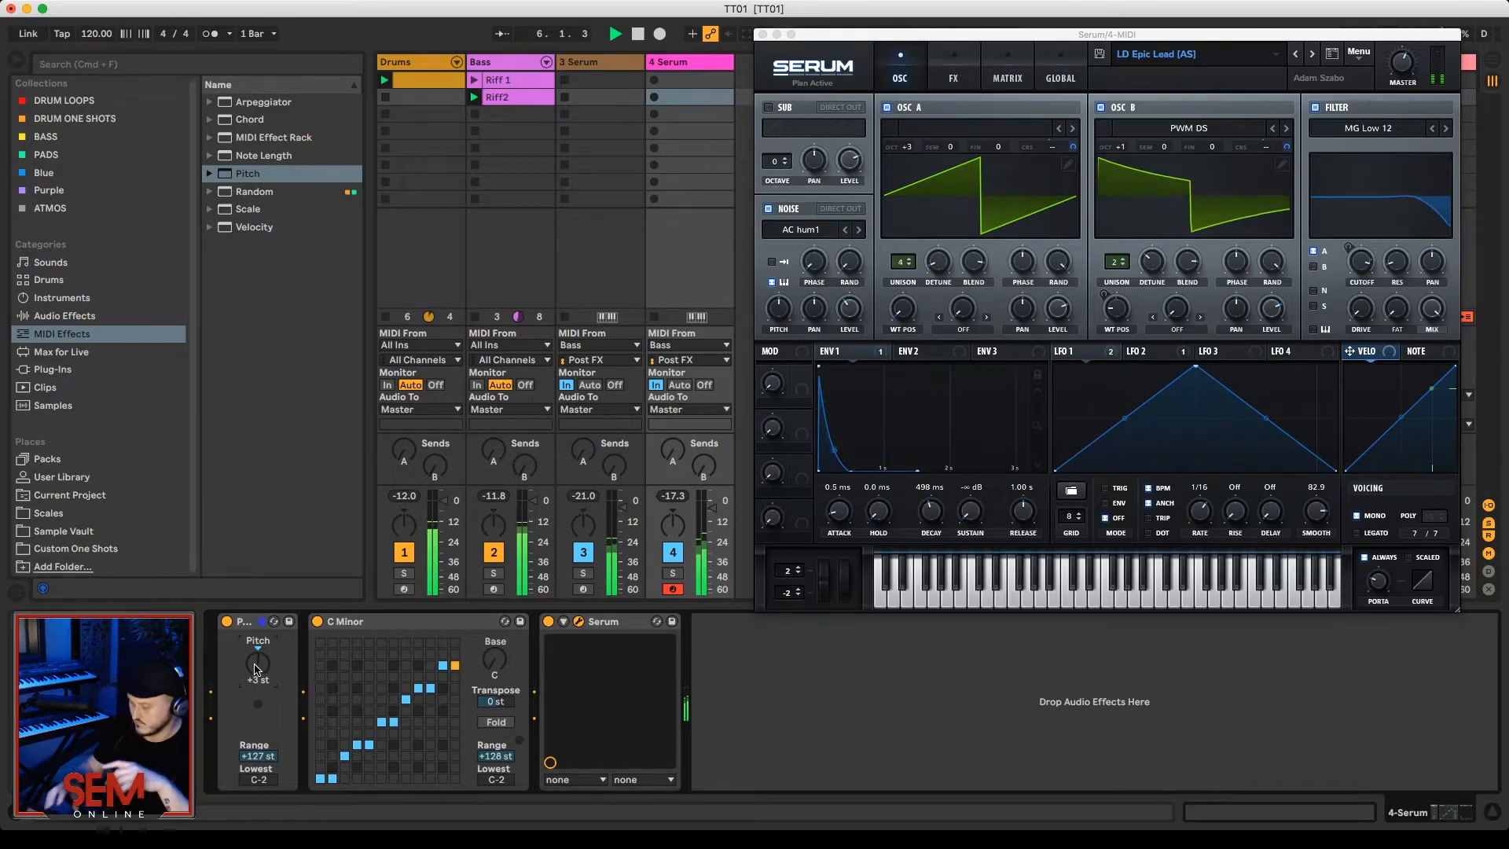
type("7")
key("Return")
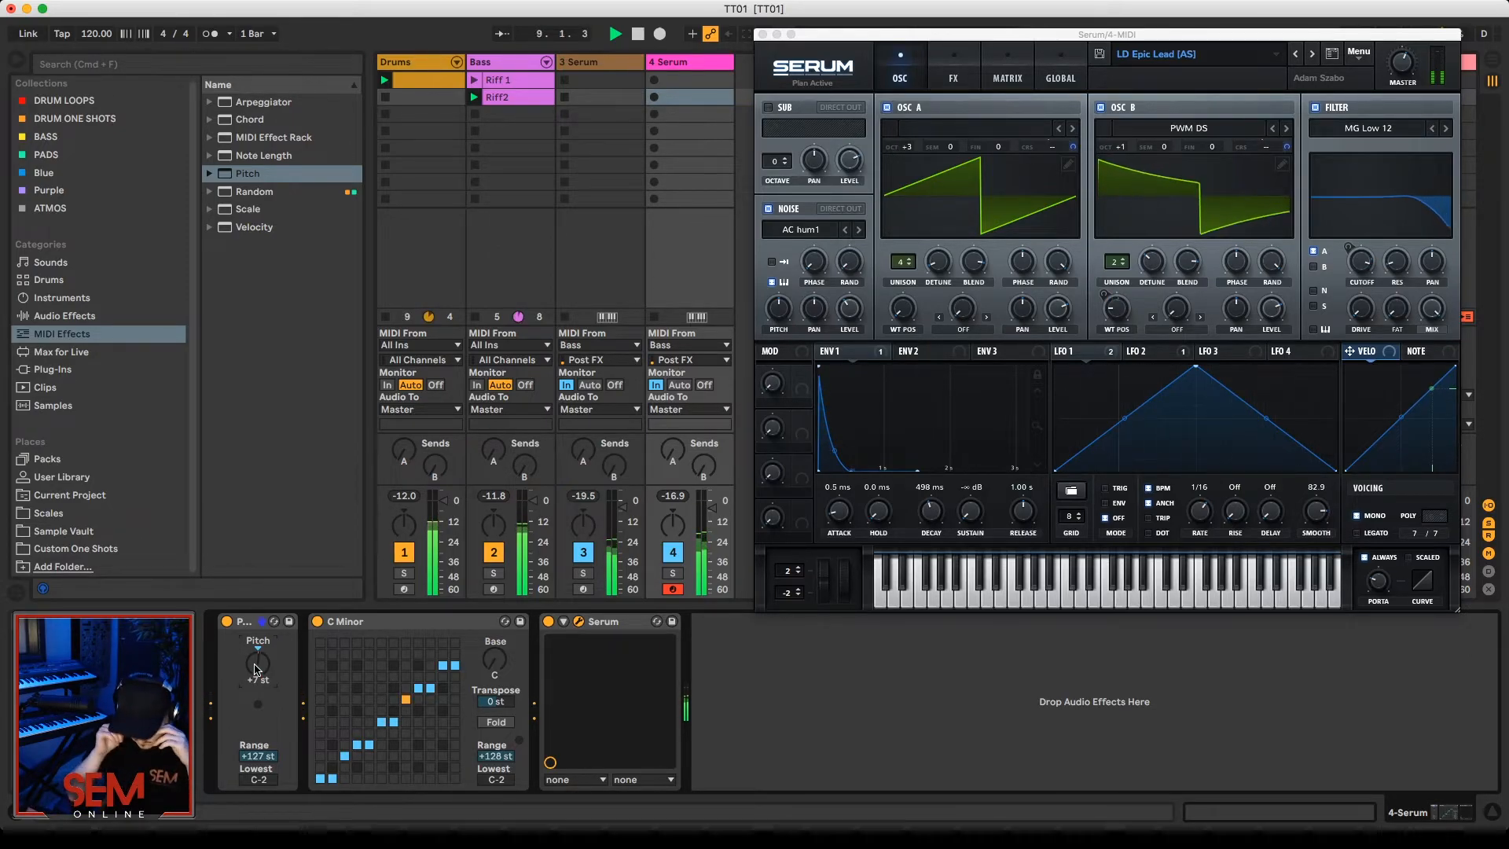
type("5")
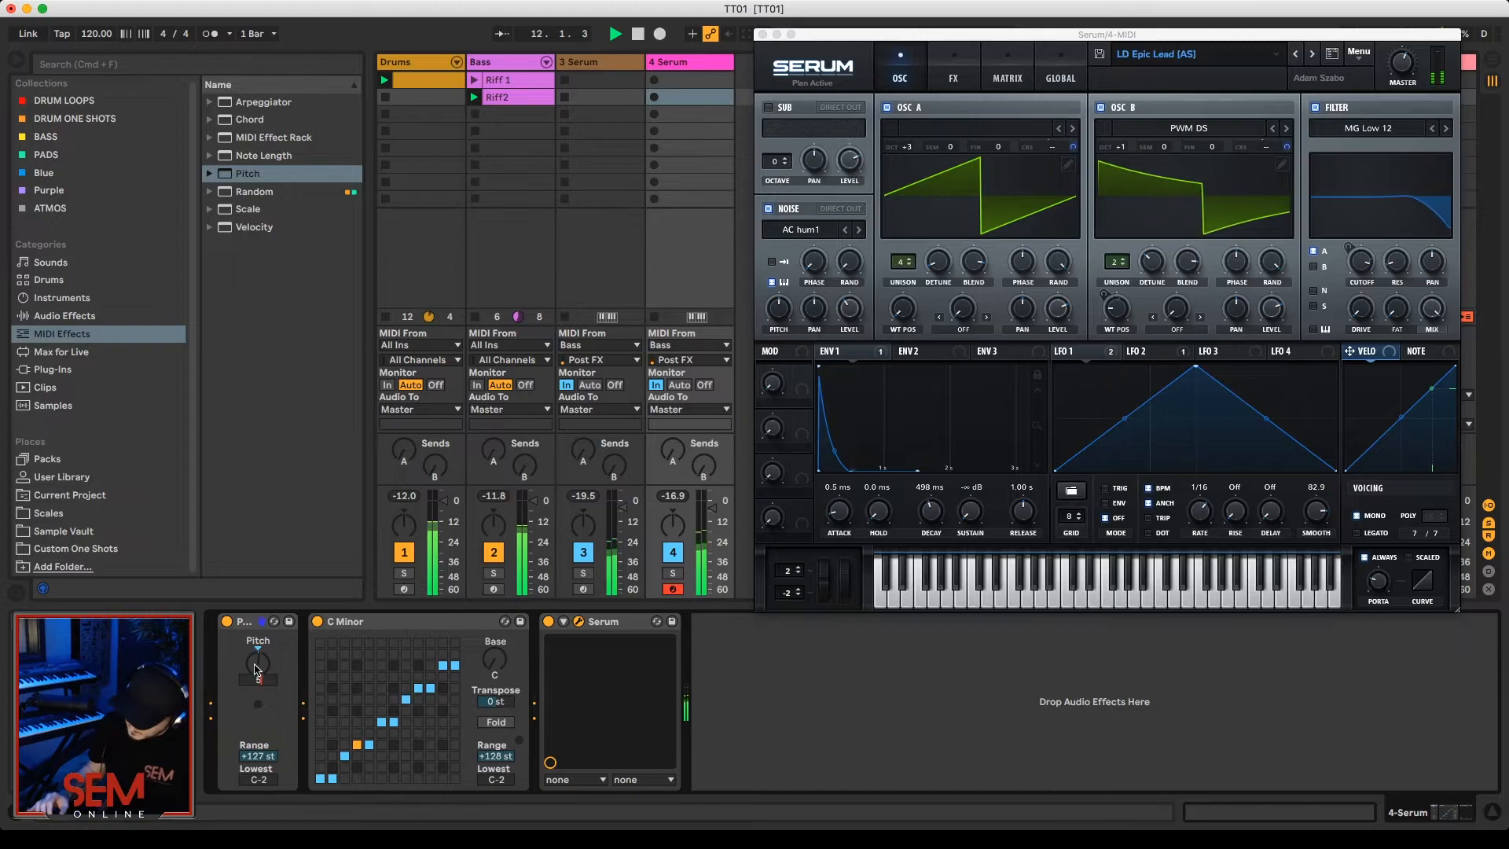
key("Return")
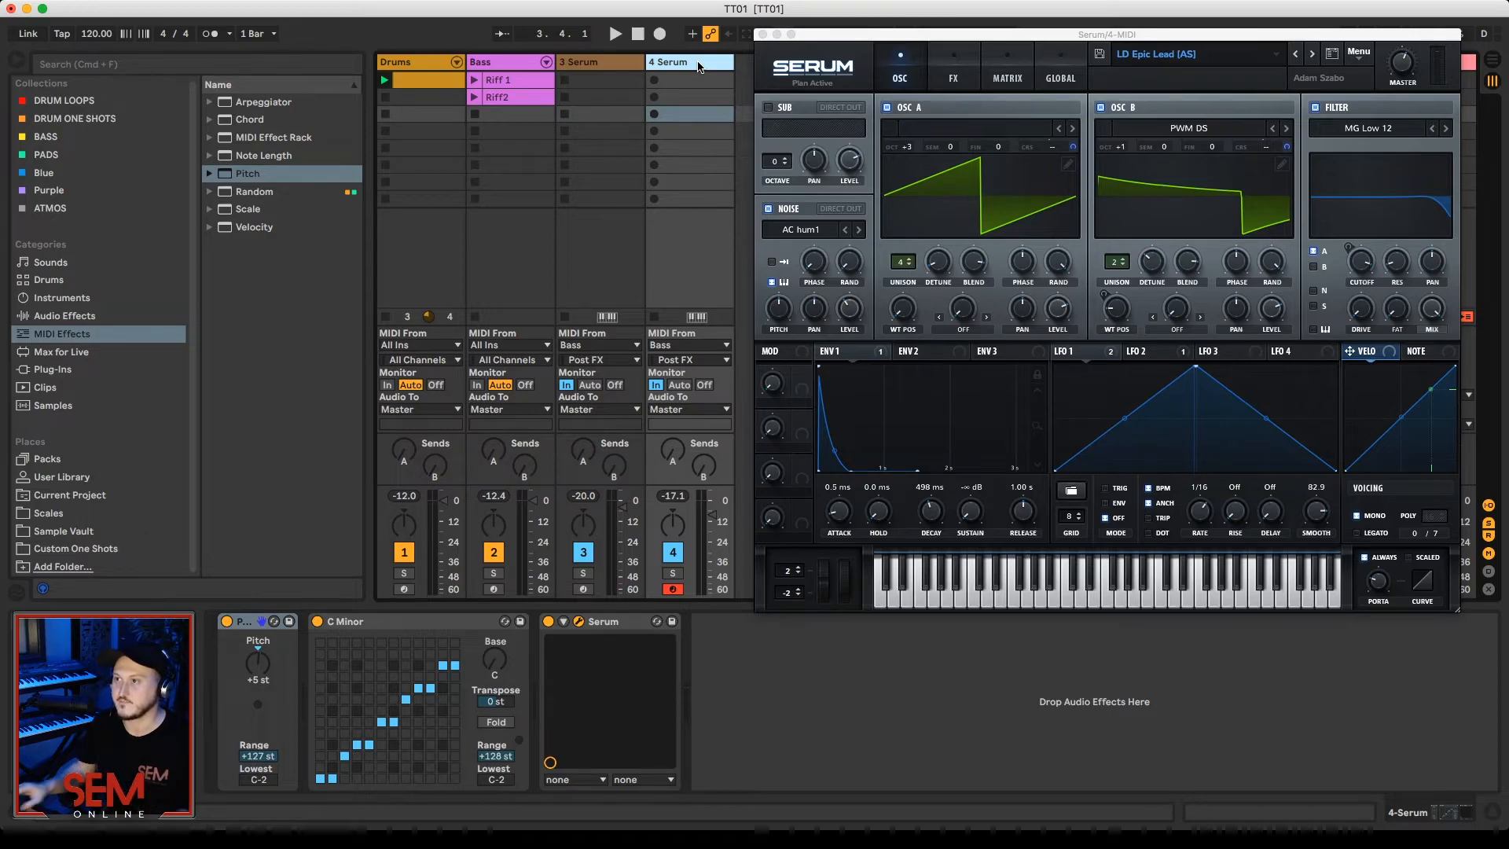
Step: Duplicate the Bass track's Riff 1 clip into the third slot and double its loop to two bars
left_click(507, 63)
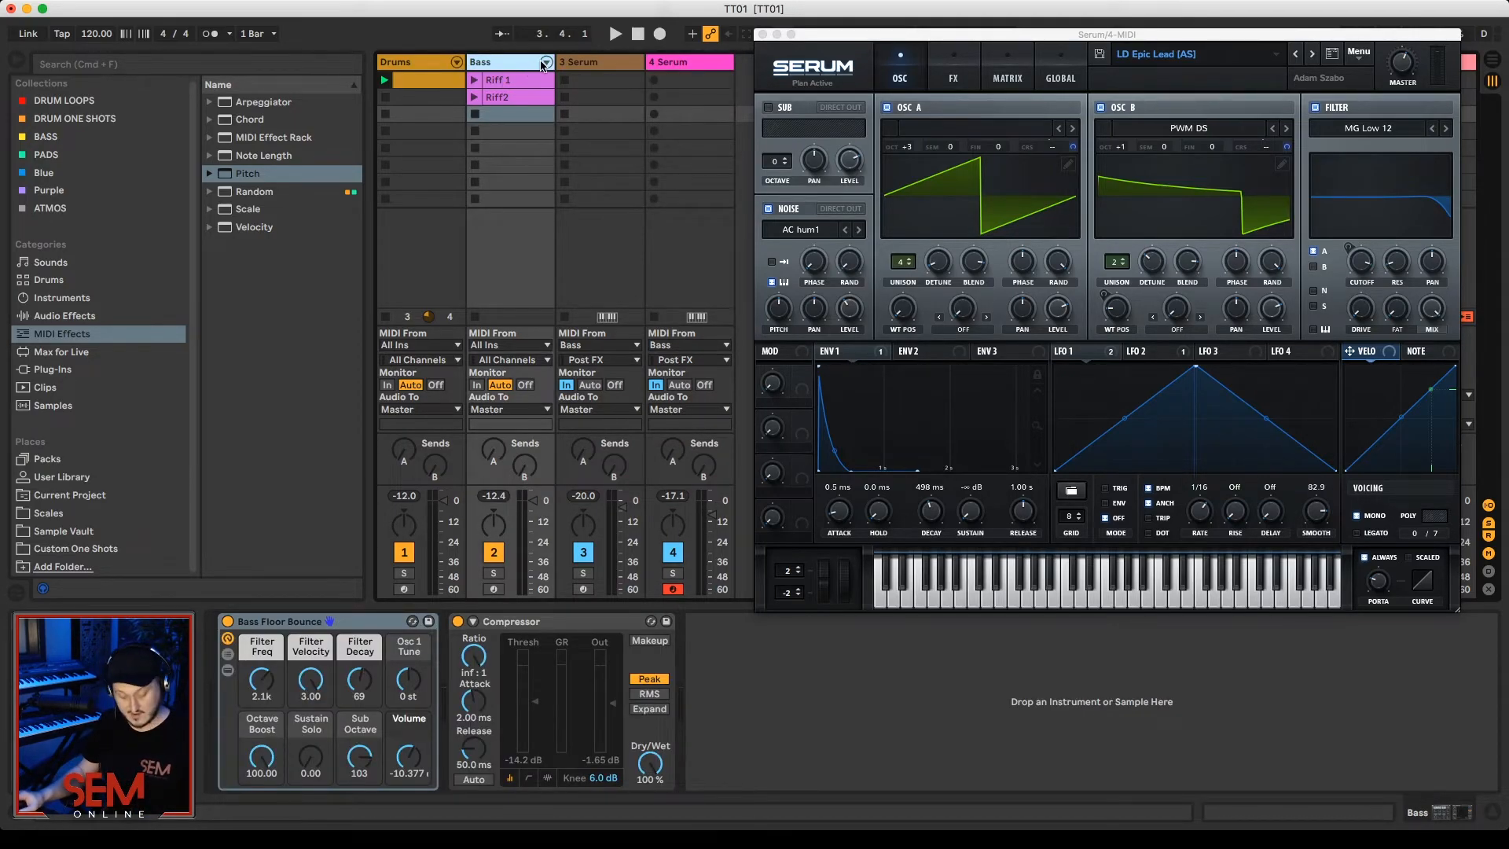
left_click_drag(513, 80, 513, 116)
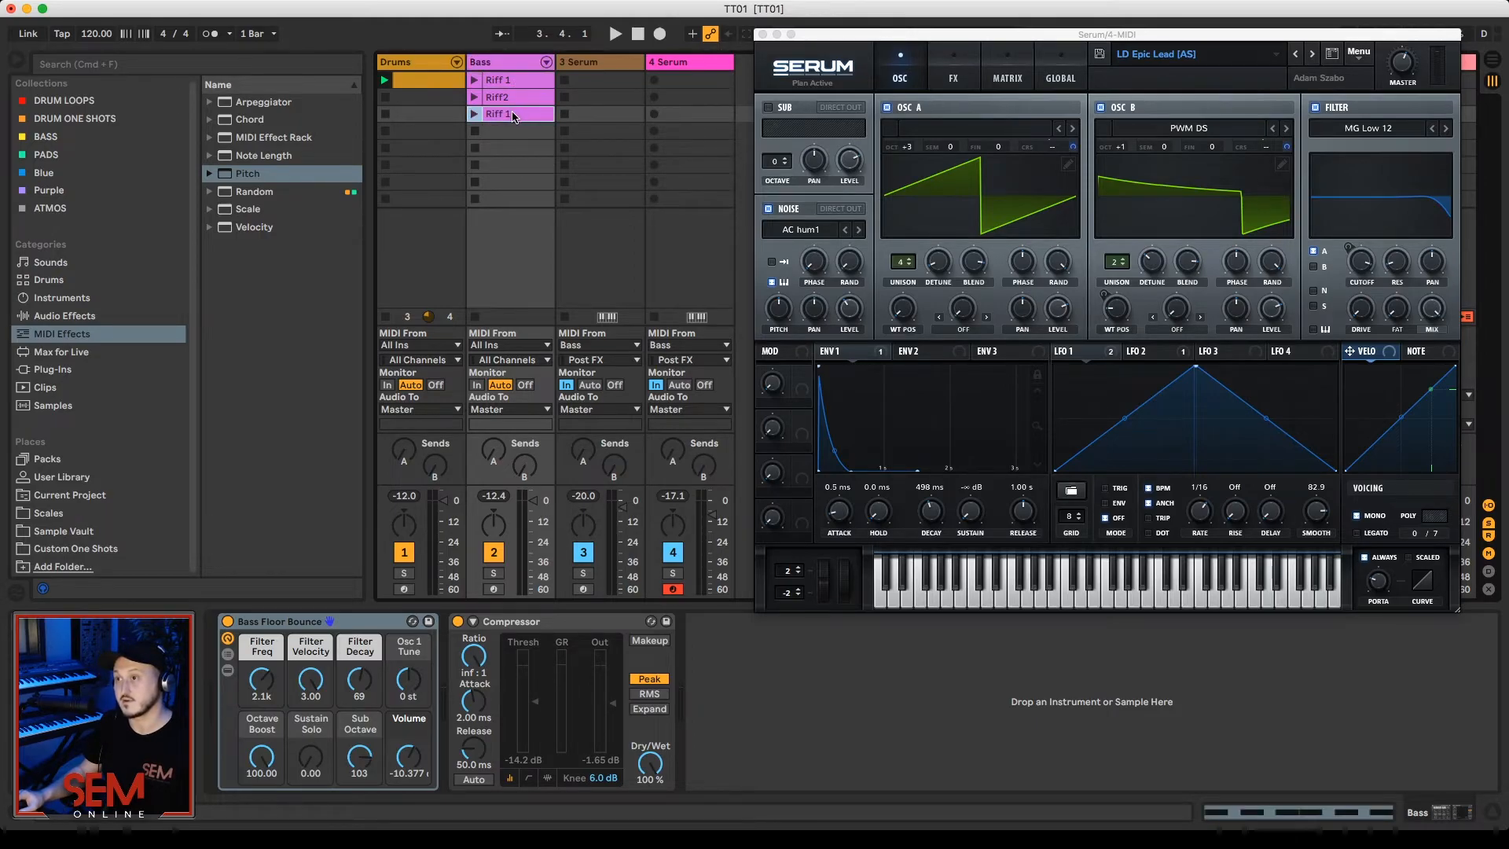
double_click(513, 116)
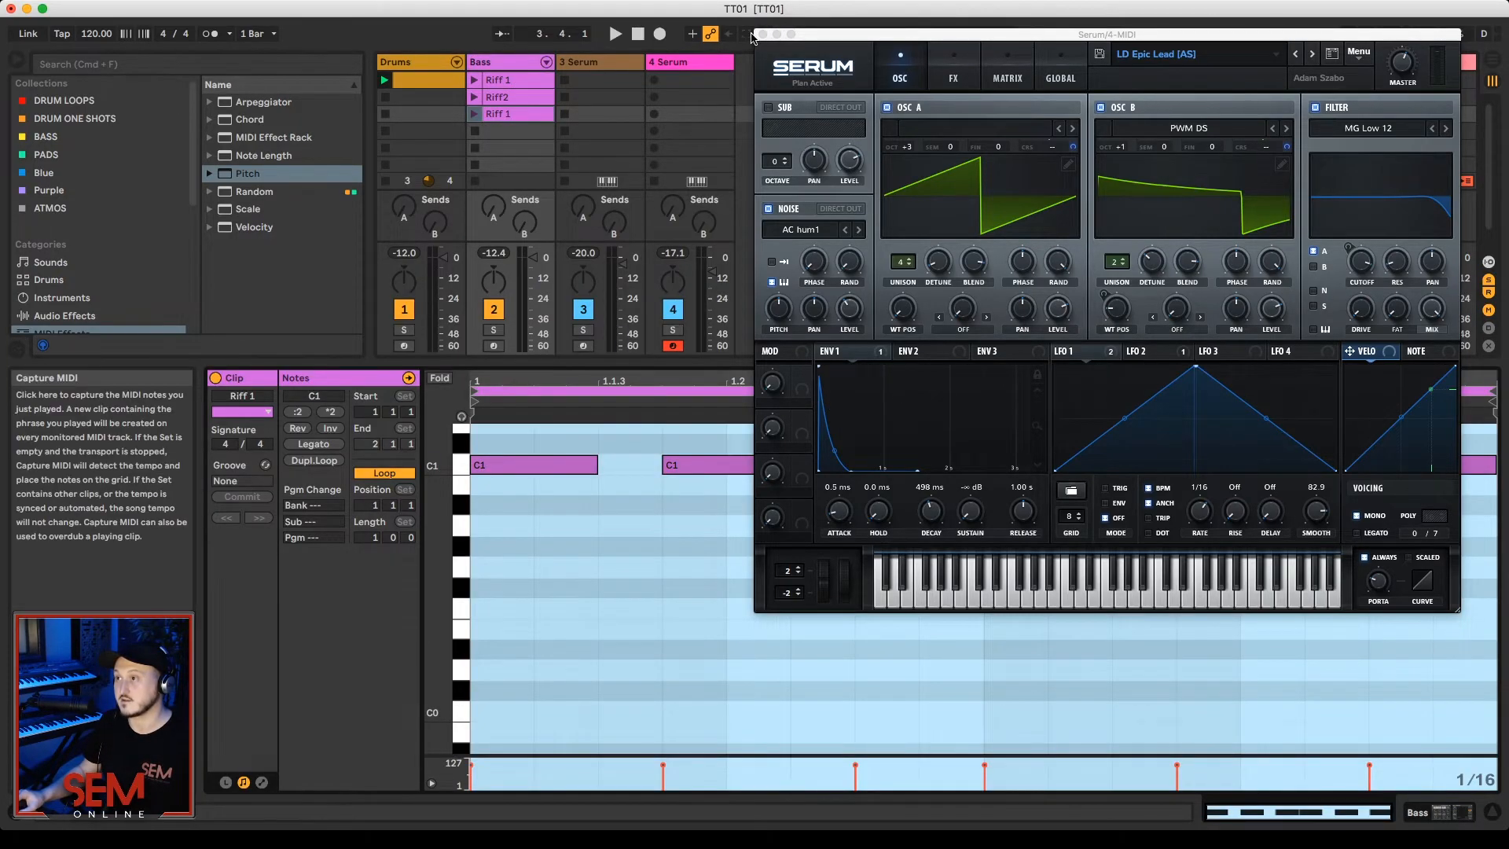
left_click(760, 35)
left_click(315, 460)
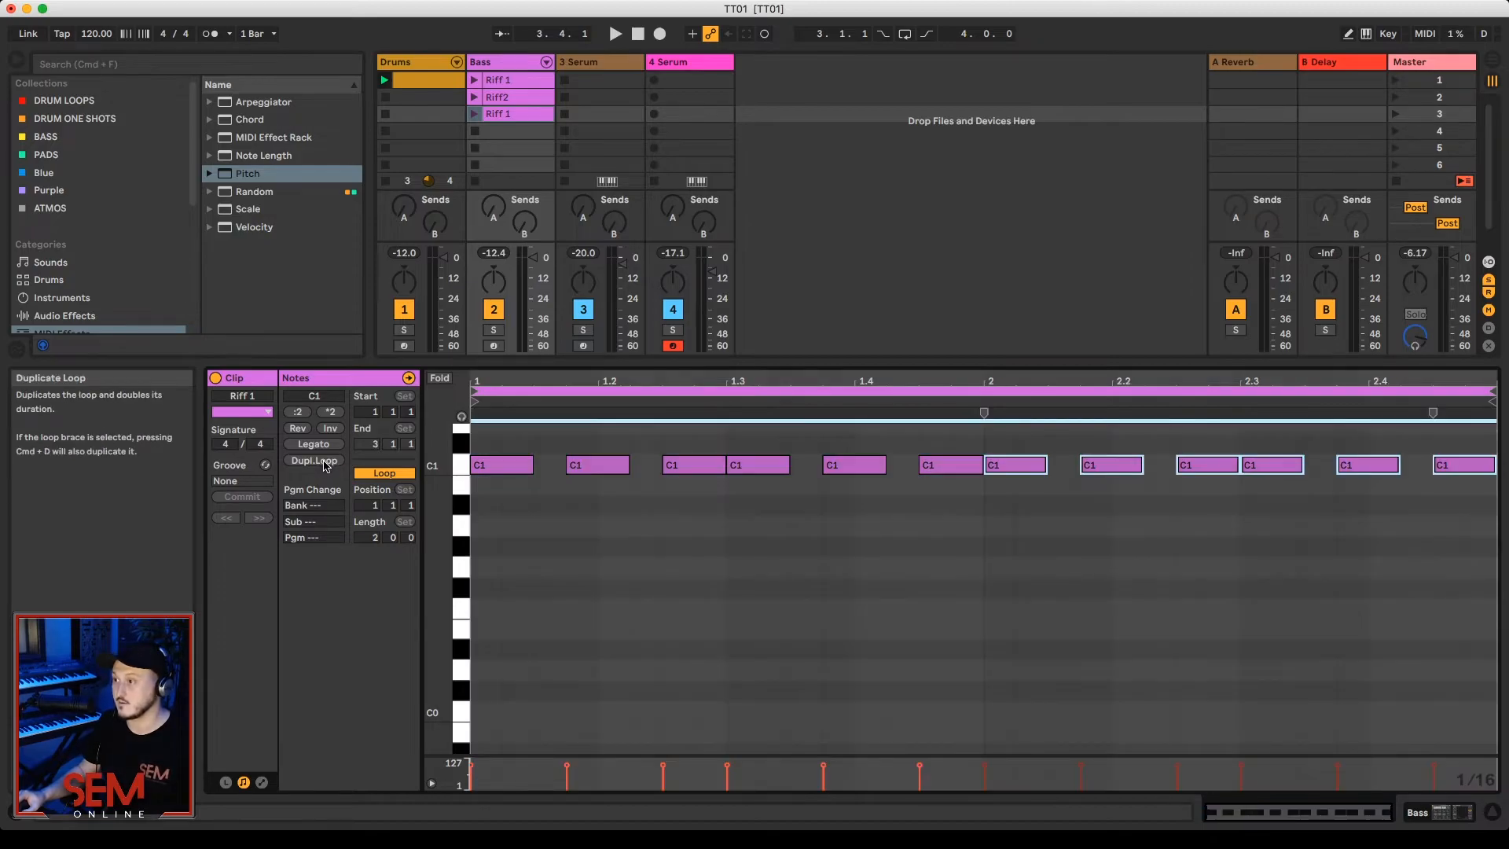
Step: Double the third-slot bass clip's loop to four bars and lower the second bar's notes to G#0
left_click(324, 461)
left_click_drag(985, 510, 747, 441)
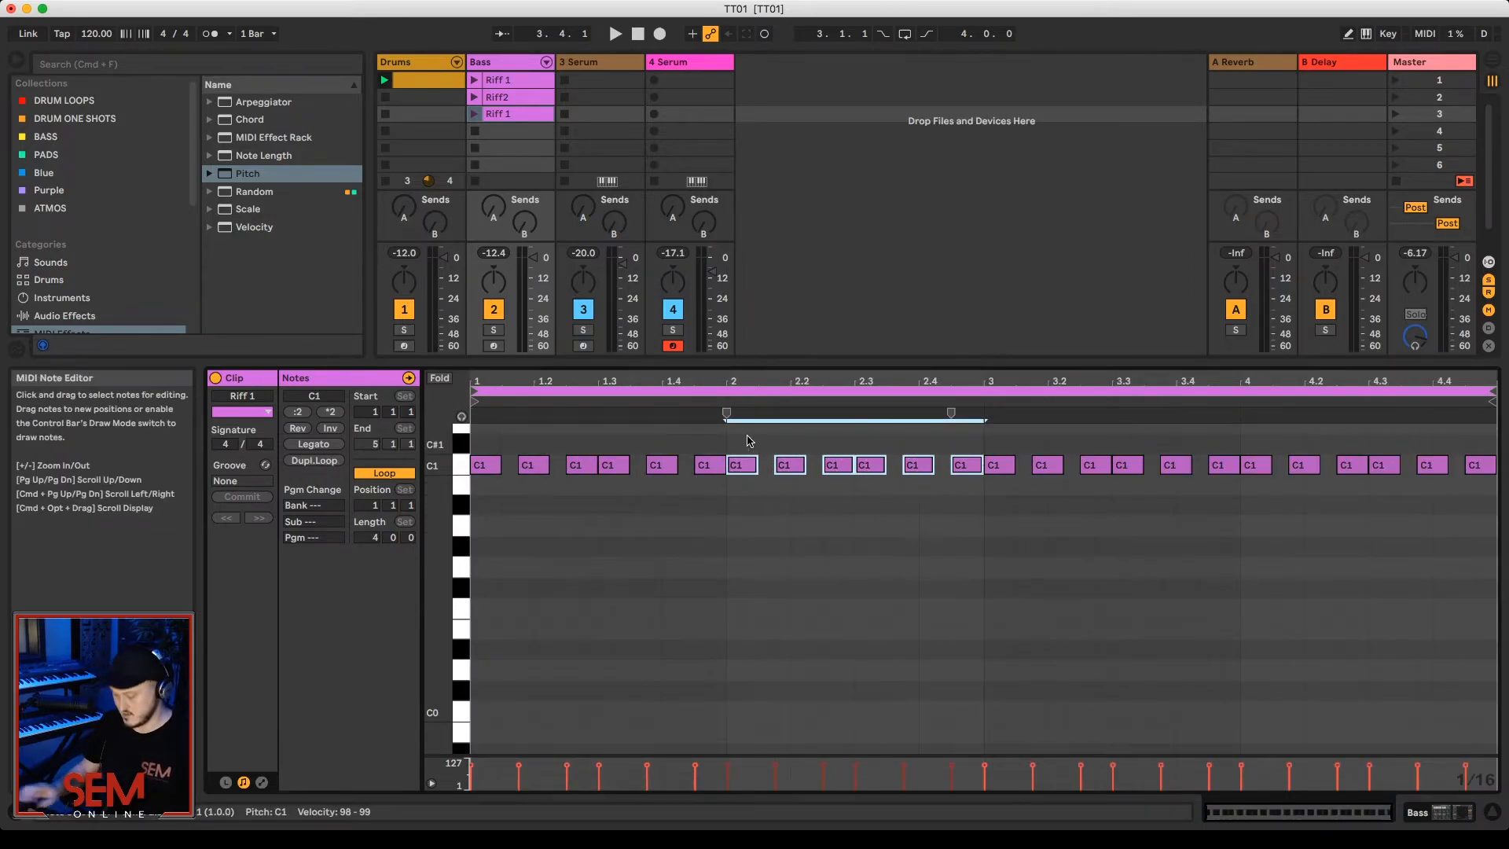
key("Down")
key("Down")
key("Down")
key("Down")
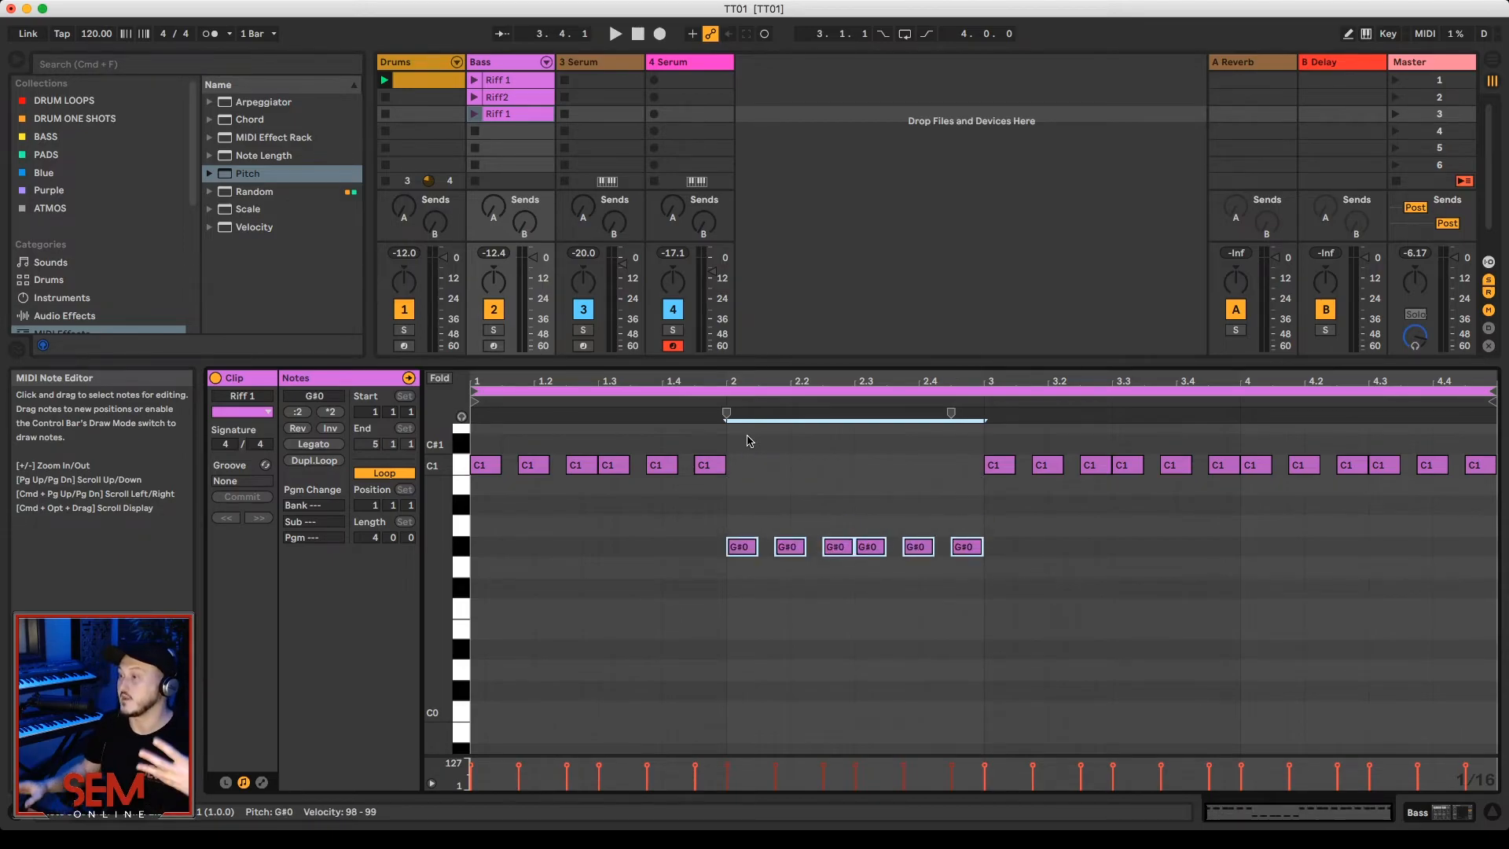
Step: Raise all the notes in the clip's third bar to D#1
left_click_drag(1229, 497, 1000, 437)
key("Up")
key("Up")
key("Up")
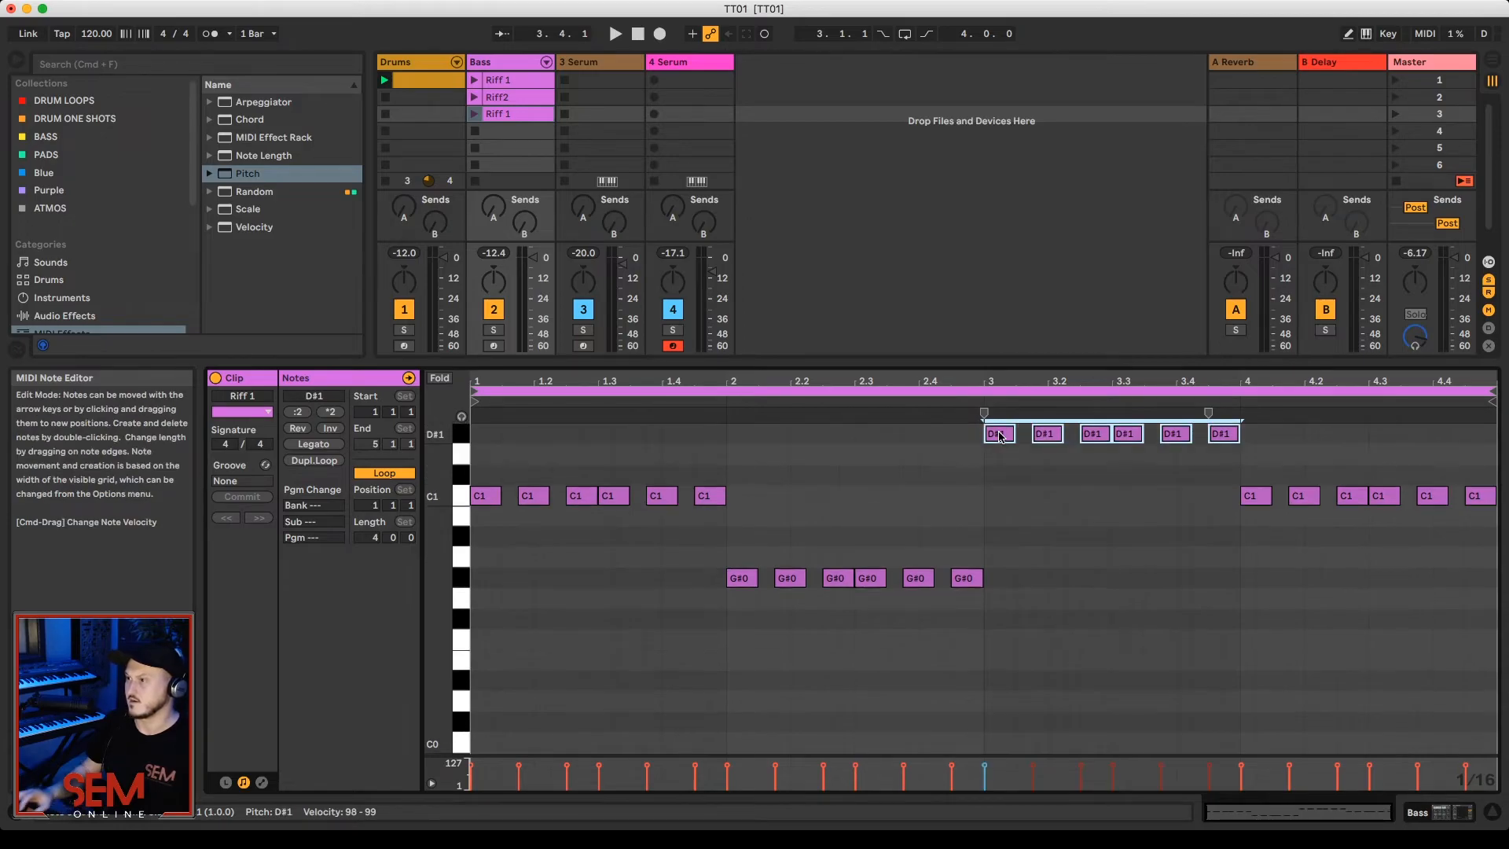
Step: Lower the fourth bar's notes to A#0 and launch the third-slot bass clip to hear the progression
left_click_drag(1243, 429, 1503, 525)
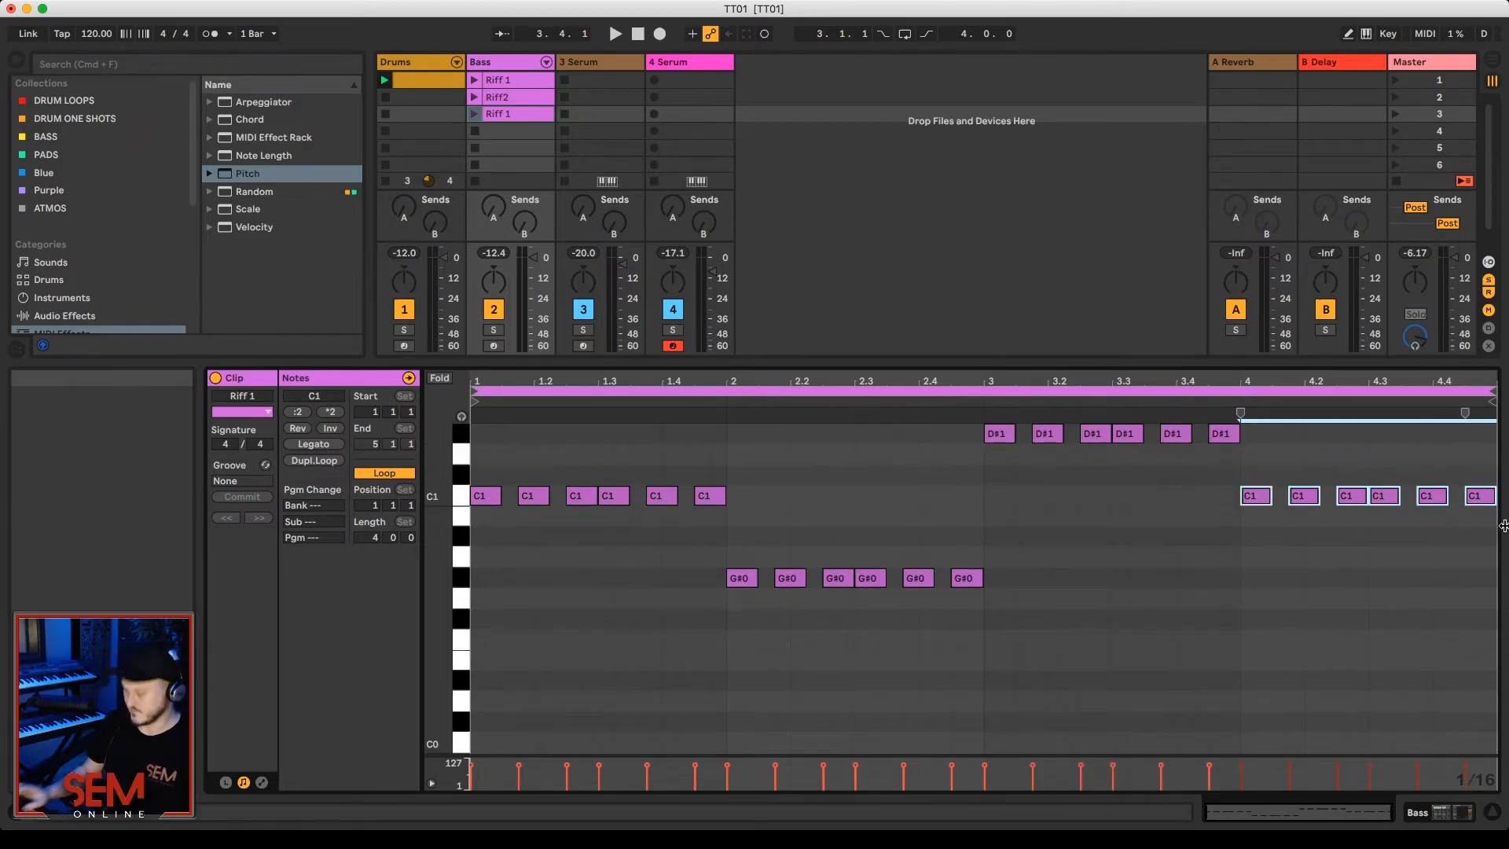
key("Down")
key("Down")
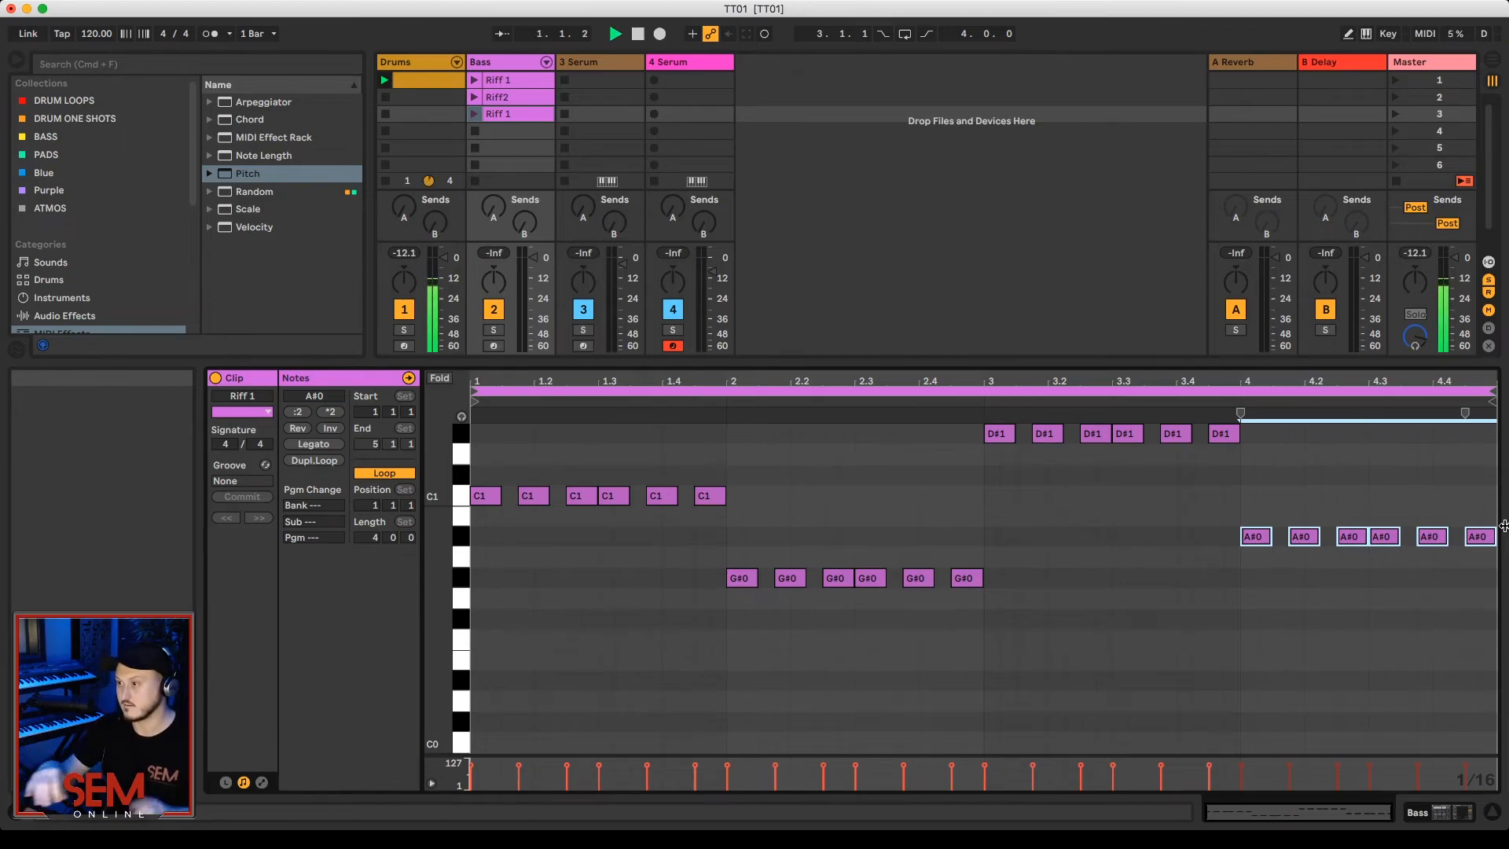
key("space")
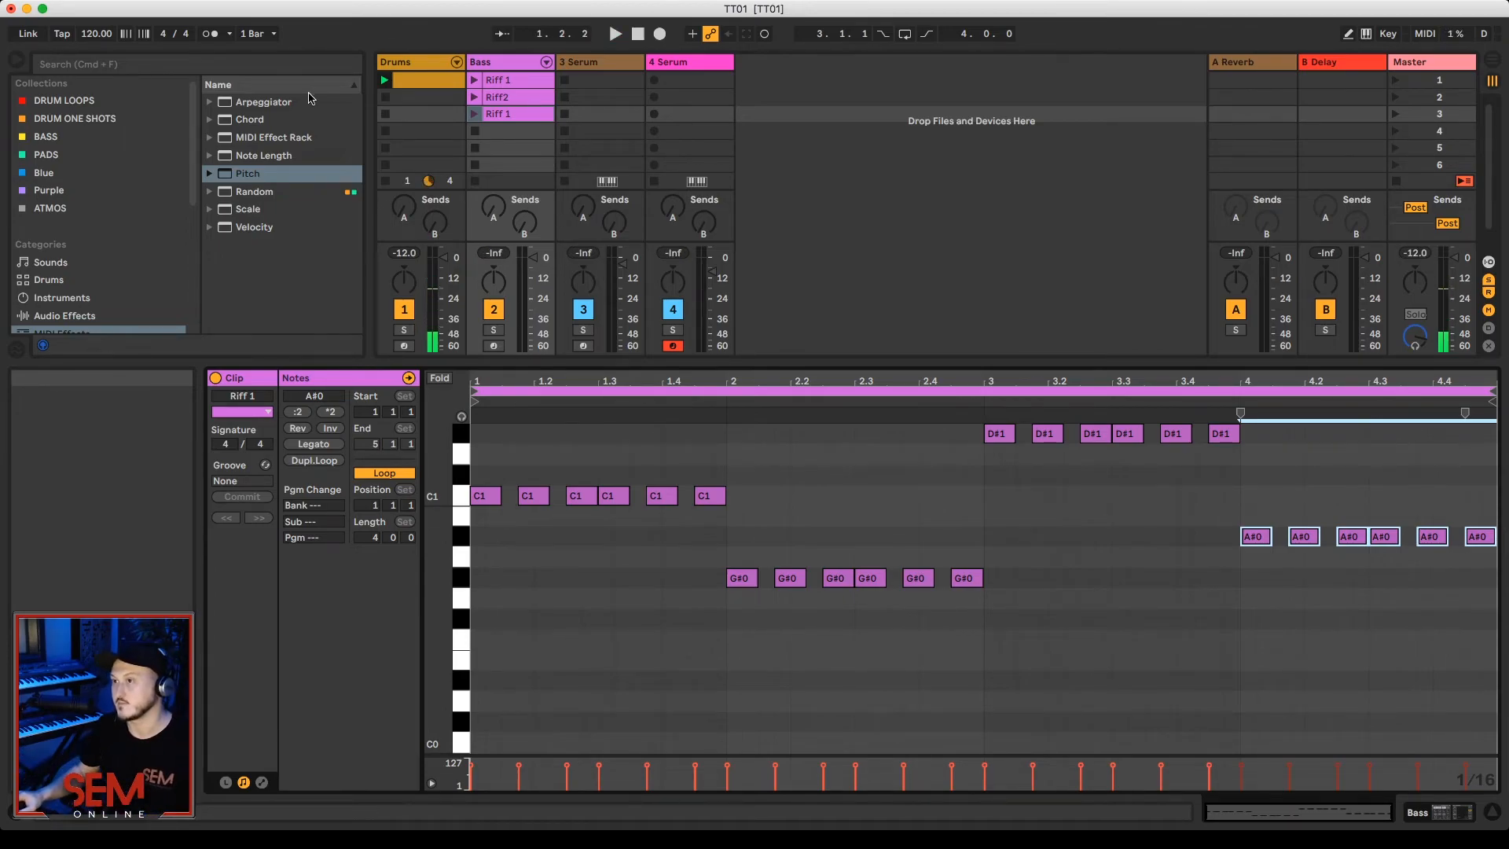
left_click(474, 114)
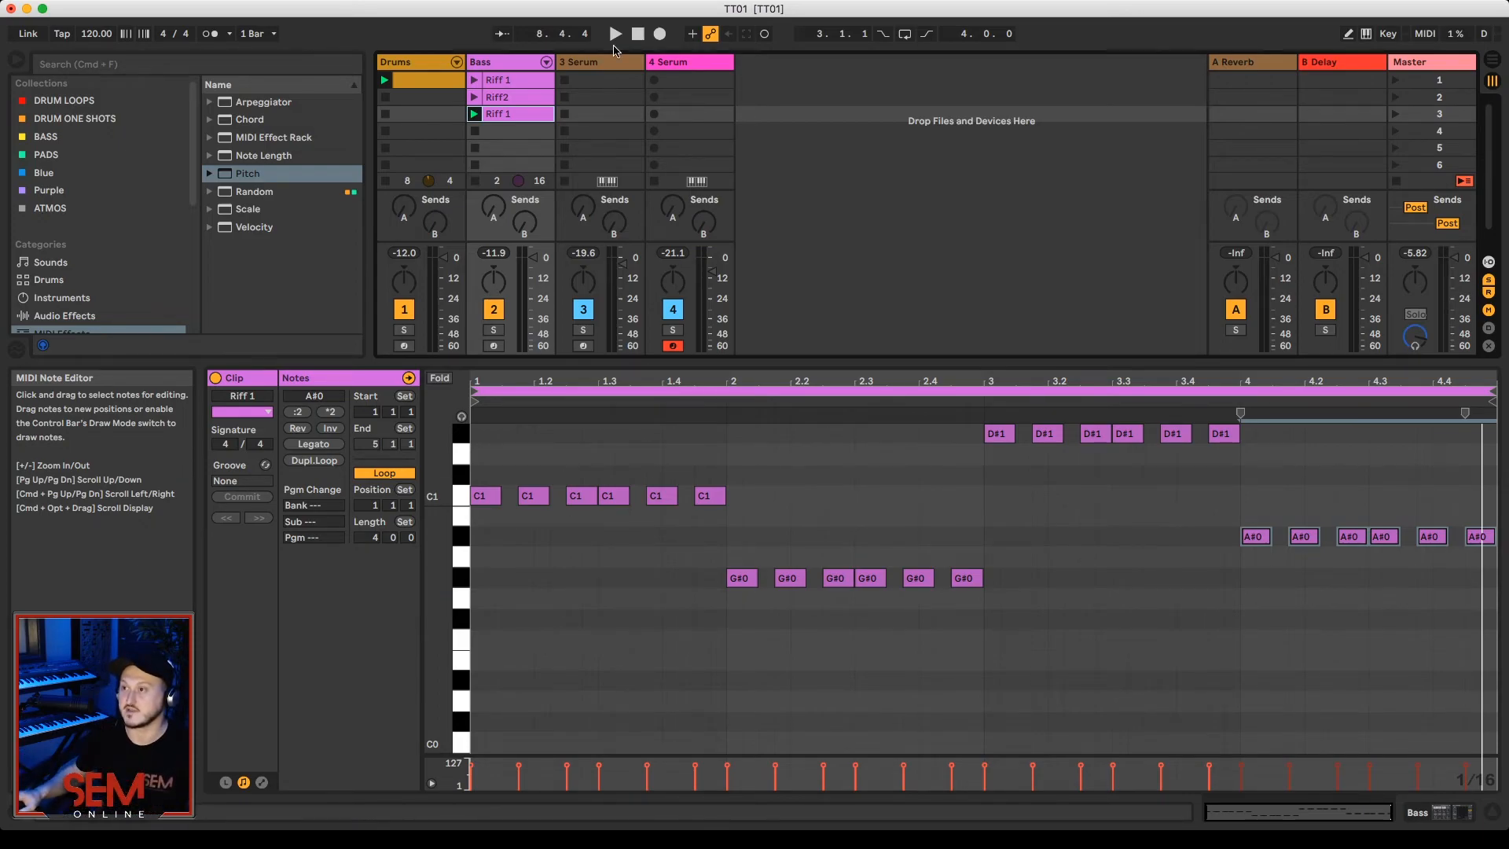
Step: Duplicate the third-slot bass clip into the fourth slot and raise the copy's second-bar notes to A#0
left_click(515, 120)
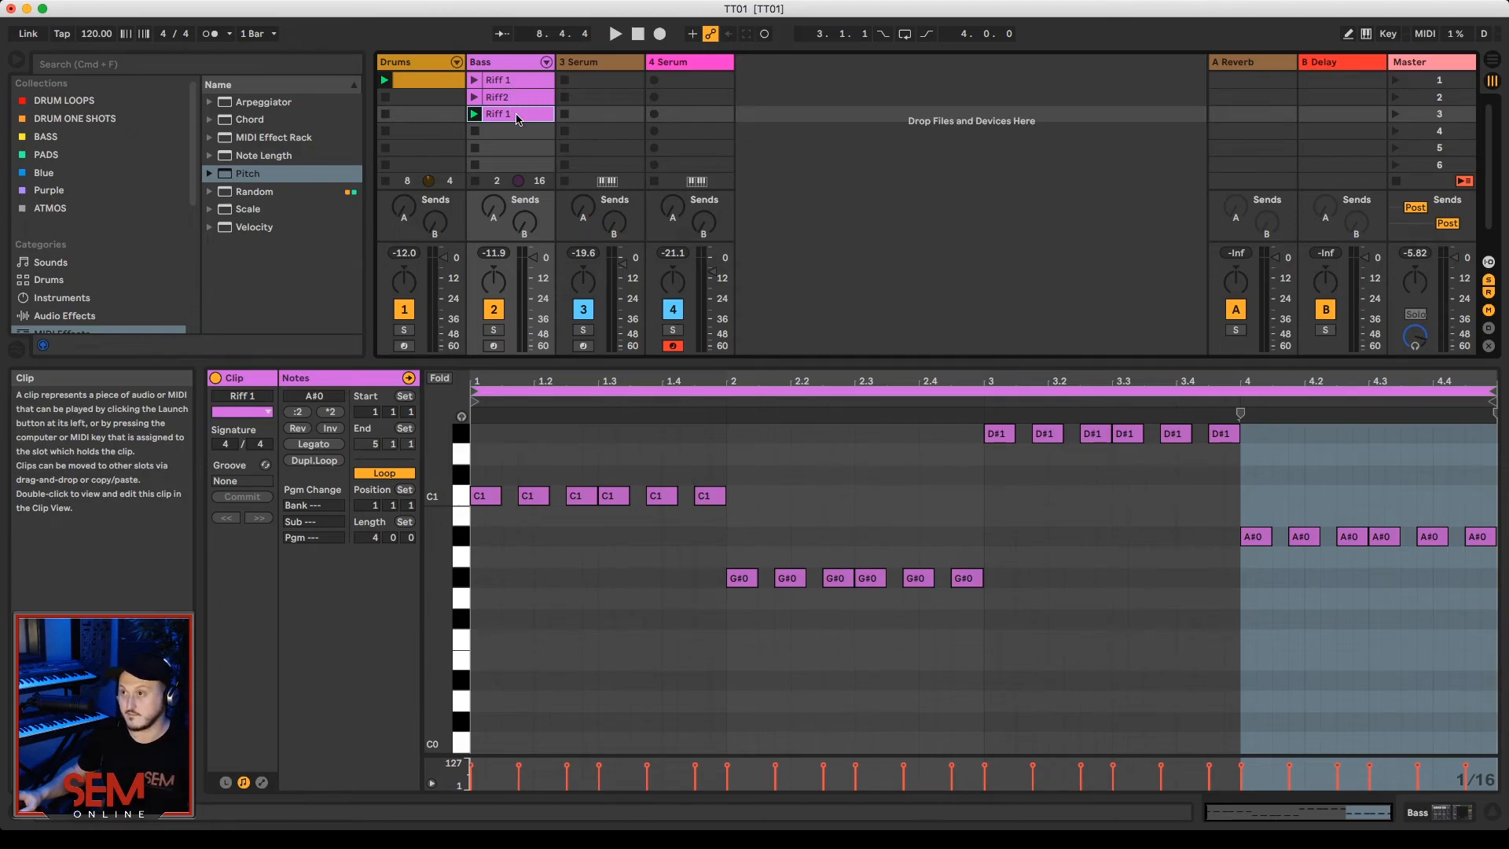
key("super+d")
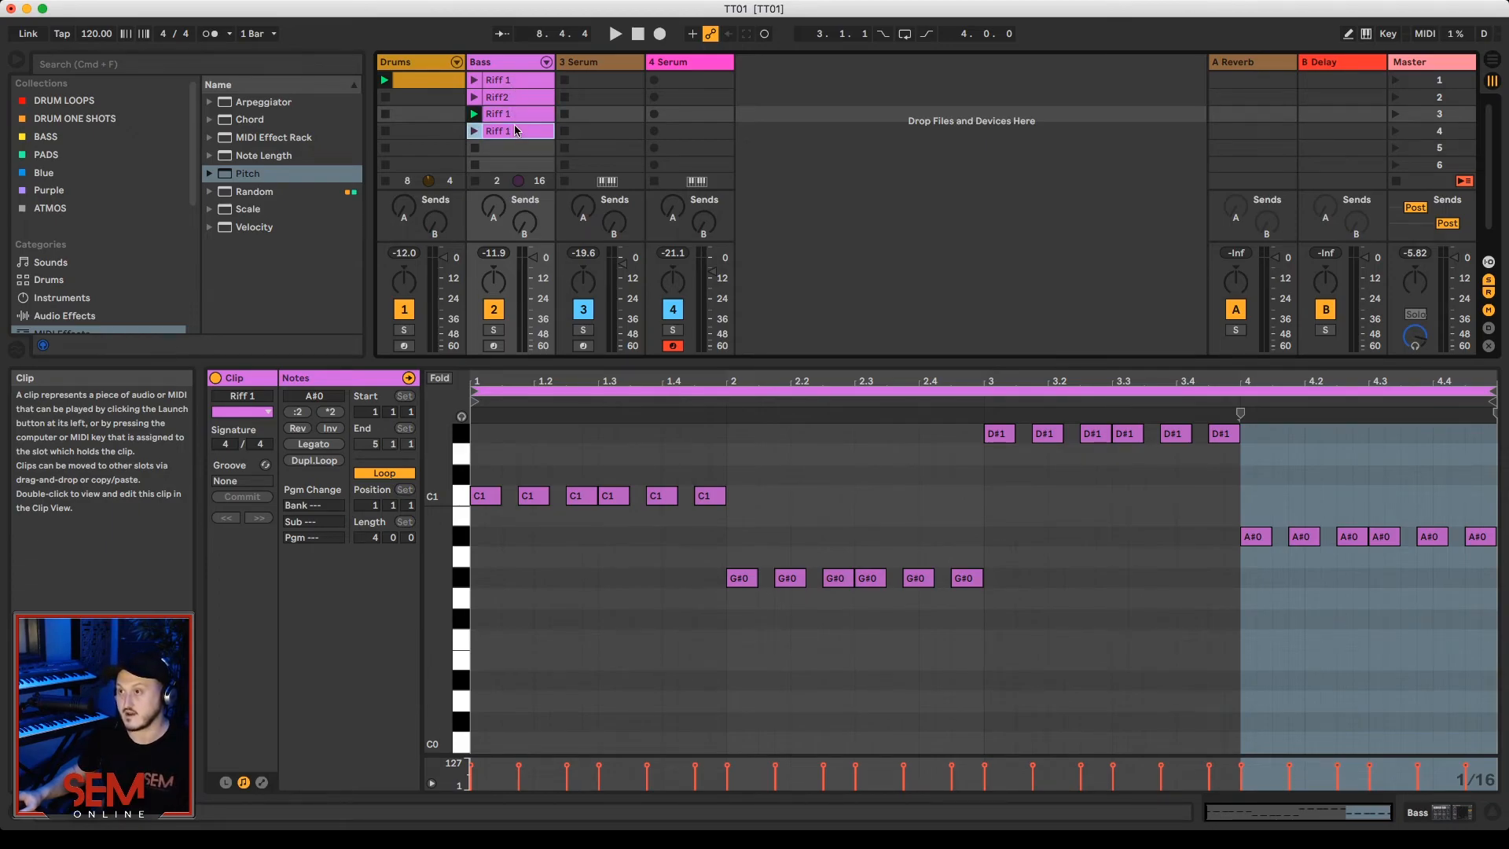
left_click(947, 605)
left_click_drag(747, 551, 673, 536)
key("Up")
key("Up")
Step: Lower all the notes in the third bar of the fourth-slot clip to G#0
left_click_drag(1247, 499, 967, 370)
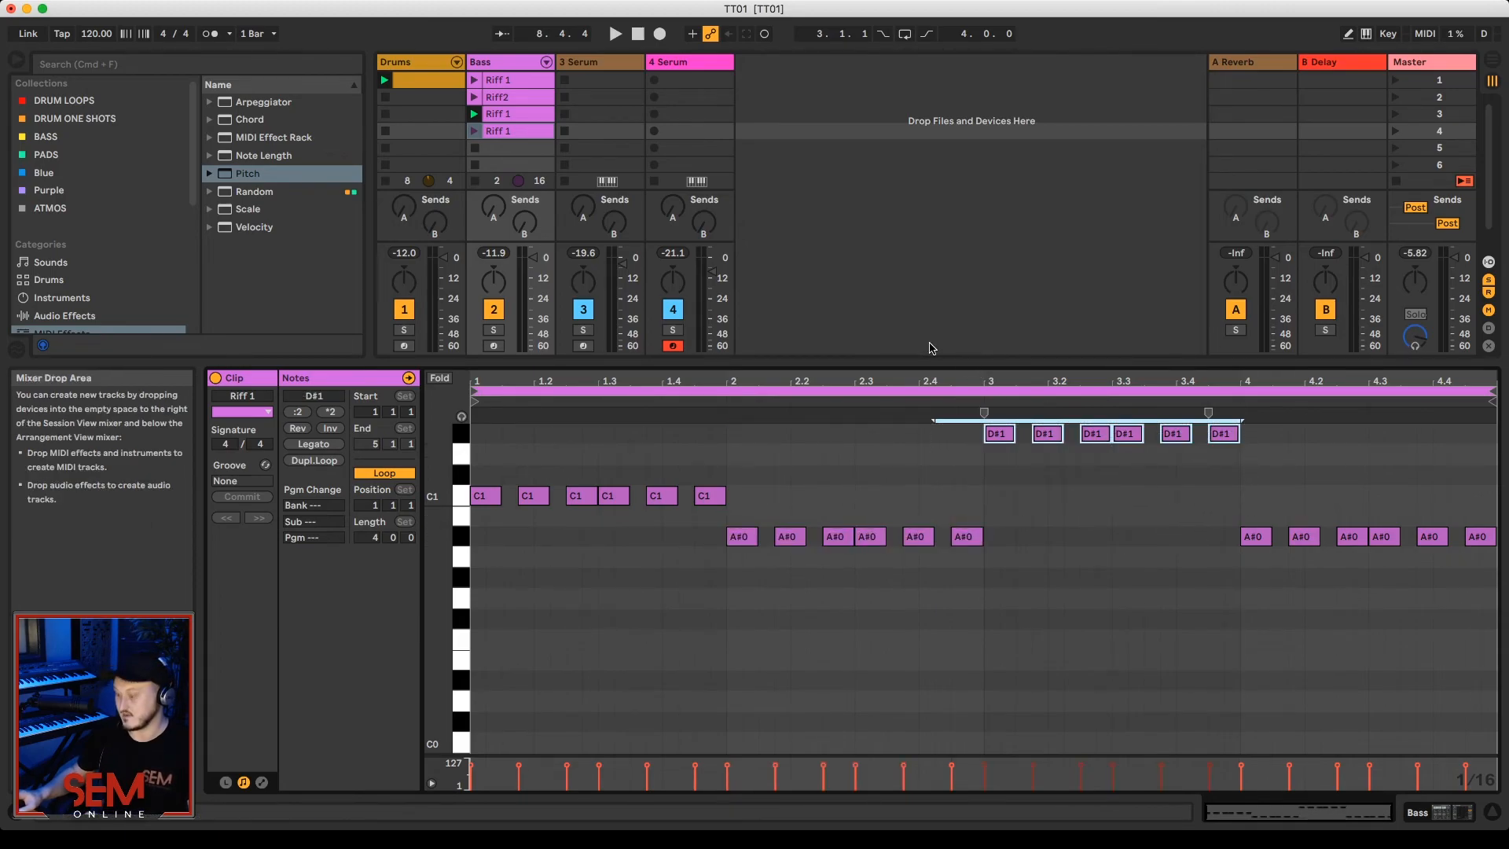
key("Down")
key("Down")
key("Down")
key("Down")
key("Down")
key("Down")
key("Down")
Step: Lower the fourth bar's notes to G0 and launch the fourth-slot bass clip
left_click_drag(1266, 502, 1483, 572)
key("Down")
key("Down")
key("Down")
left_click(475, 131)
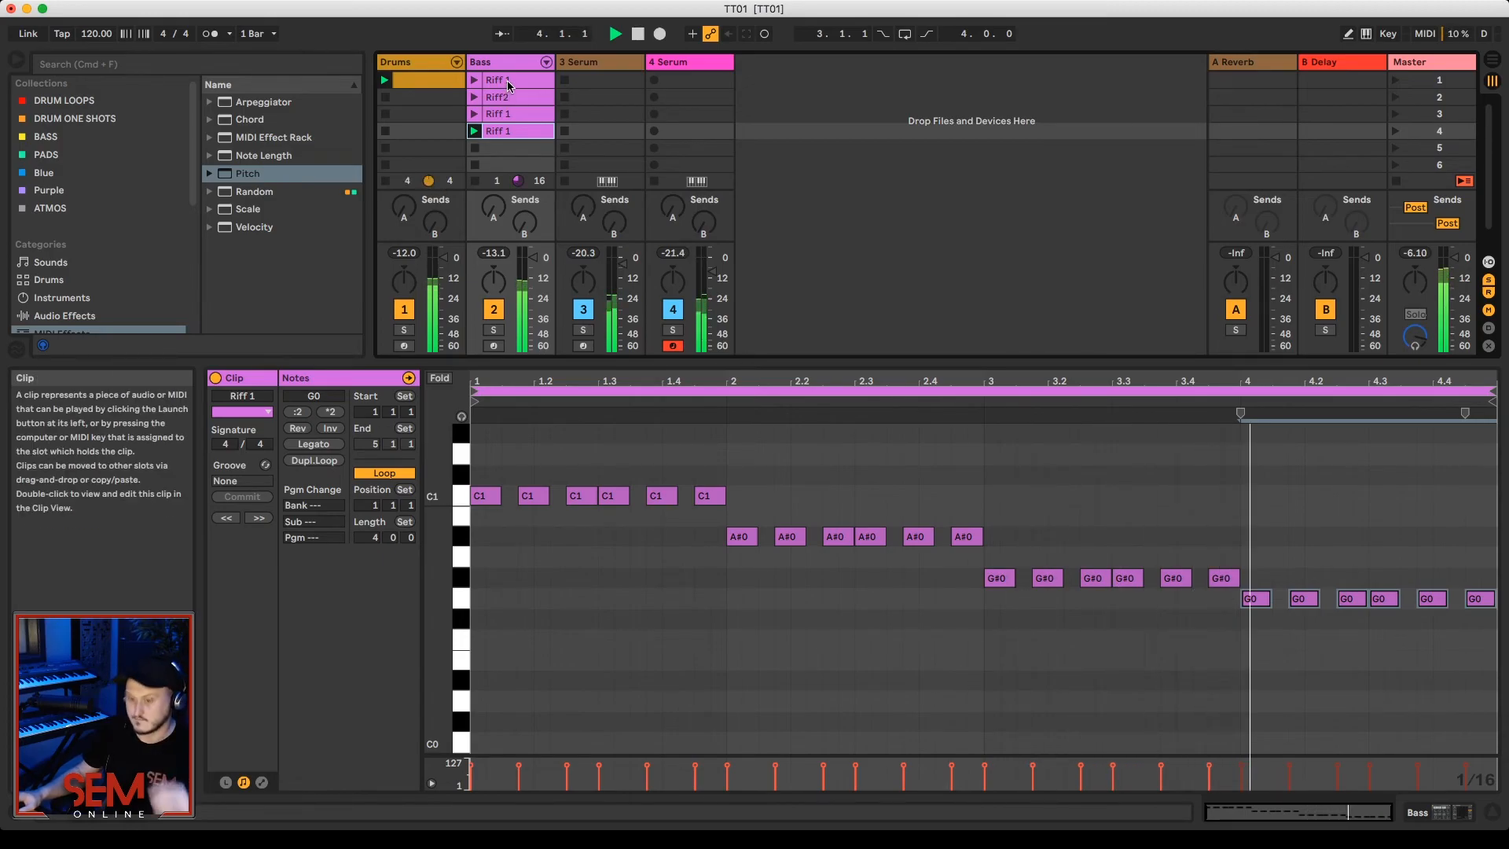
Step: Copy the first Riff 1 bass clip into the fifth slot and raise the copy's first note to D#1
left_click_drag(508, 87, 511, 154)
left_click_drag(597, 529, 515, 431)
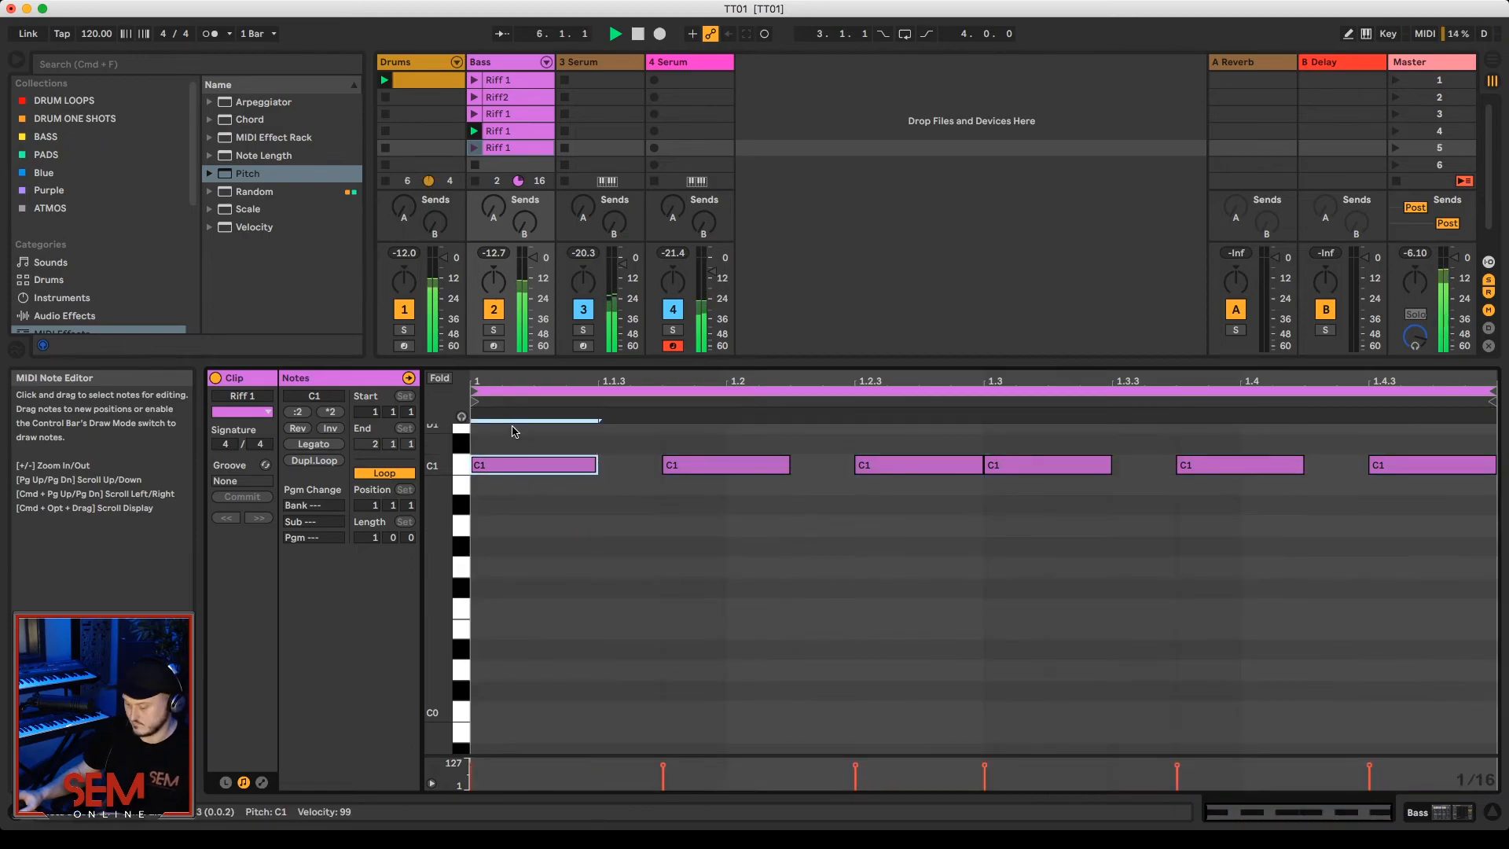
key("Up")
key("Up")
key("Up")
Step: Lower the third note of the fifth-slot clip to A#0 and raise its fourth note to F1
left_click_drag(964, 573, 939, 494)
key("Down")
key("Down")
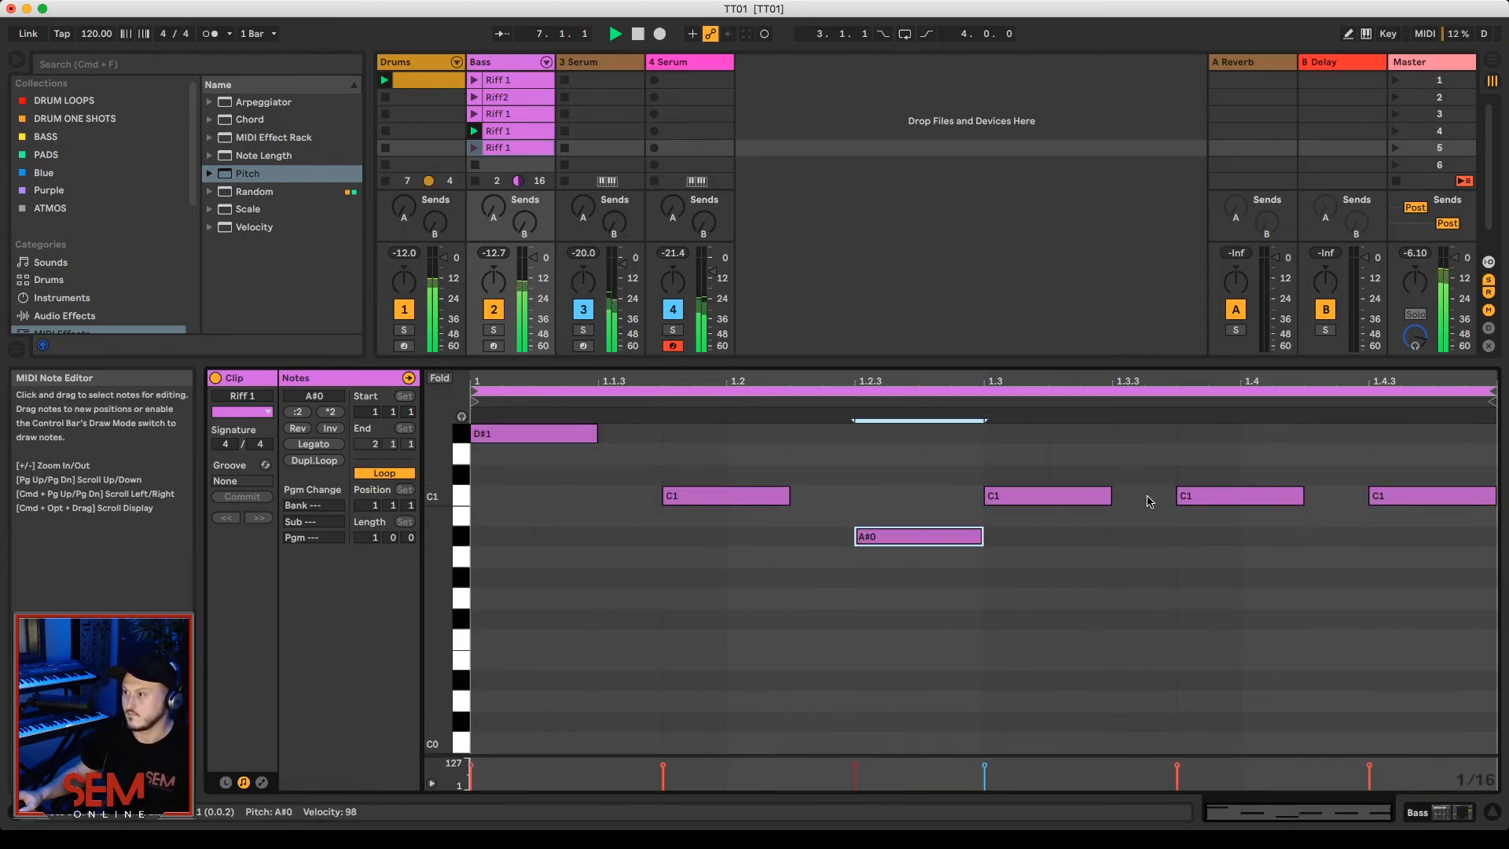
left_click_drag(1087, 533, 1093, 491)
key("Up")
key("Up")
key("Up")
key("Up")
key("Up")
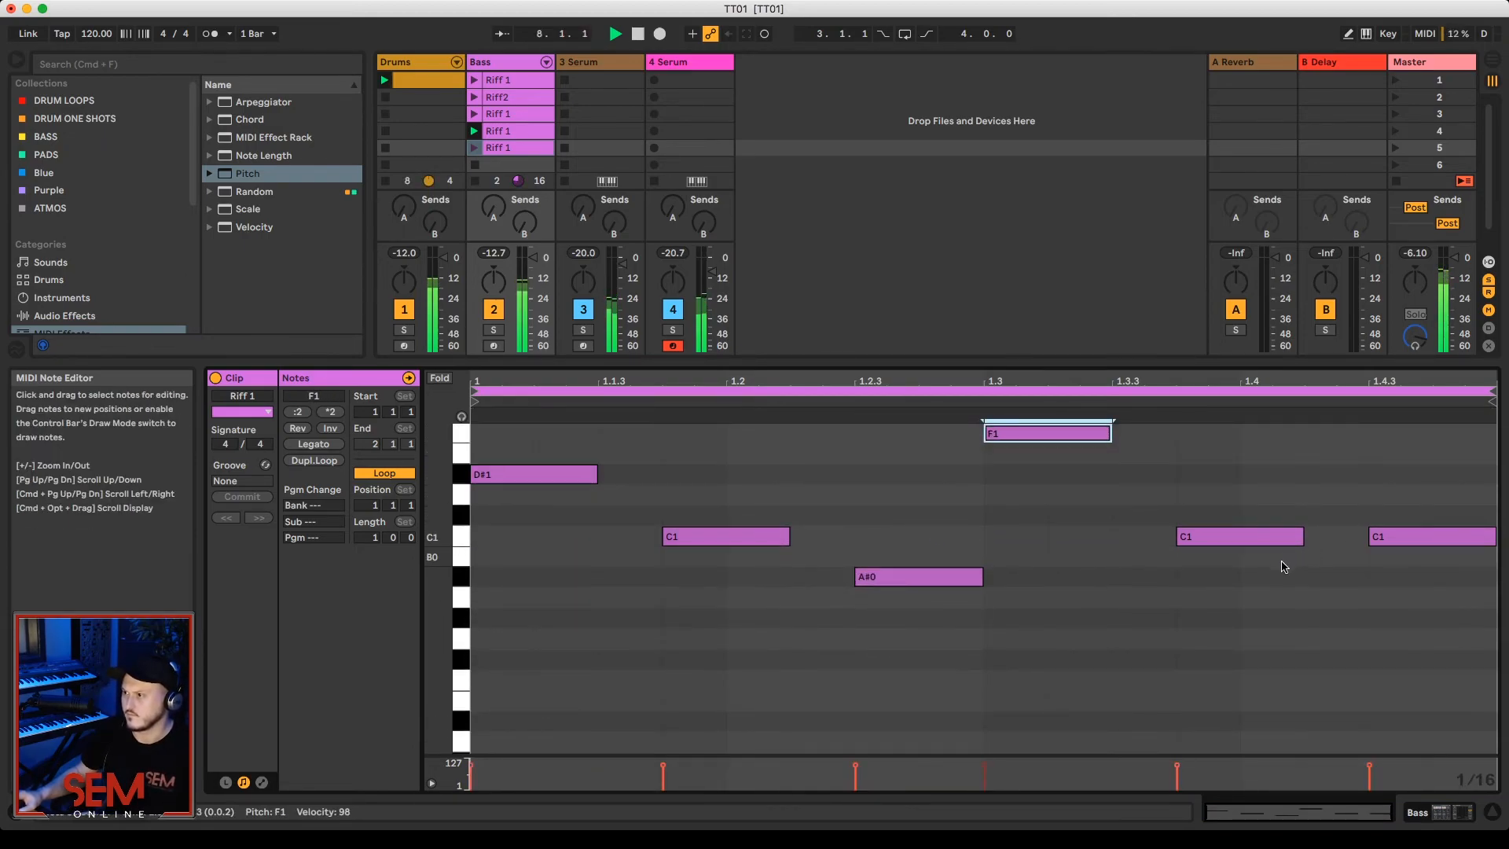
Step: Raise the fifth note to G1 and launch the fifth-slot bass clip
left_click_drag(1255, 535, 1244, 505)
key("Up")
key("Up")
key("Up")
key("Up")
key("Up")
key("Up")
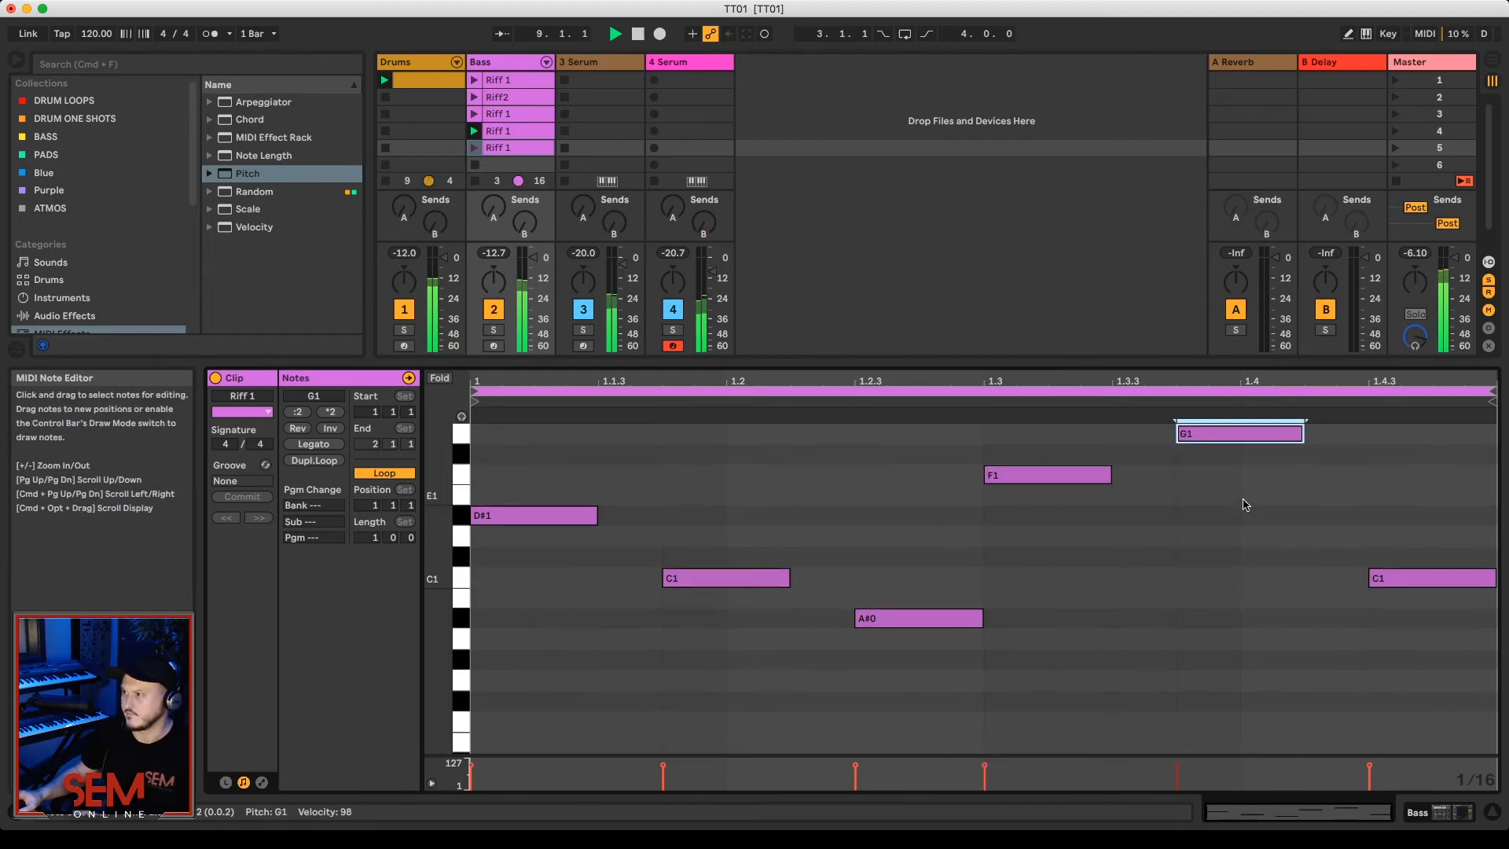
left_click(1393, 585)
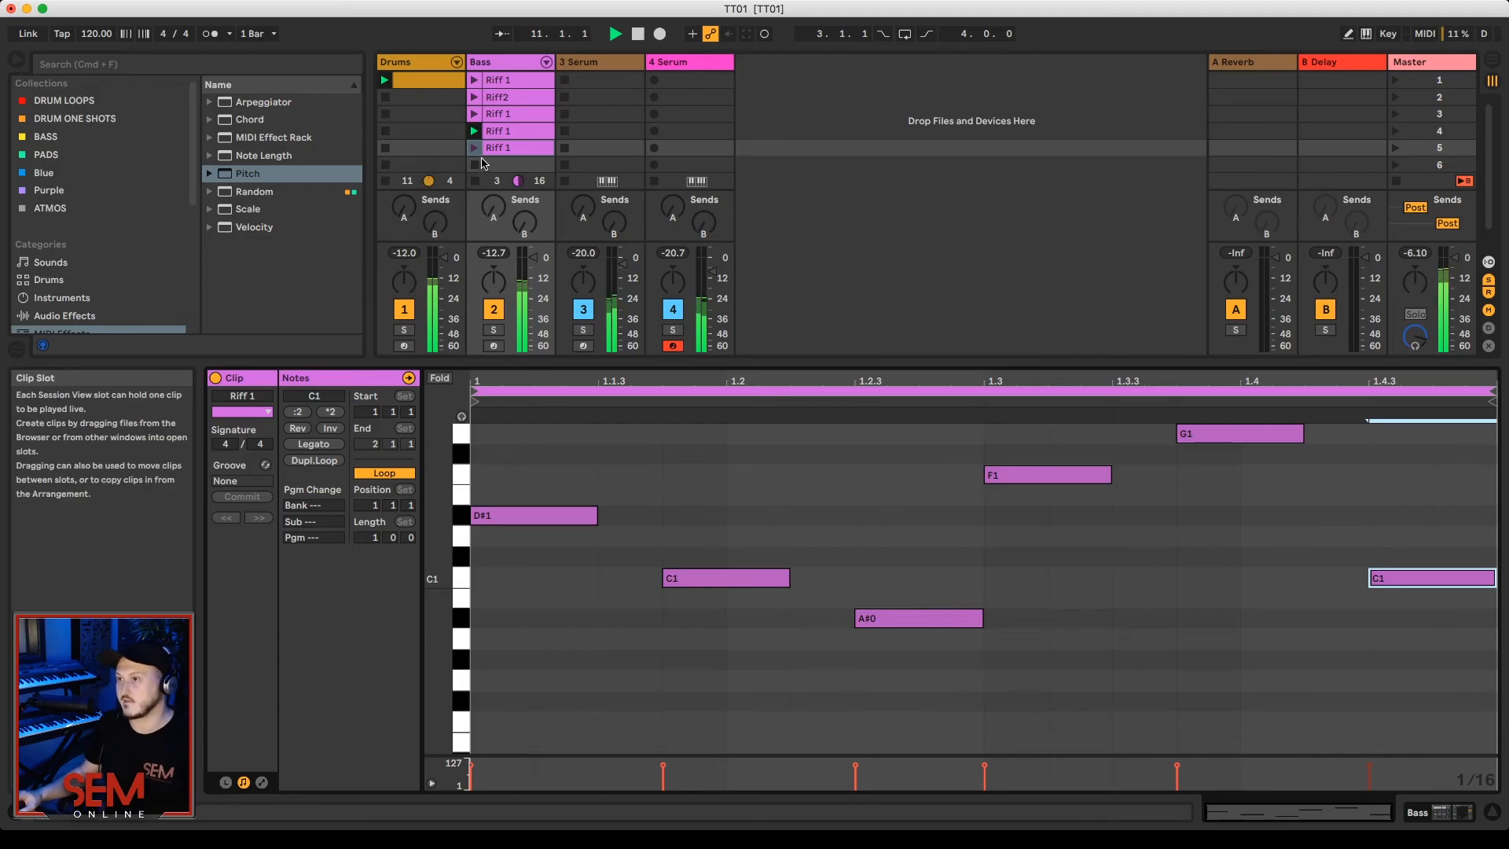
left_click(479, 150)
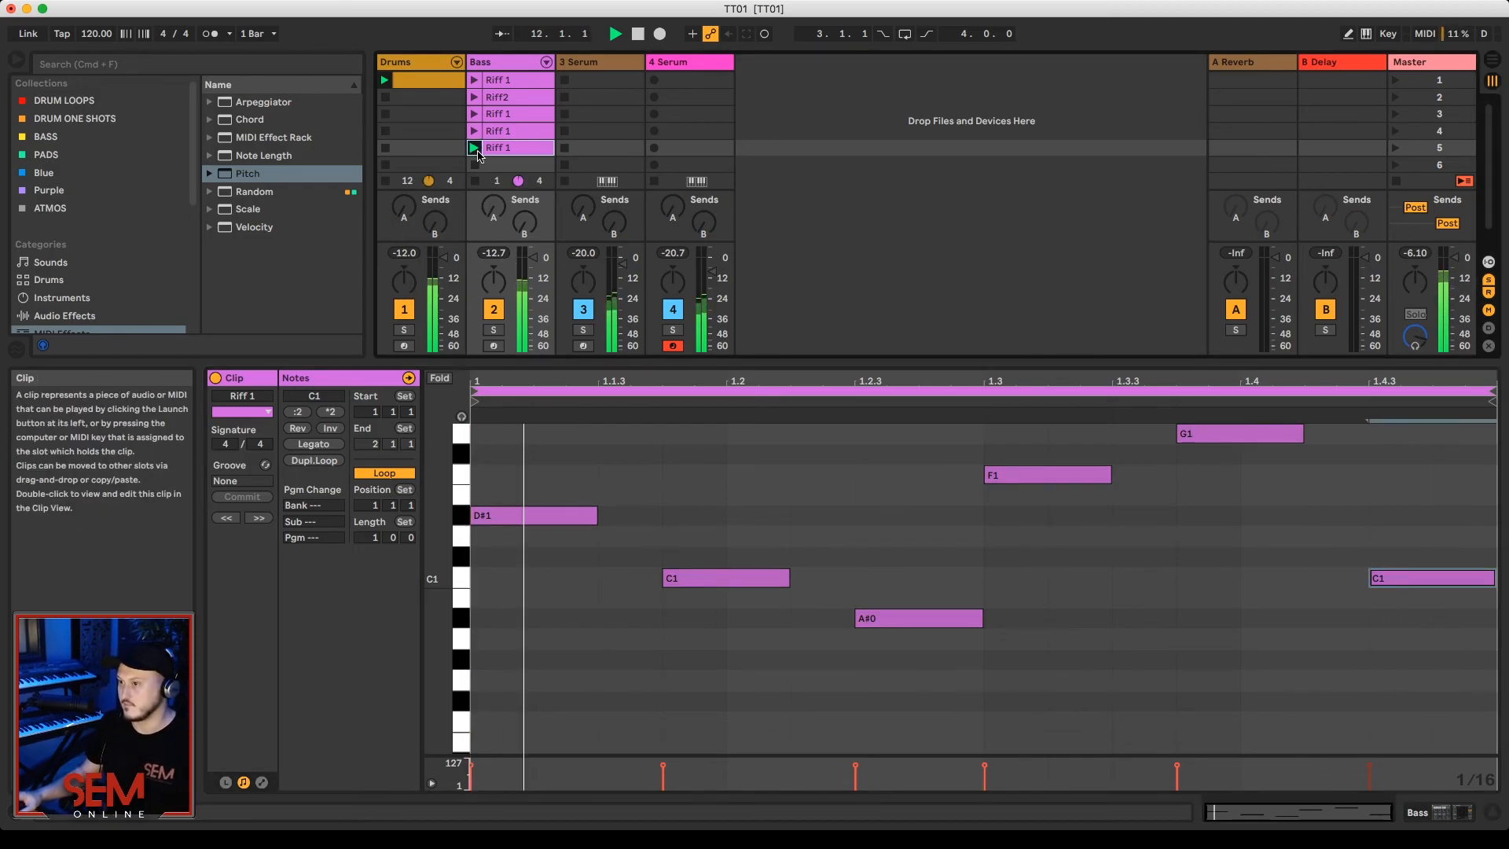